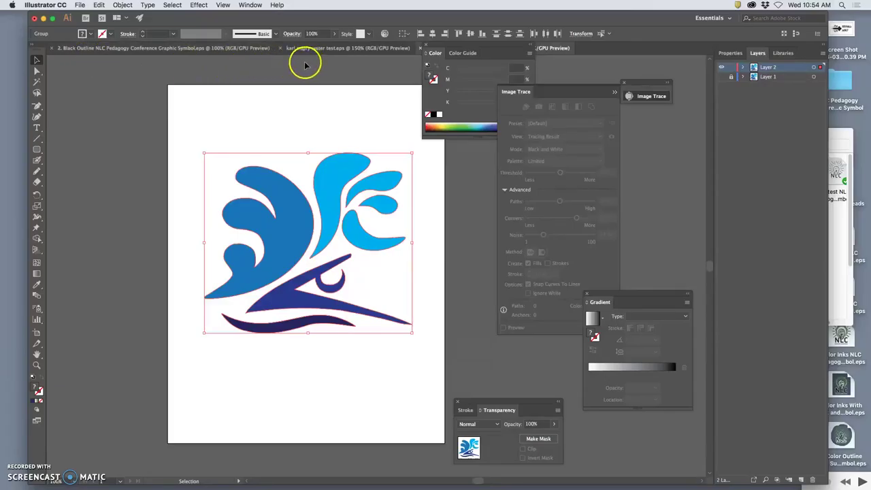
# Step: Move the karl assign 6 color vector logo tab to second place and deselect the artwork
pyautogui.moveTo(552, 49); pyautogui.dragTo(198, 51)
pyautogui.click(196, 49)
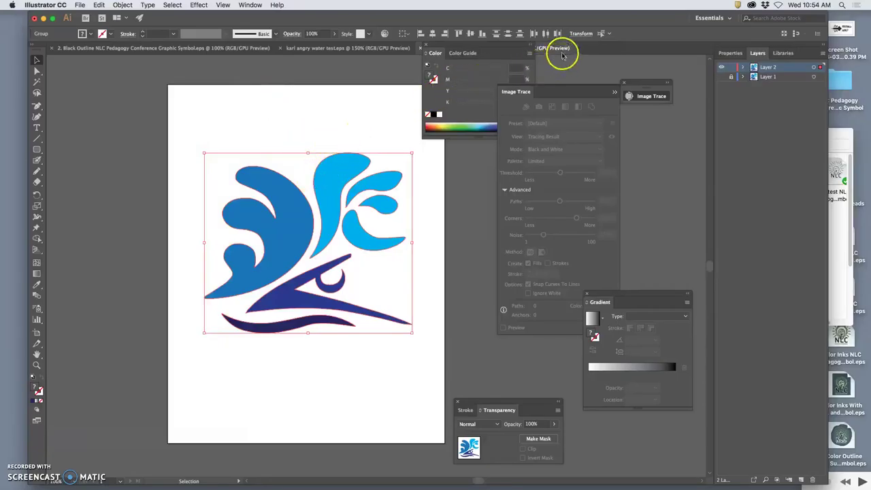
pyautogui.moveTo(566, 49); pyautogui.dragTo(317, 52)
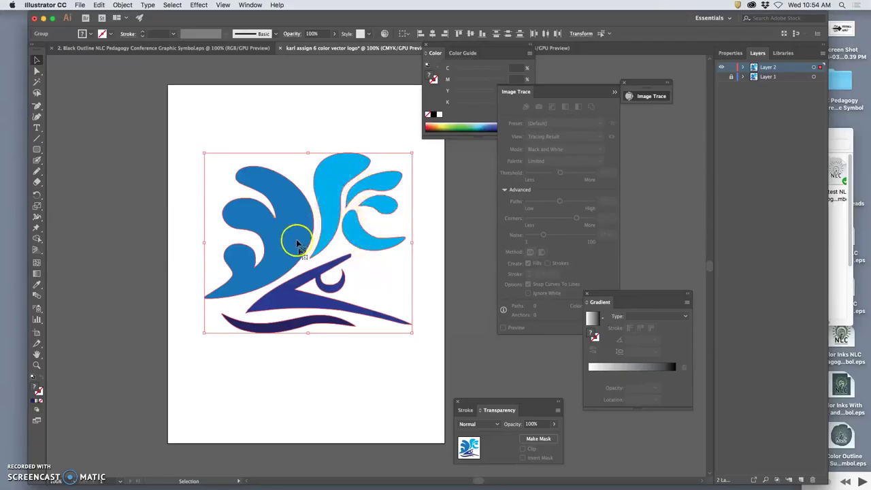
pyautogui.click(458, 302)
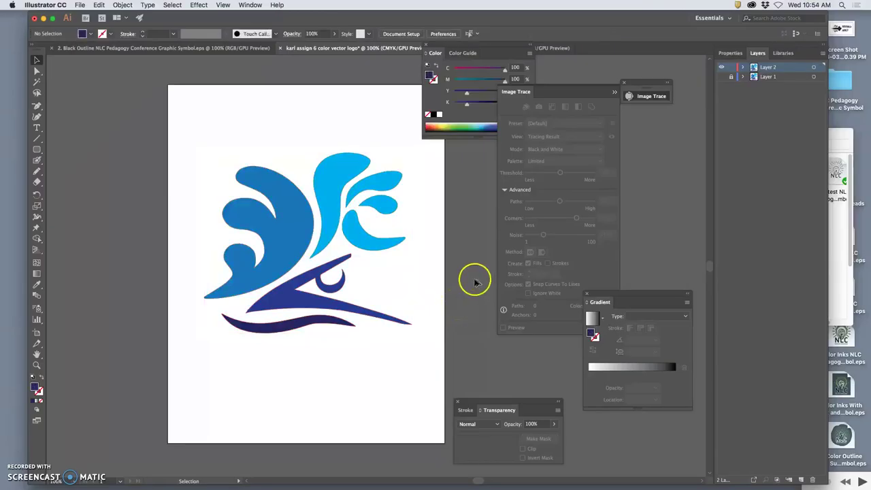
# Step: Inspect Layers 1 and 2 by toggling their visibility and expanding their contents
pyautogui.click(723, 75)
pyautogui.click(723, 76)
pyautogui.click(743, 76)
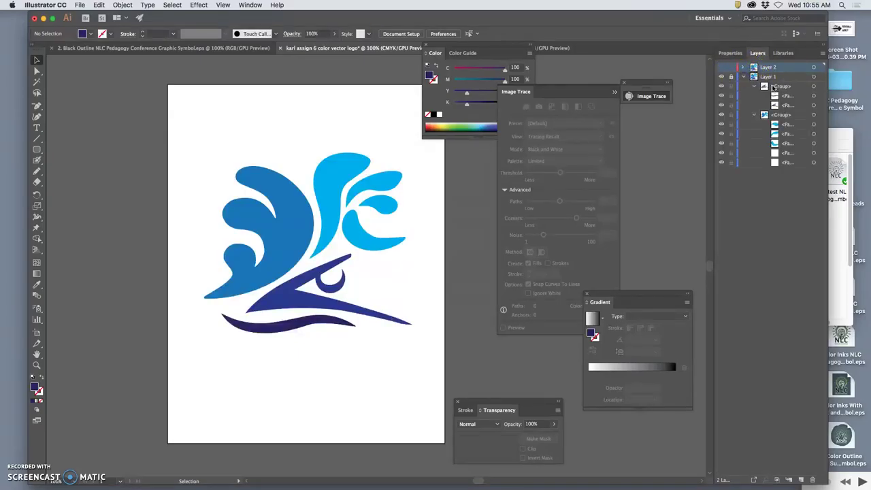
pyautogui.click(722, 77)
pyautogui.click(722, 76)
pyautogui.click(743, 68)
pyautogui.click(743, 67)
pyautogui.click(744, 77)
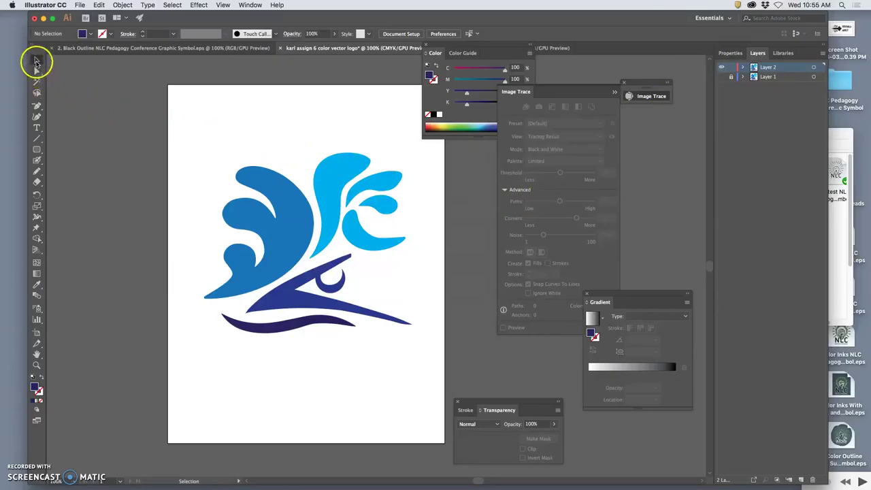
# Step: Copy the whole logo, lock and hide Layer 2, and add a new Layer 3
pyautogui.moveTo(193, 151); pyautogui.dragTo(426, 369)
pyautogui.click(98, 5)
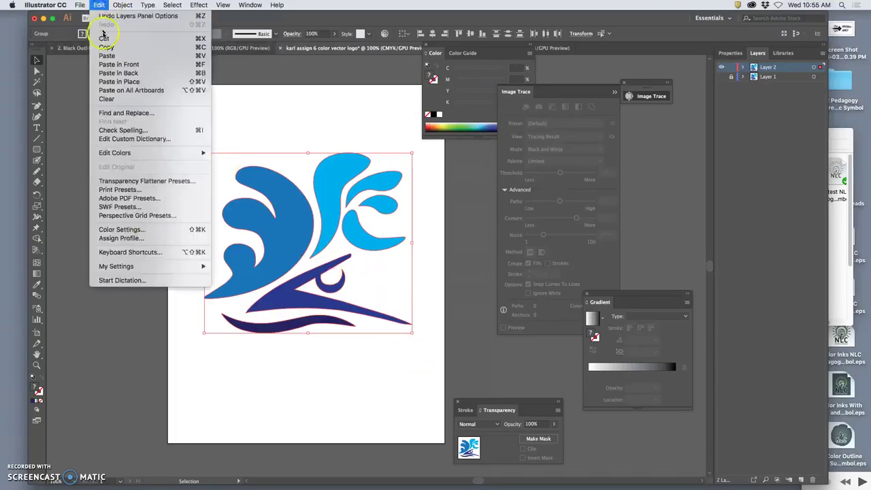
pyautogui.click(107, 47)
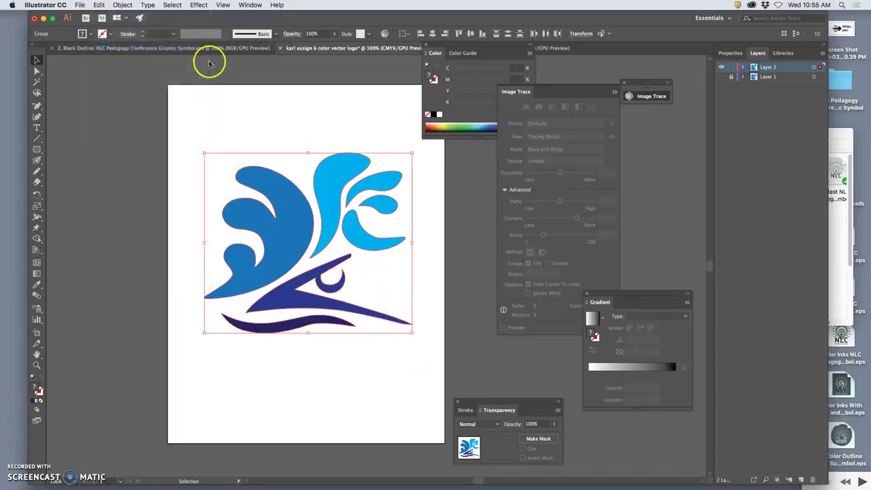
pyautogui.click(731, 68)
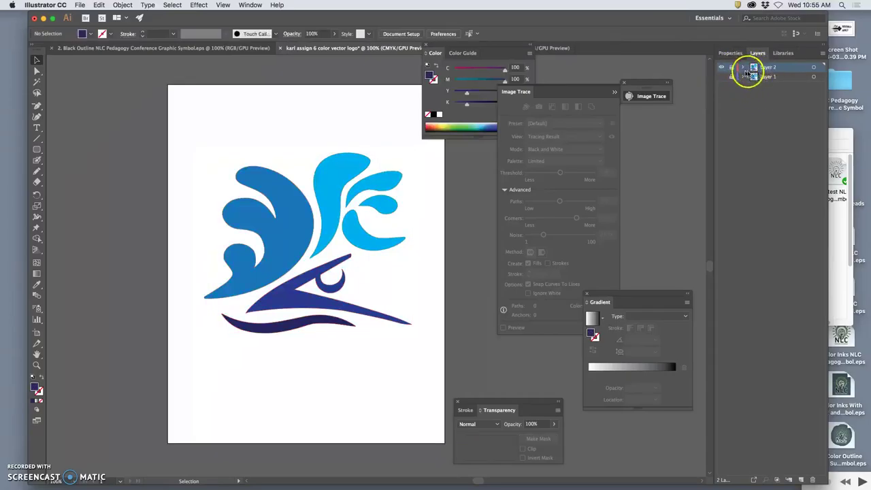
pyautogui.click(723, 67)
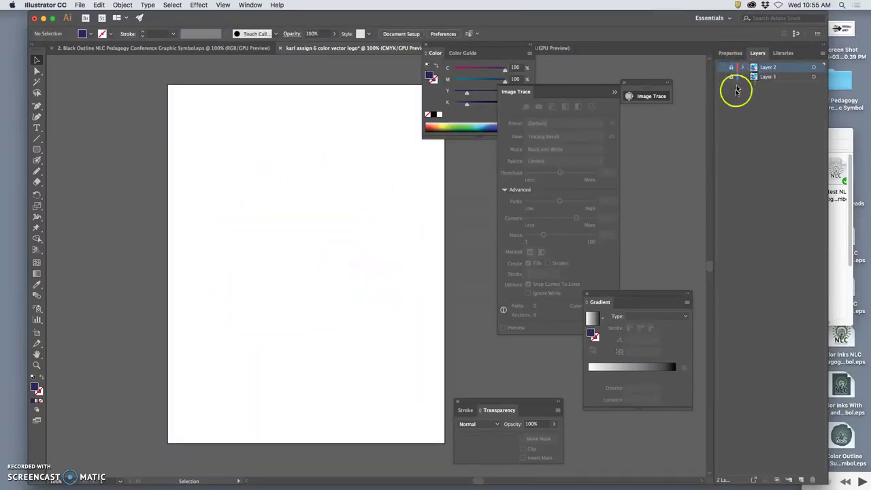
pyautogui.click(802, 480)
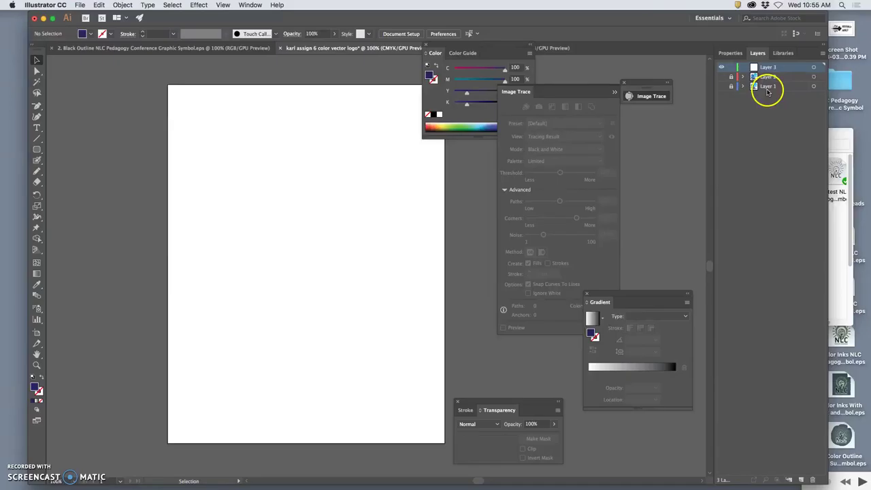
pyautogui.click(99, 5)
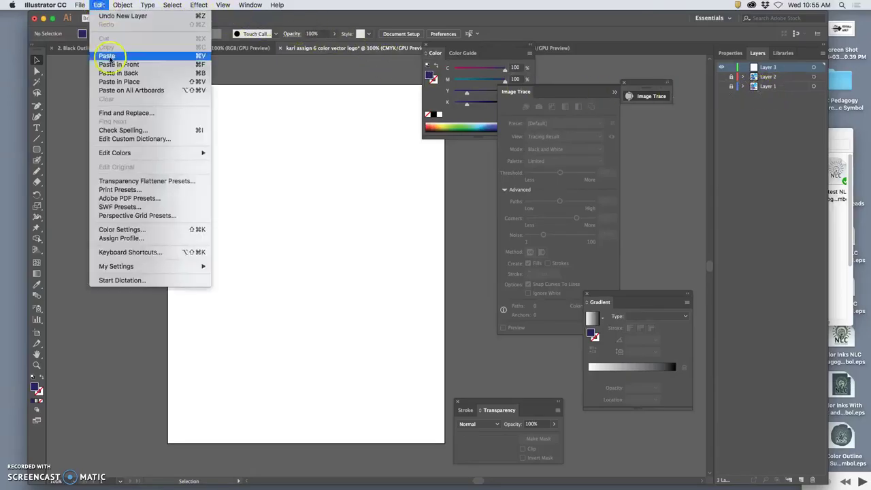
# Step: Paste the logo in place on Layer 3 and target all its artwork
pyautogui.click(130, 82)
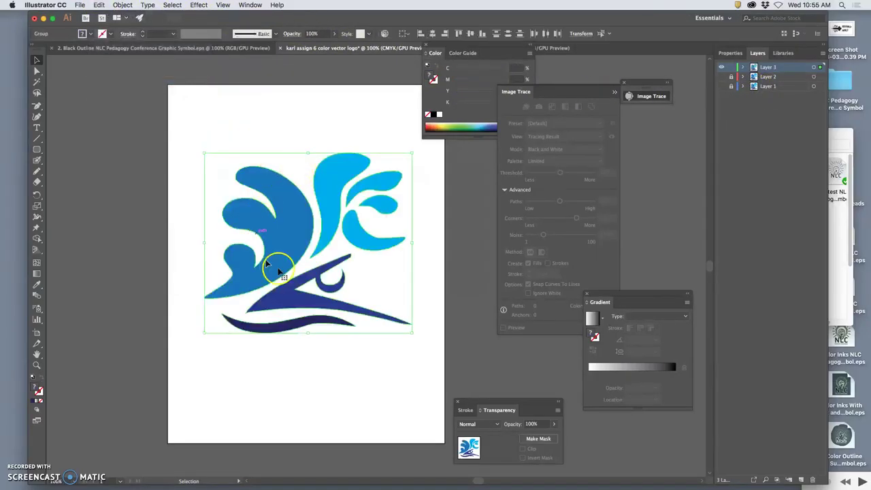
pyautogui.click(732, 68)
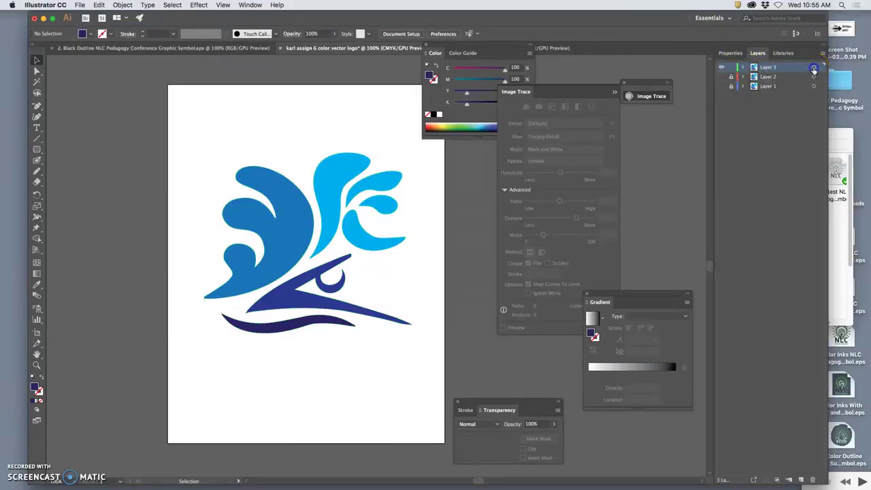
pyautogui.click(814, 69)
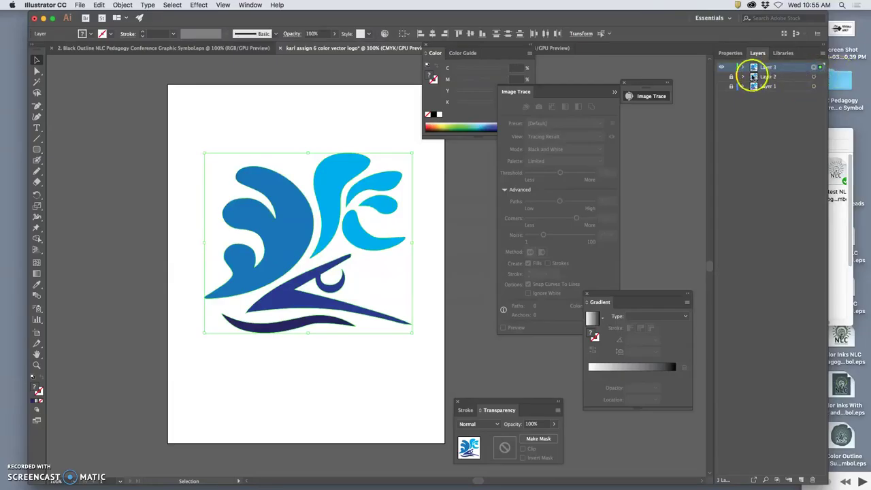
pyautogui.click(743, 67)
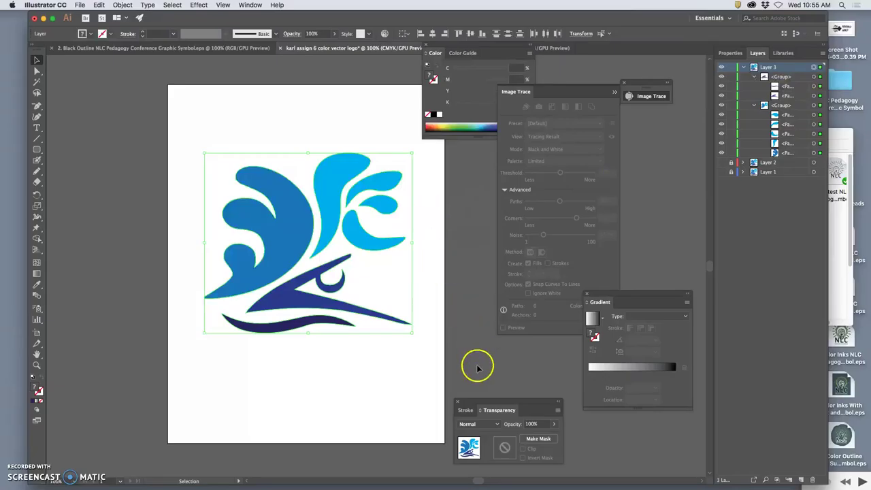
# Step: Bring up the Gradient panel and its list of gradient presets
pyautogui.click(250, 5)
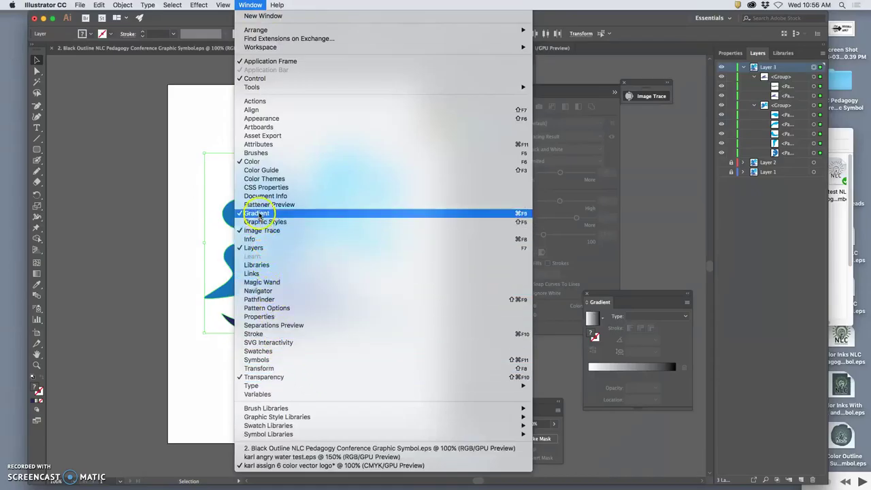
pyautogui.click(651, 300)
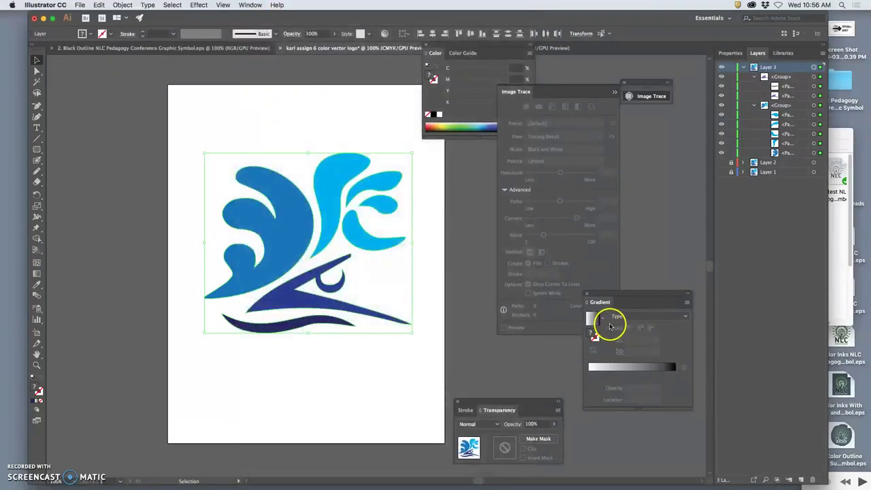
pyautogui.click(603, 319)
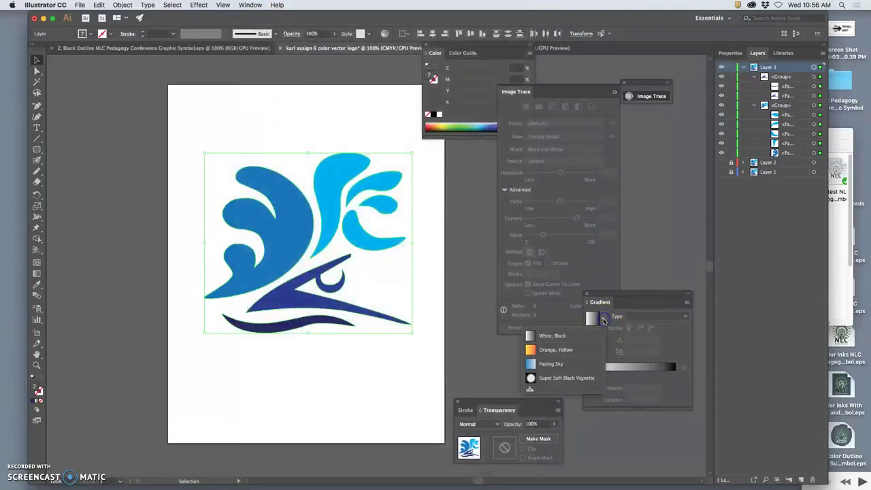
# Step: Apply the White, Black gradient preset, trying Radial before settling on Linear
pyautogui.click(558, 339)
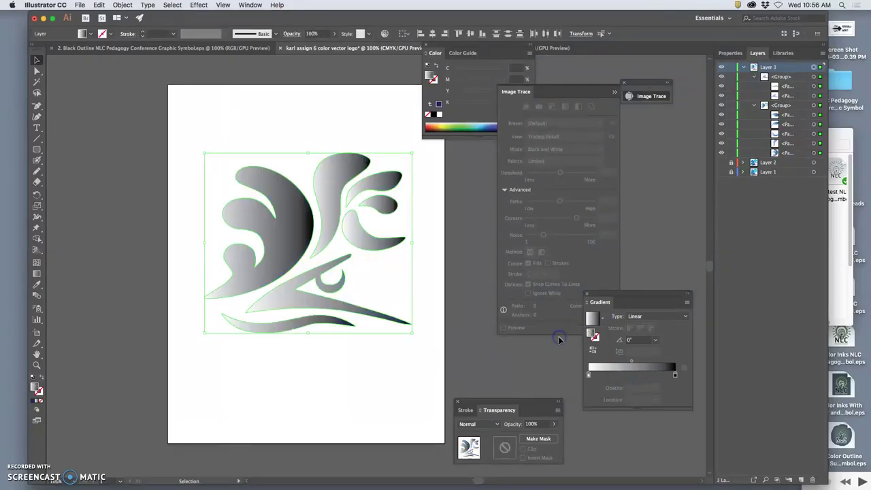
pyautogui.click(614, 355)
pyautogui.click(647, 330)
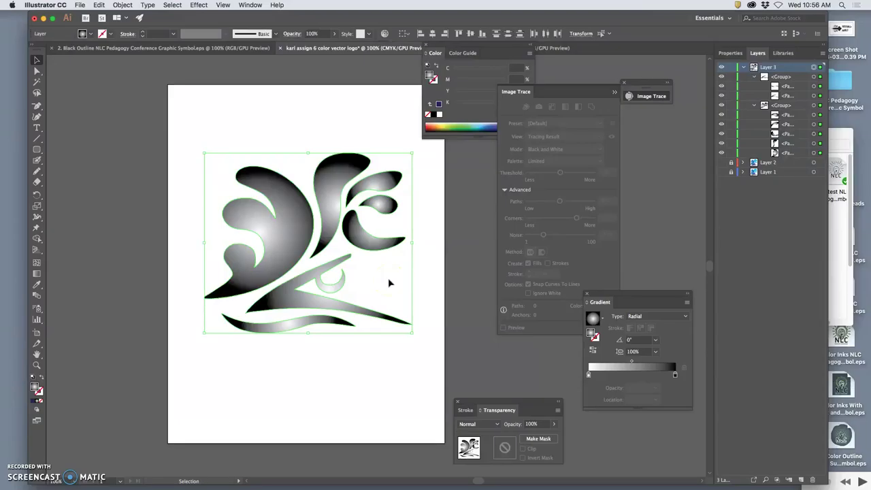
pyautogui.click(639, 316)
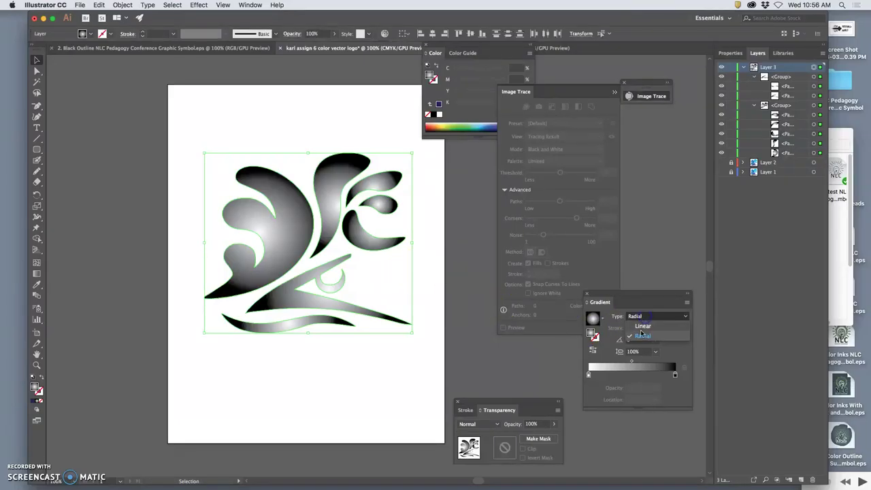
pyautogui.click(643, 326)
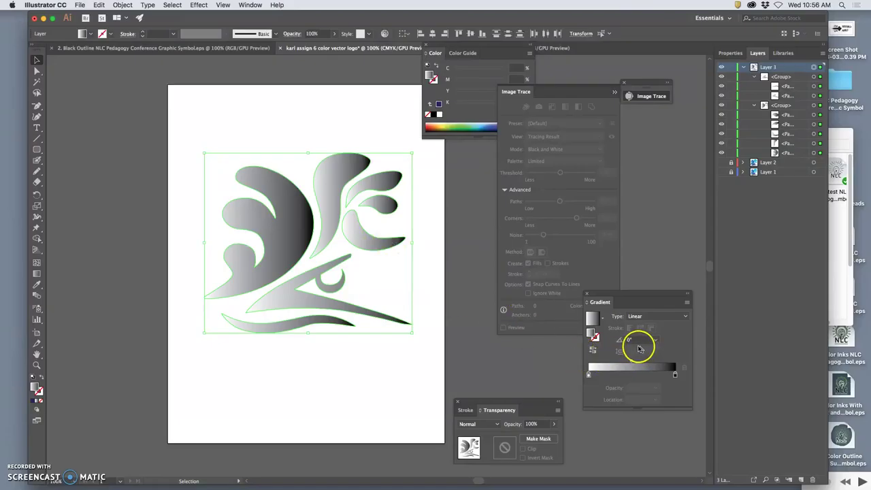
# Step: Try gradient angles -30°, 90°, -135° and 30°, finally setting the angle to -45°
pyautogui.click(655, 341)
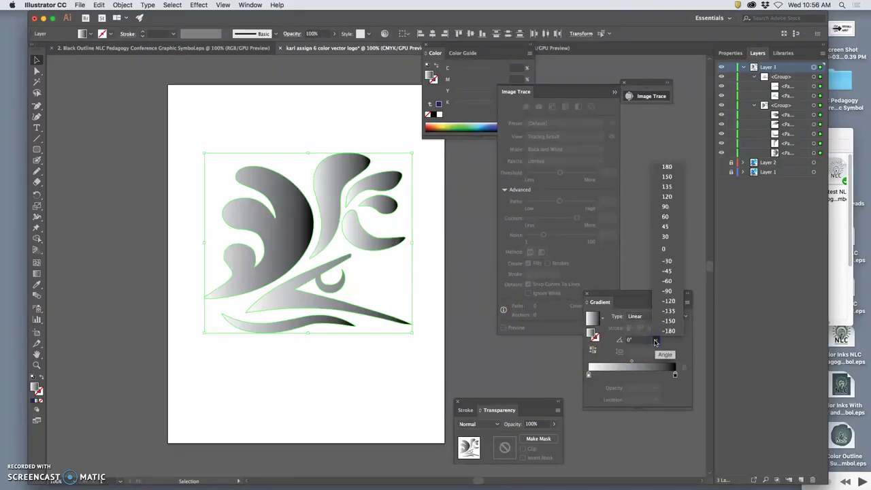
pyautogui.click(668, 262)
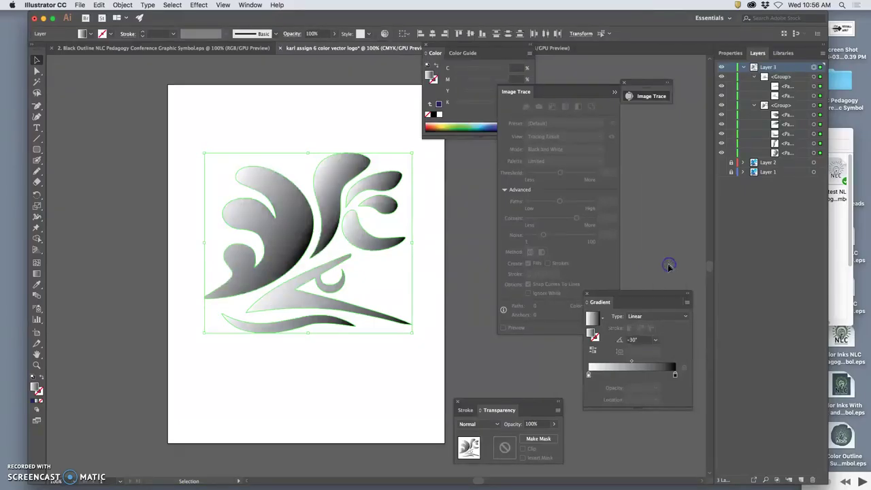
pyautogui.click(655, 340)
pyautogui.click(666, 207)
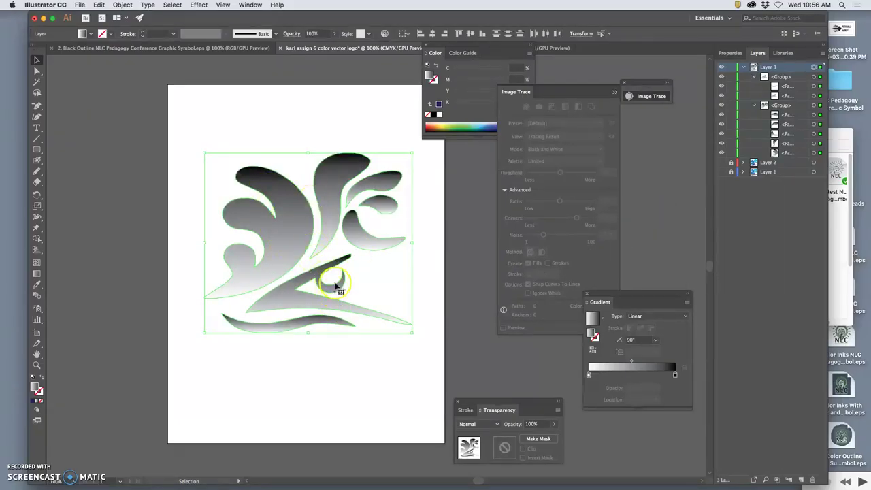
pyautogui.click(654, 342)
pyautogui.click(668, 311)
pyautogui.click(685, 315)
pyautogui.click(666, 336)
pyautogui.click(656, 340)
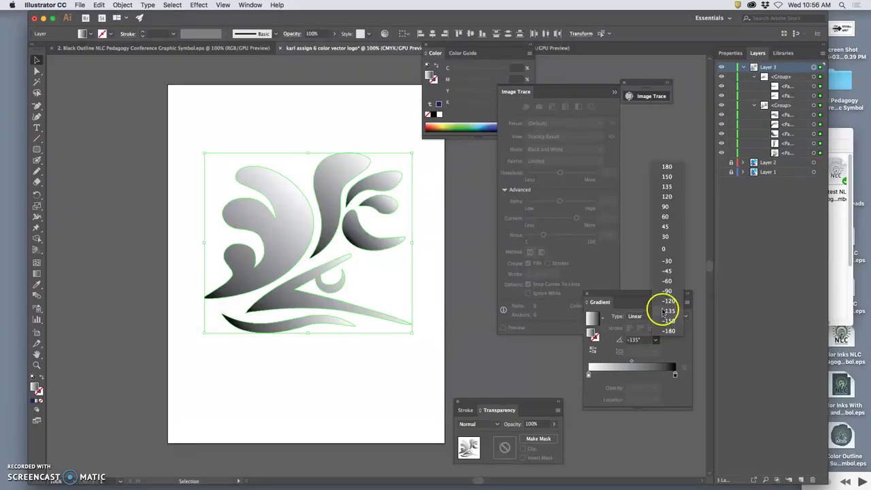
pyautogui.click(667, 237)
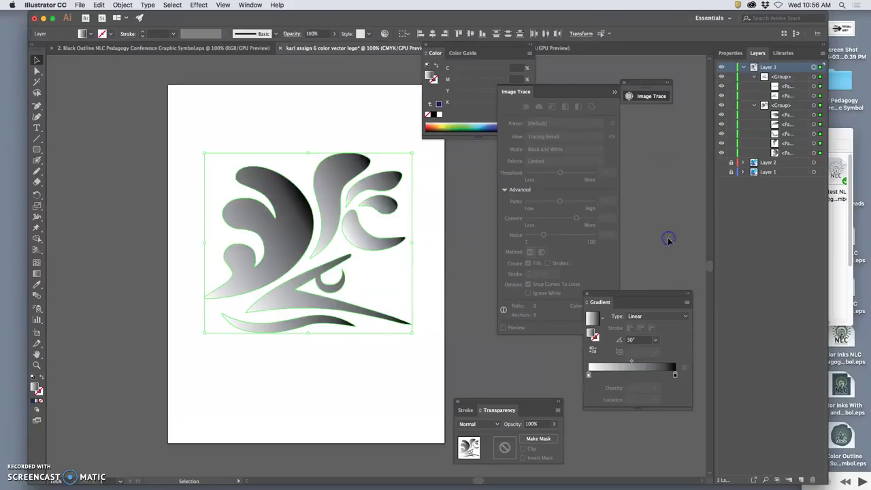
pyautogui.click(657, 340)
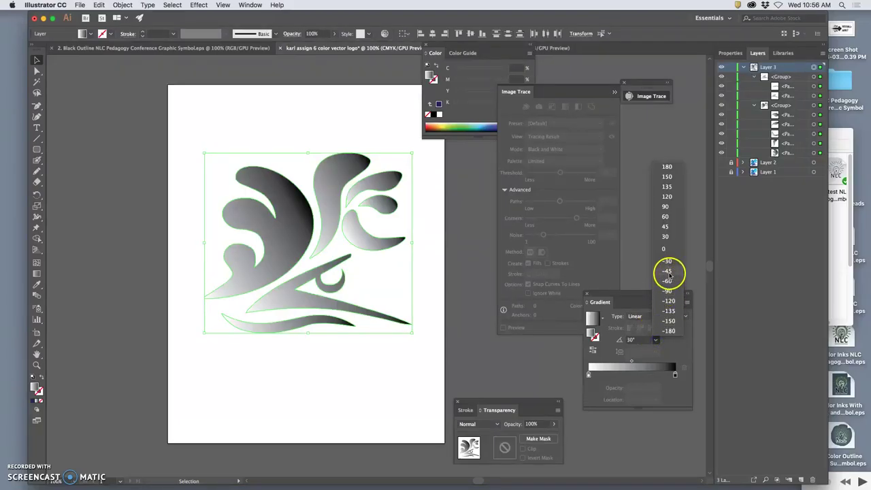
pyautogui.click(668, 271)
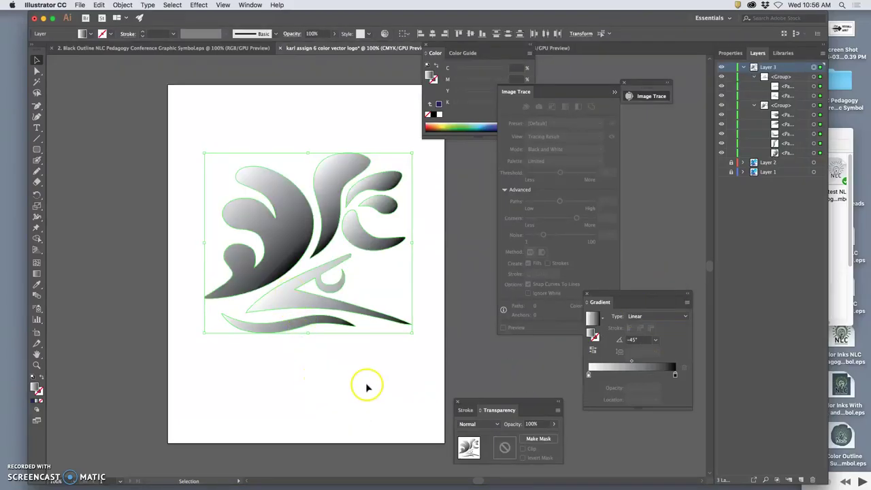
# Step: Reposition the gradient stops so black starts the gradient and white ends at 100%
pyautogui.moveTo(589, 378); pyautogui.dragTo(561, 372)
pyautogui.click(660, 375)
pyautogui.moveTo(661, 376); pyautogui.dragTo(675, 375)
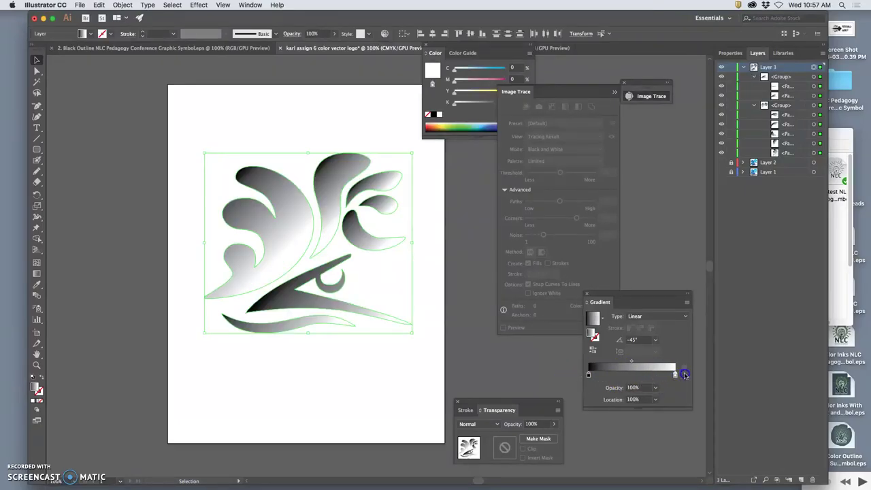
# Step: Set the black gradient stop's opacity to 70%, then 60%, and deselect the artwork
pyautogui.click(590, 376)
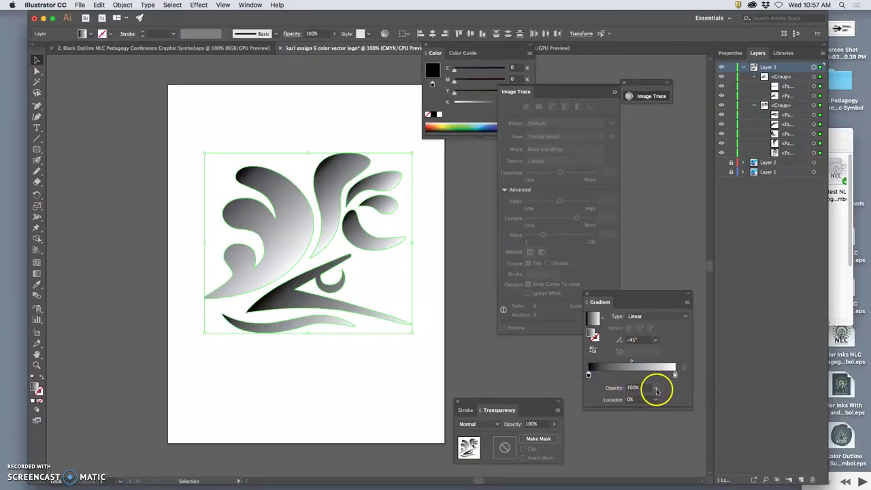
pyautogui.click(656, 388)
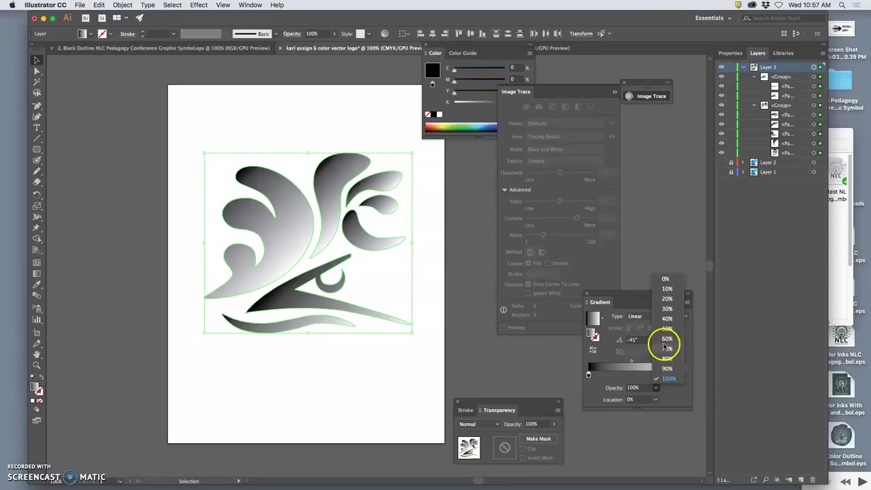
pyautogui.click(666, 350)
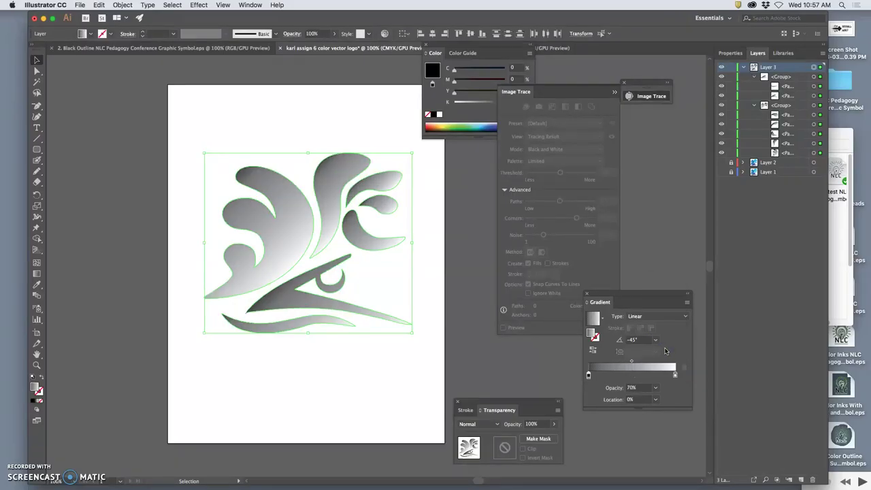
pyautogui.click(656, 388)
pyautogui.click(666, 339)
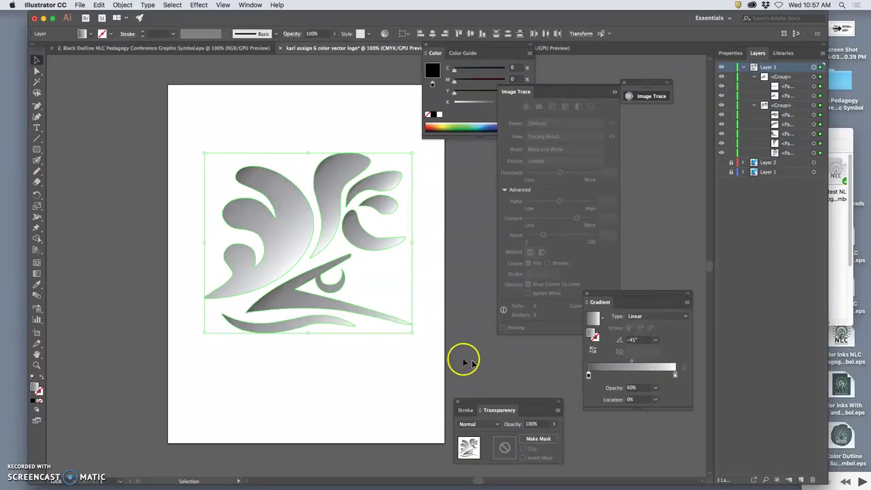
pyautogui.click(440, 356)
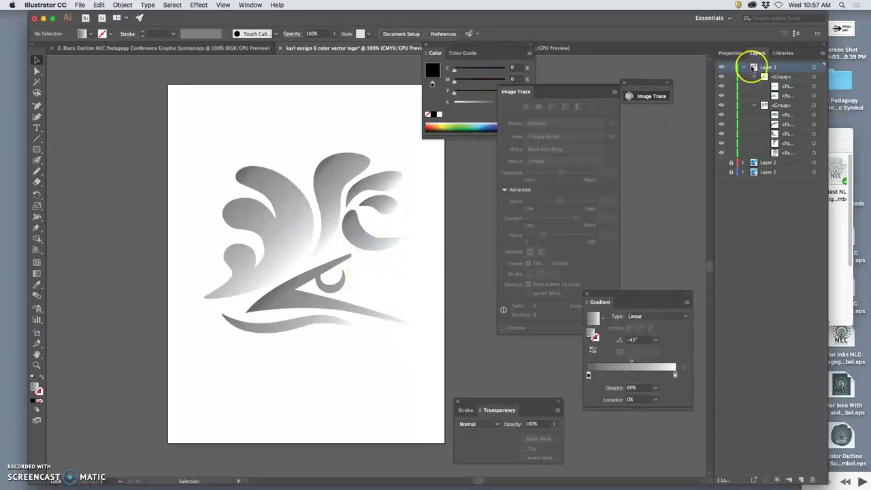
# Step: Reveal the coloured Layer 2 splash and lower Layer 3's overlay opacity to about 78%
pyautogui.click(744, 67)
pyautogui.click(722, 76)
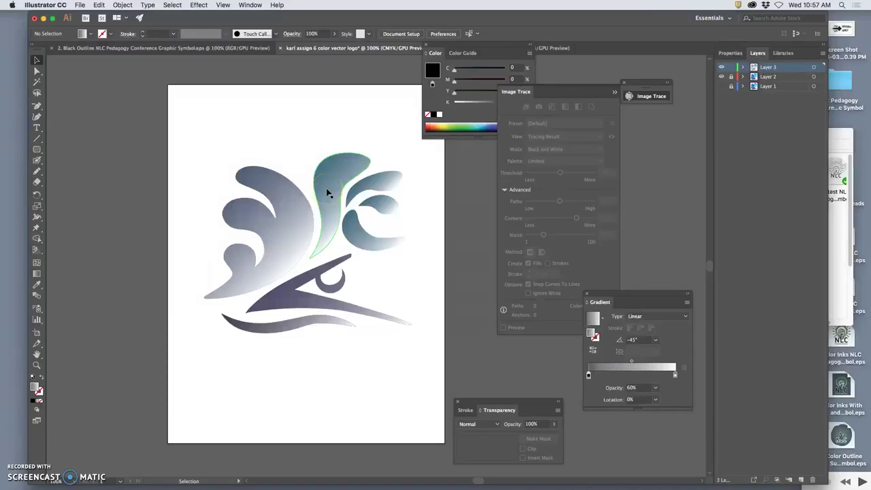
pyautogui.click(815, 69)
pyautogui.click(251, 5)
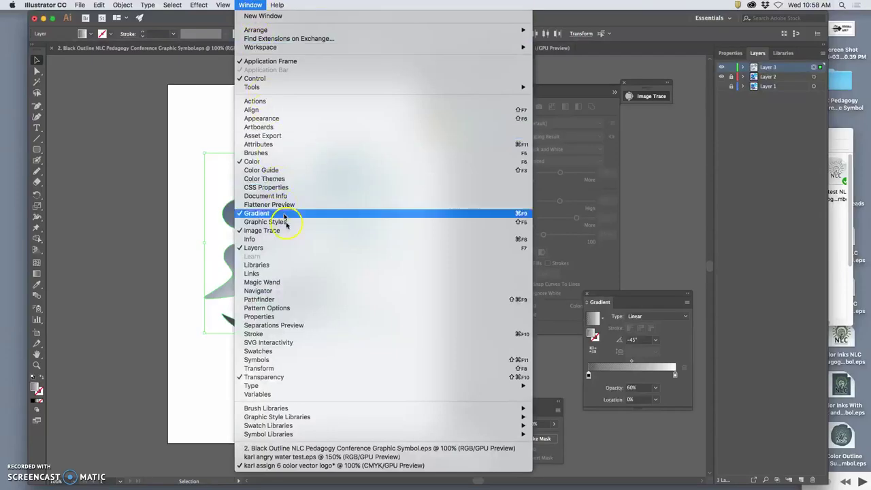
pyautogui.click(594, 442)
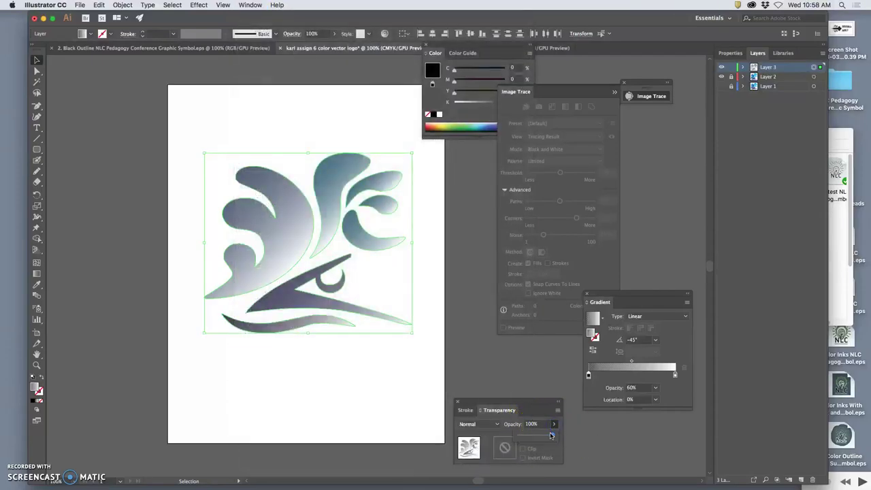
pyautogui.moveTo(552, 436)
pyautogui.mouseDown()
pyautogui.moveTo(521, 435)
pyautogui.moveTo(545, 437)
pyautogui.mouseUp()
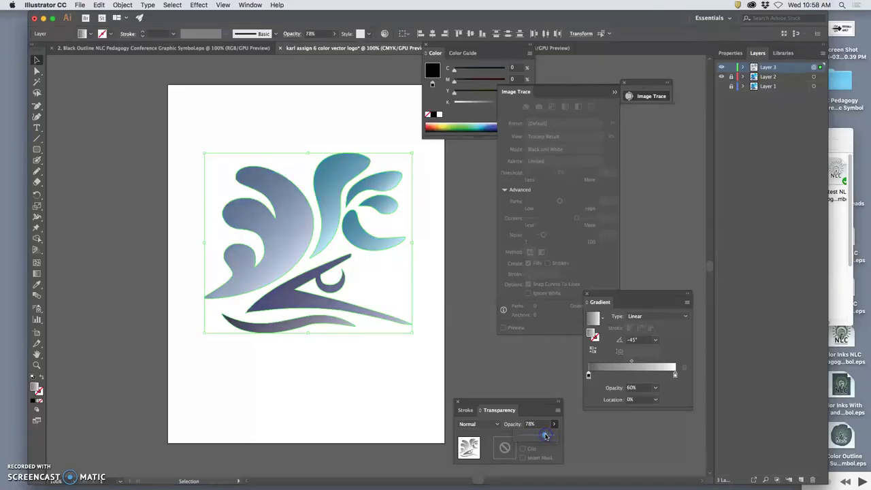
pyautogui.click(528, 370)
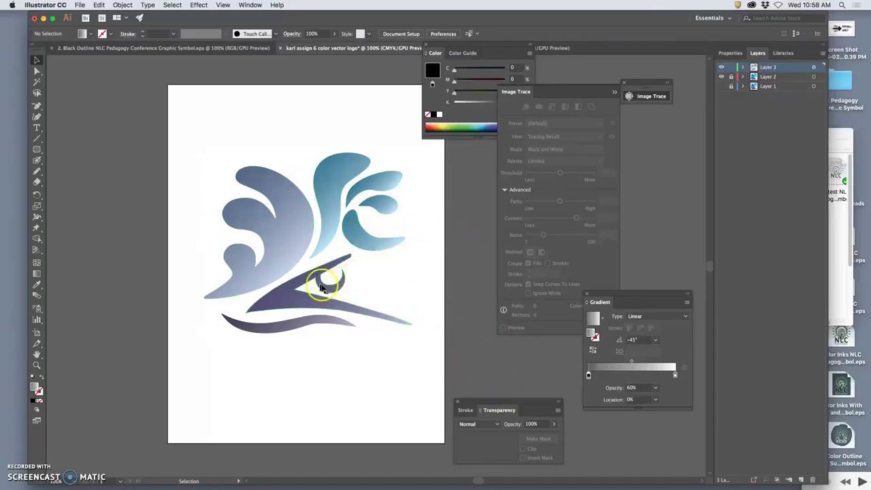
# Step: Toggle Layer 3's visibility to compare, then target all artwork on Layer 2
pyautogui.click(722, 78)
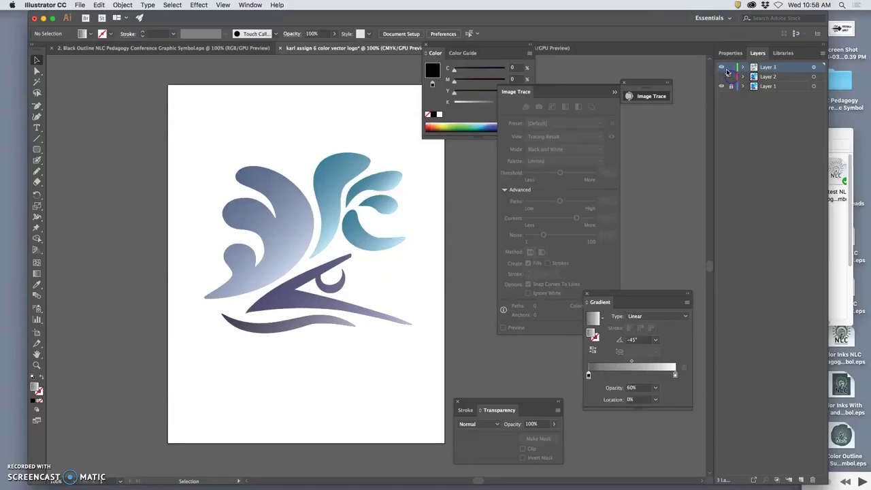
pyautogui.click(723, 67)
pyautogui.click(723, 67)
pyautogui.click(713, 80)
pyautogui.click(798, 78)
pyautogui.click(755, 72)
pyautogui.click(815, 77)
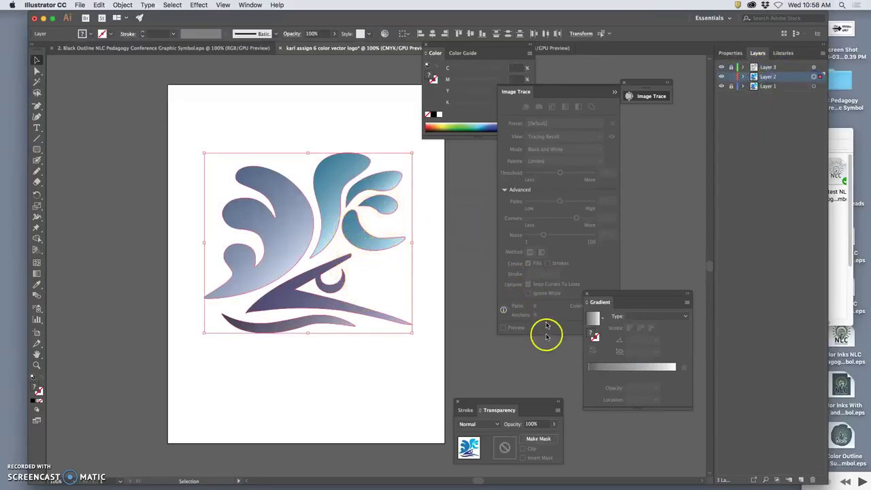
# Step: Apply the Orange, Yellow gradient preset to the Layer 2 splash
pyautogui.click(602, 317)
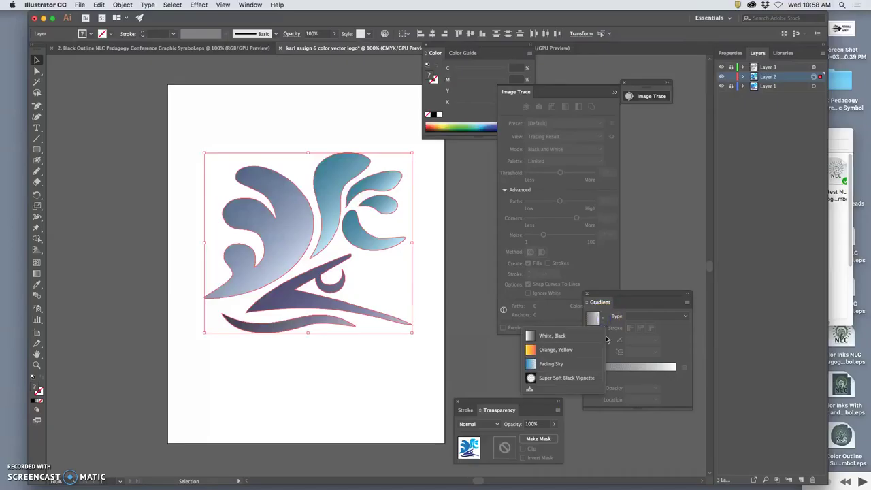
pyautogui.click(570, 352)
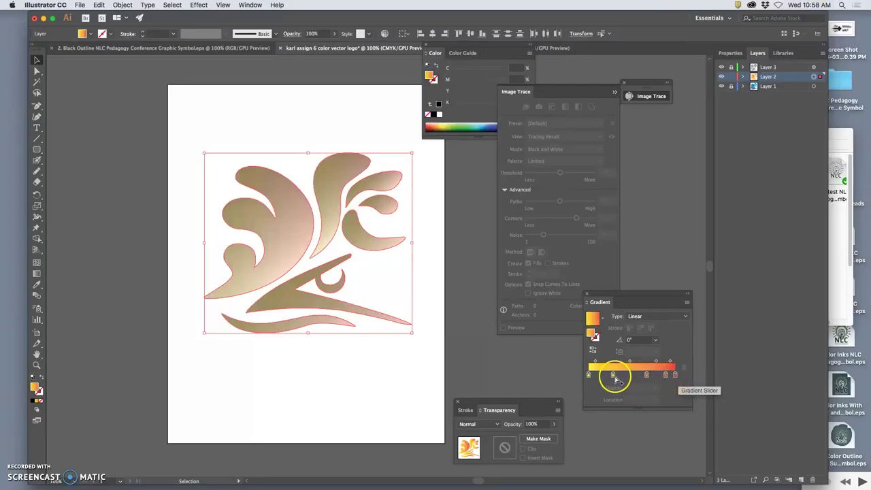
# Step: Recolour the first gradient stop lavender, around C39 M45 Y24
pyautogui.doubleClick(589, 375)
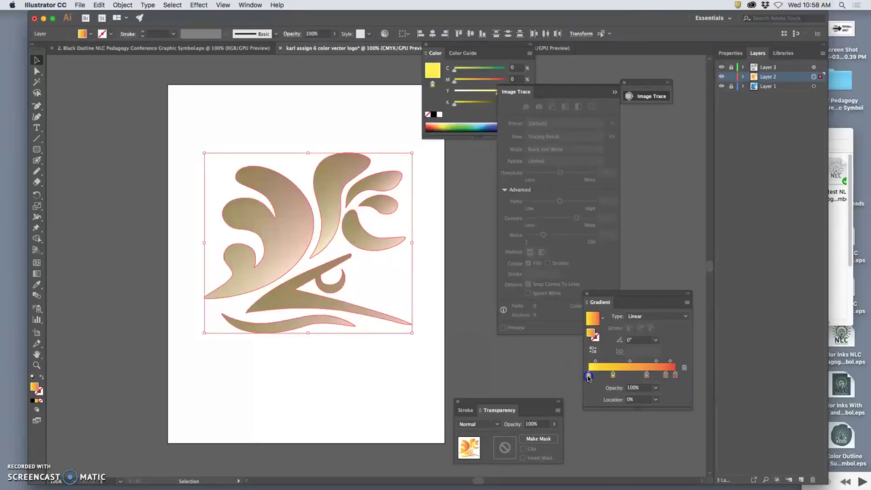
pyautogui.moveTo(454, 79); pyautogui.dragTo(478, 81)
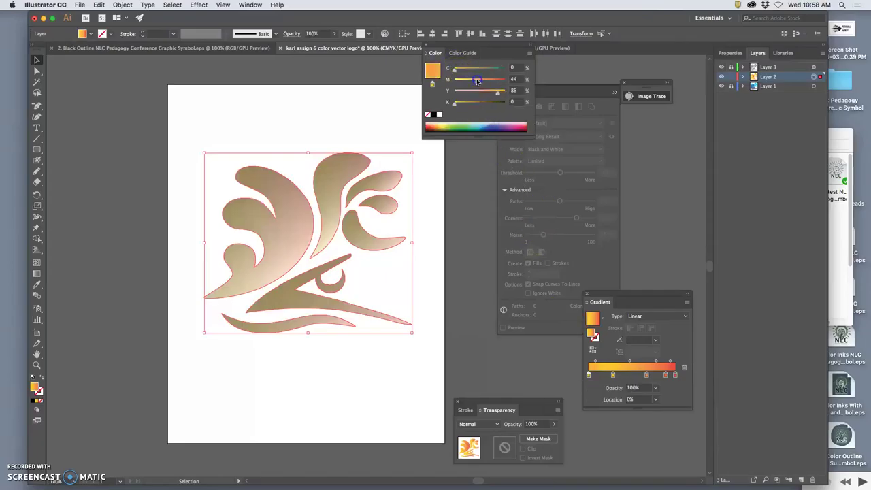
pyautogui.click(474, 69)
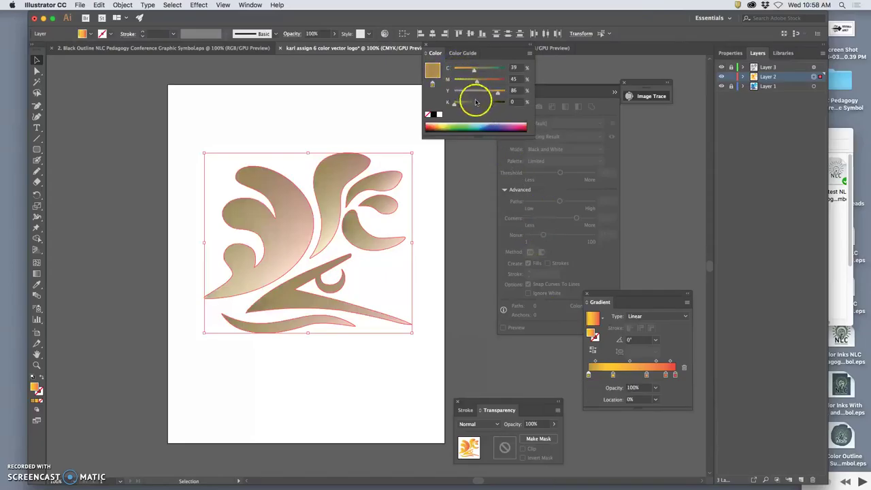
pyautogui.click(467, 94)
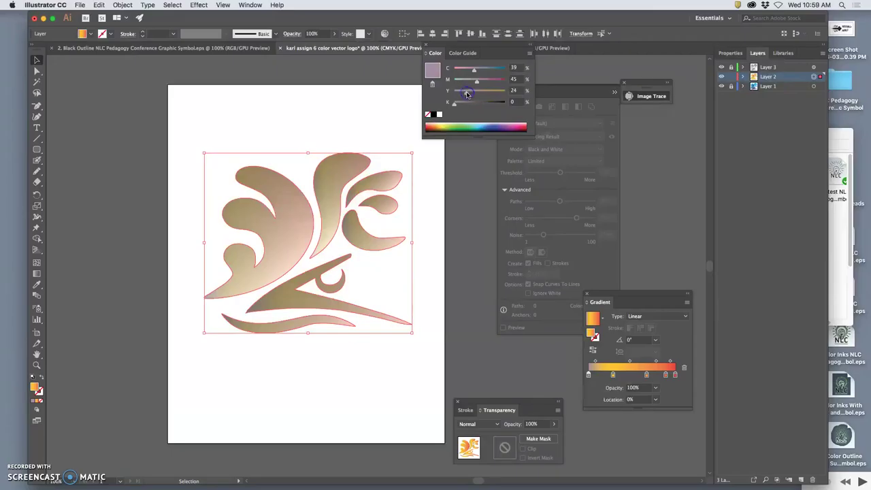
pyautogui.click(612, 375)
pyautogui.doubleClick(613, 374)
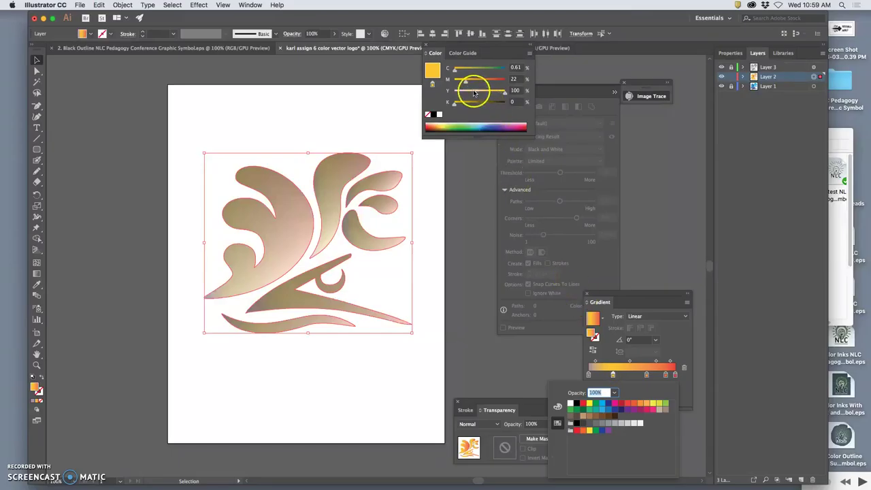
pyautogui.click(476, 93)
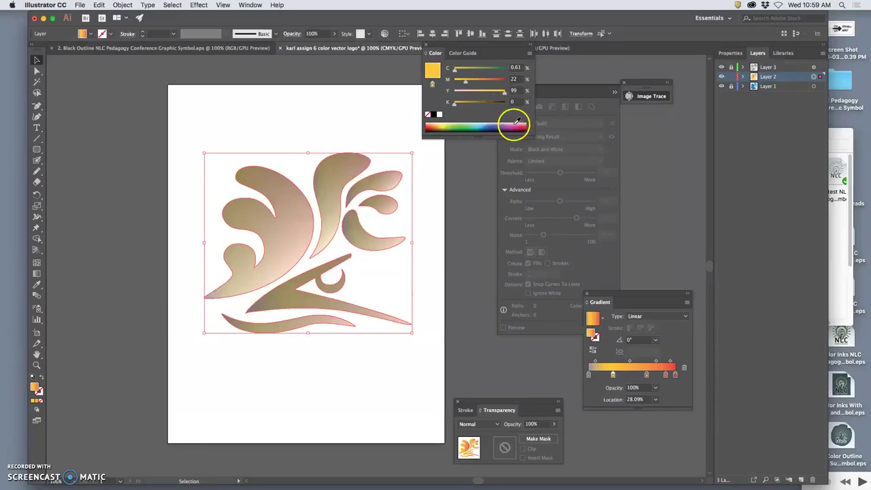
# Step: Make the 66.85% gradient stop a light cyan (C 62.35, Y 20), fine-tuning its black
pyautogui.click(647, 374)
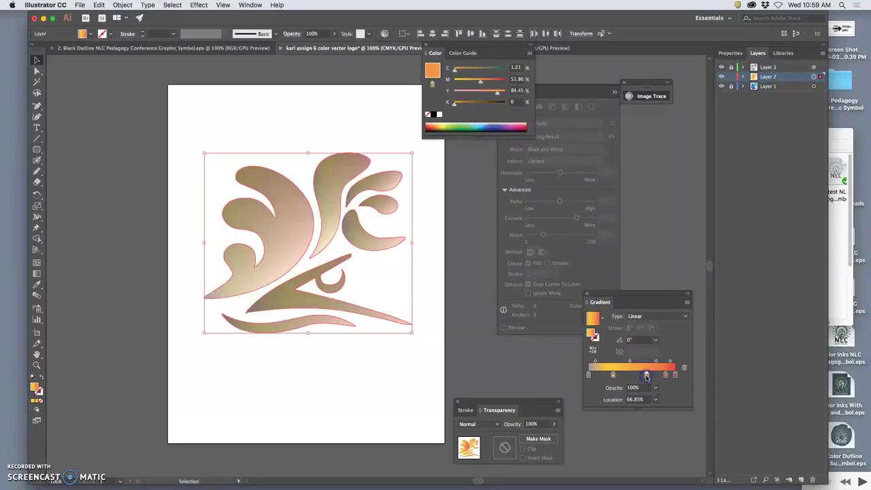
pyautogui.doubleClick(647, 375)
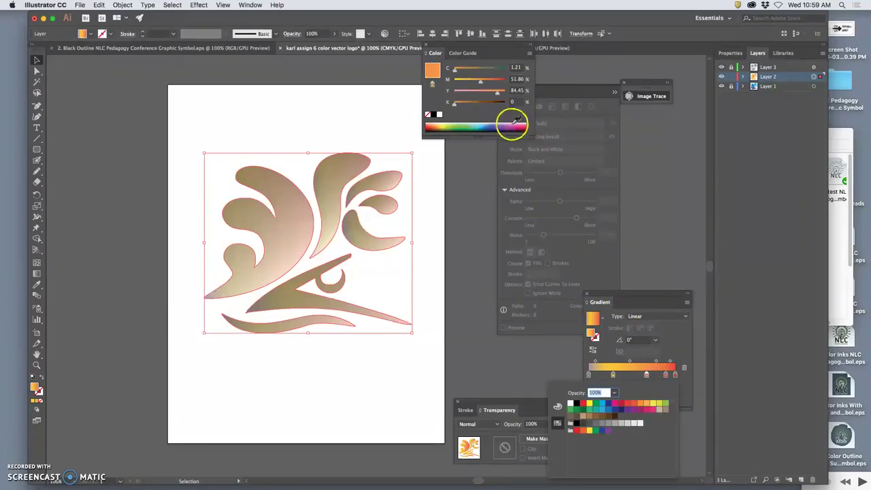
pyautogui.click(480, 128)
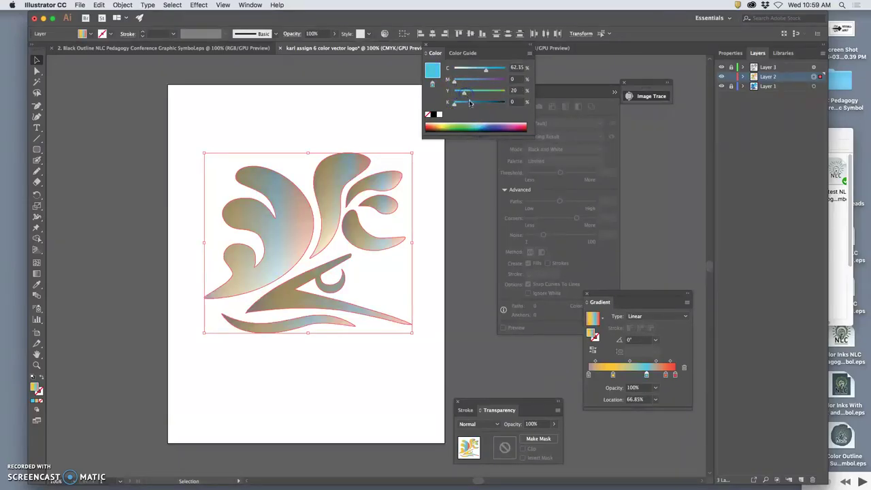
pyautogui.moveTo(459, 105); pyautogui.dragTo(466, 106)
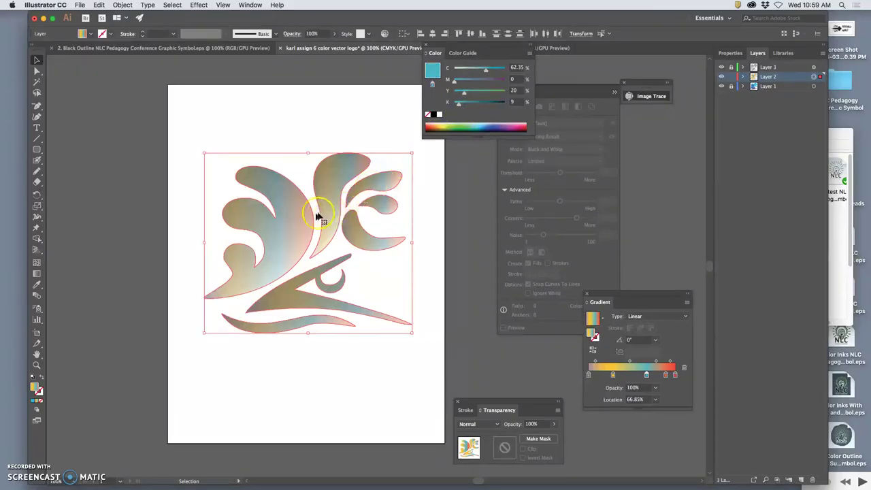
pyautogui.click(281, 220)
pyautogui.click(460, 109)
pyautogui.moveTo(460, 104); pyautogui.dragTo(460, 83)
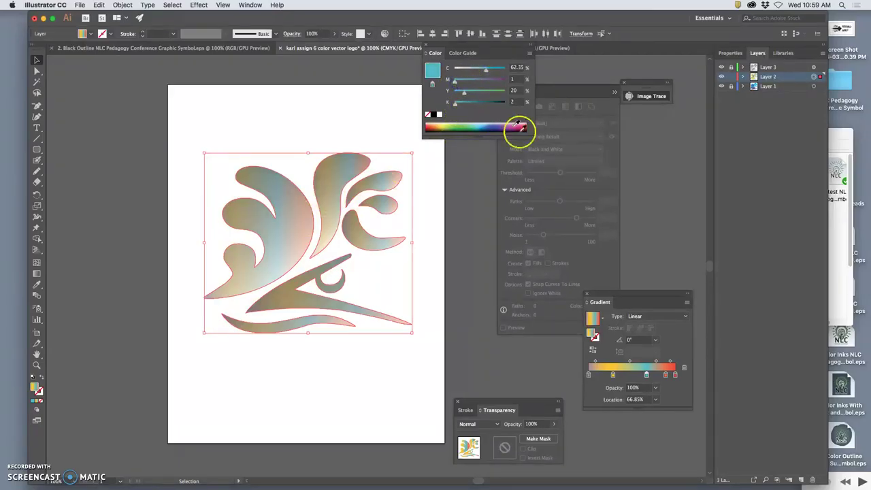
# Step: Add cyan to the 88.76% orange-red stop to brown it, and adjust the red end stop
pyautogui.click(666, 375)
pyautogui.doubleClick(666, 375)
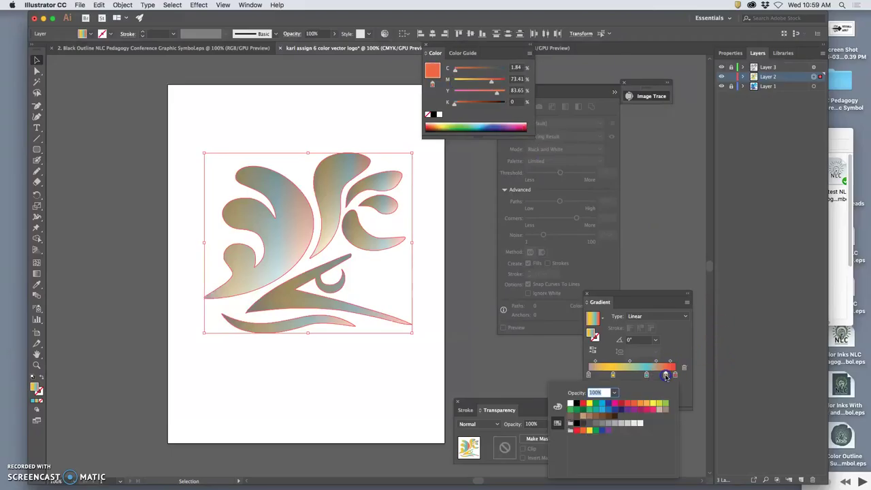
pyautogui.click(457, 71)
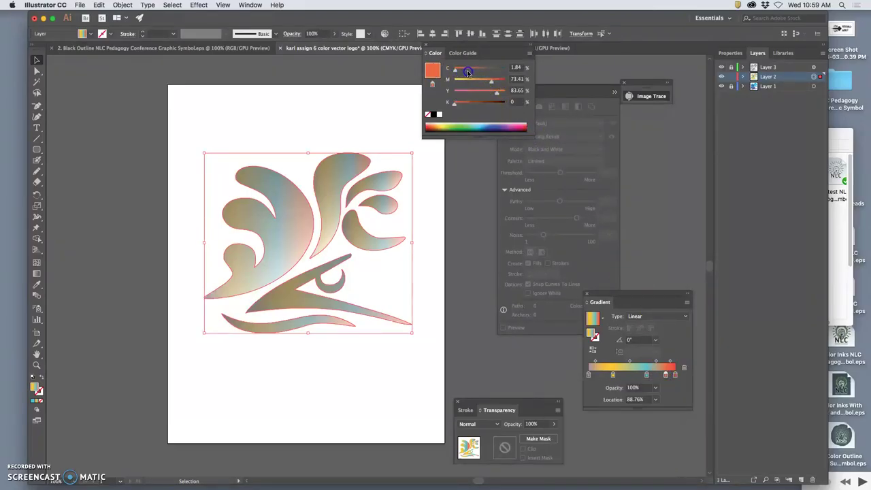
pyautogui.moveTo(469, 72)
pyautogui.mouseDown()
pyautogui.moveTo(480, 72)
pyautogui.moveTo(469, 73)
pyautogui.mouseUp()
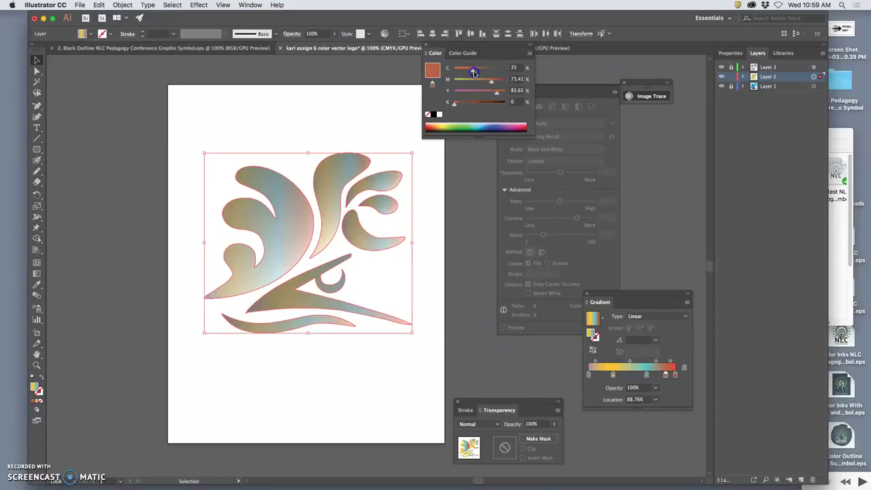
pyautogui.click(509, 124)
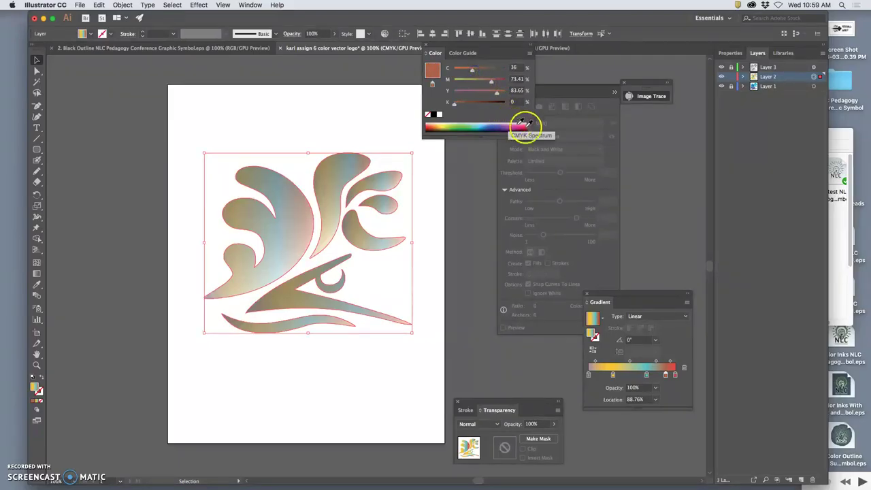
pyautogui.doubleClick(675, 374)
pyautogui.click(495, 82)
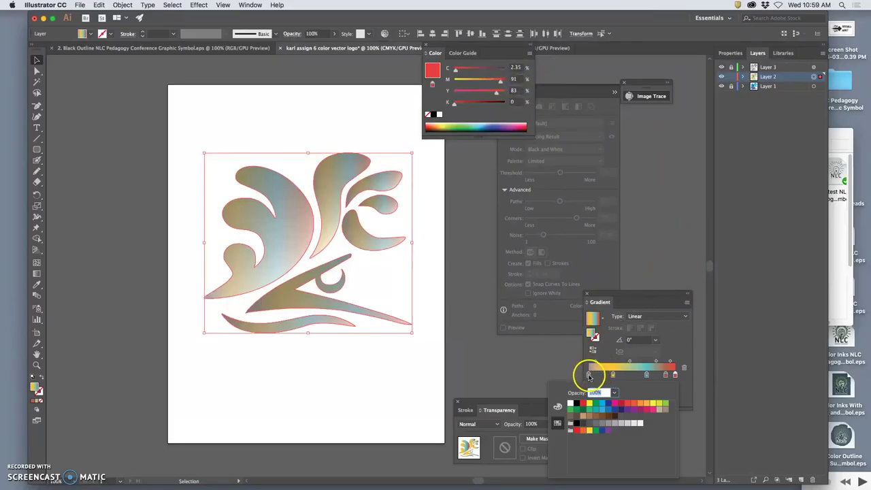
# Step: Soften the first stop to pink, with yellow at 70% and magenta at 56%
pyautogui.click(589, 375)
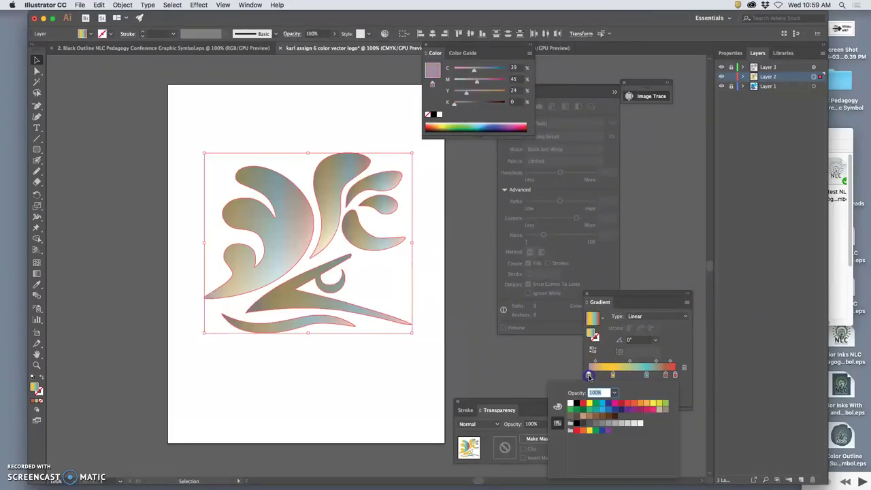
pyautogui.click(477, 82)
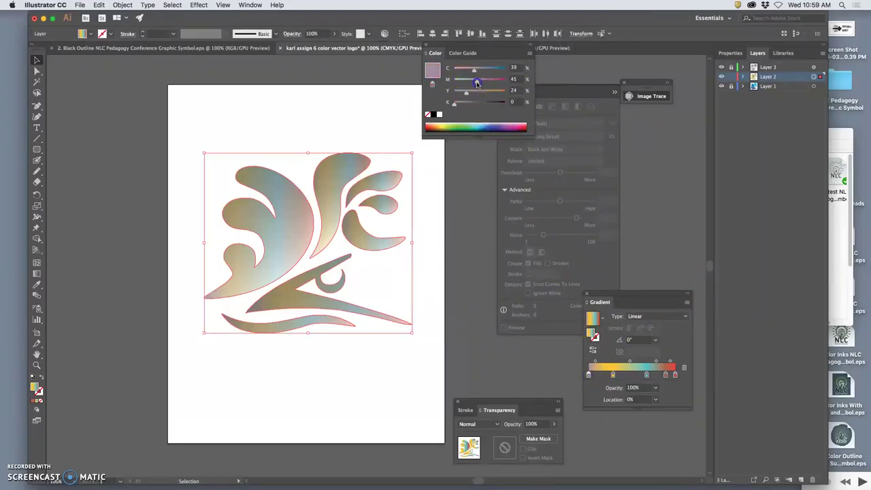
pyautogui.click(435, 124)
pyautogui.click(431, 125)
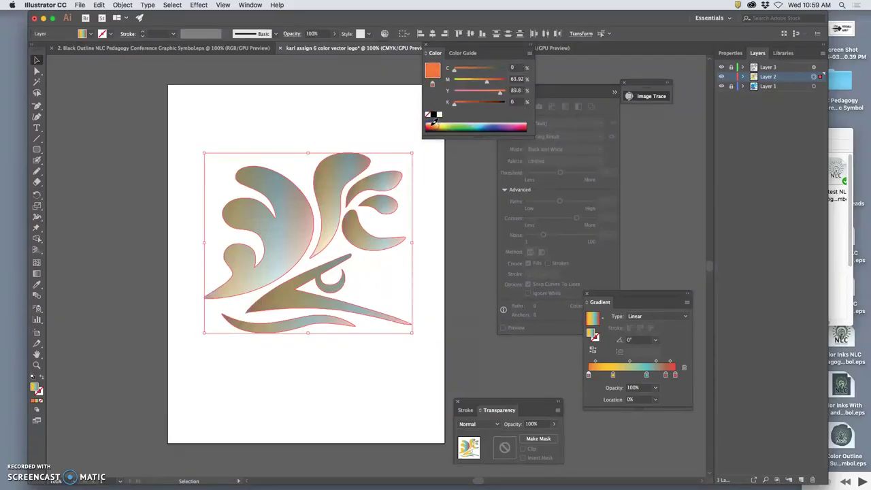
pyautogui.moveTo(492, 90); pyautogui.dragTo(488, 93)
pyautogui.click(456, 71)
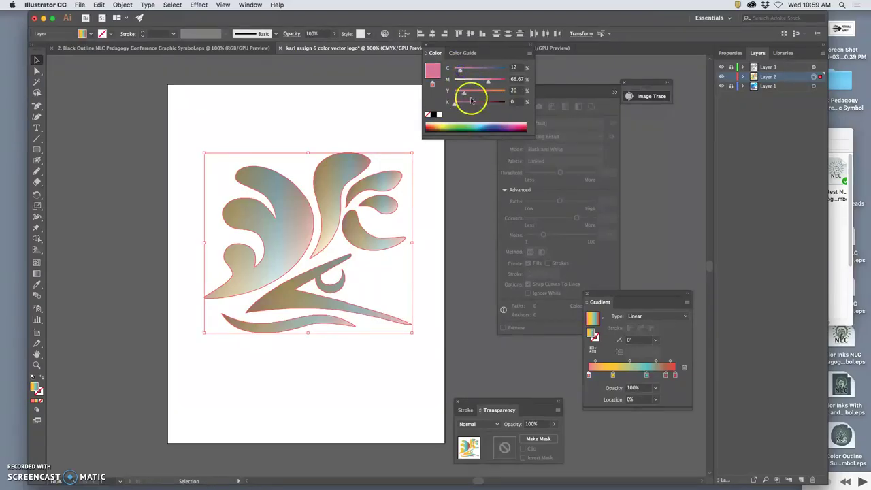
pyautogui.moveTo(487, 79); pyautogui.dragTo(455, 103)
# Step: Recolour the yellow 28.09% stop a muted green (C 53, M 23, Y 72)
pyautogui.click(613, 375)
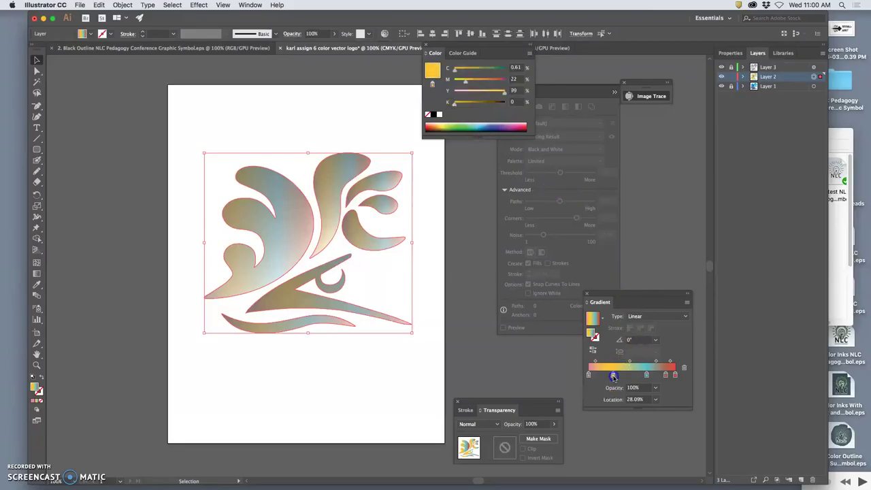
pyautogui.doubleClick(612, 375)
pyautogui.click(459, 79)
pyautogui.click(437, 128)
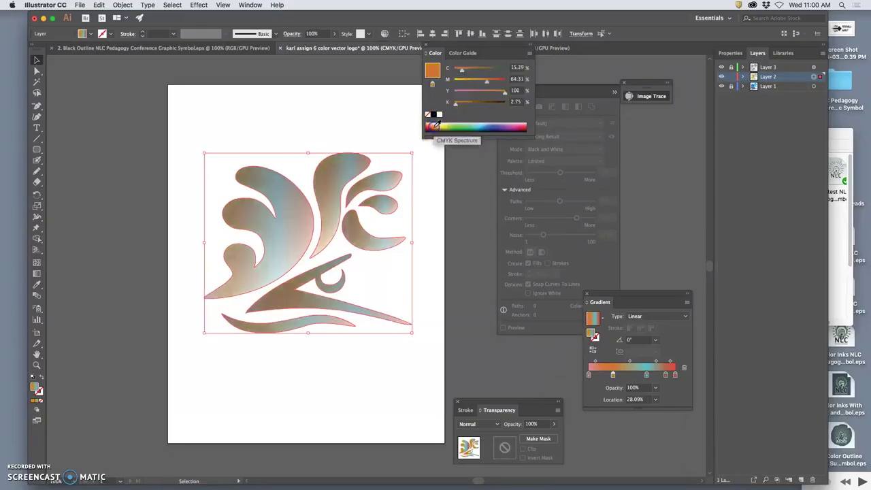
pyautogui.moveTo(482, 125); pyautogui.dragTo(471, 126)
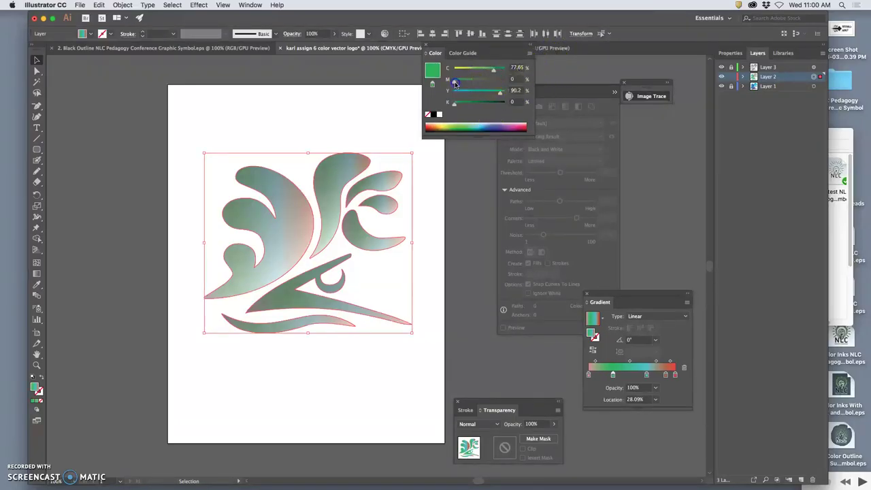
pyautogui.moveTo(462, 84); pyautogui.dragTo(480, 73)
# Step: Add a bright yellow gradient stop at 74.47%, leaving green near 18.33% and cyan near 43.51%
pyautogui.click(590, 376)
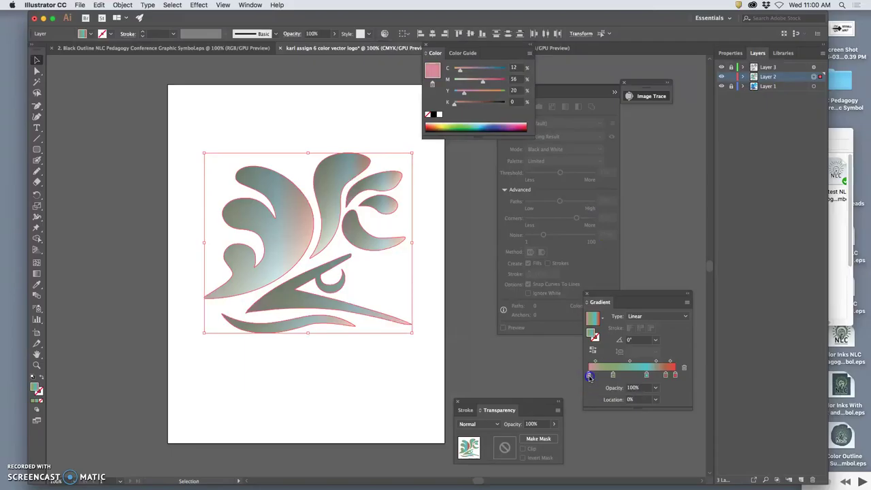
pyautogui.click(627, 374)
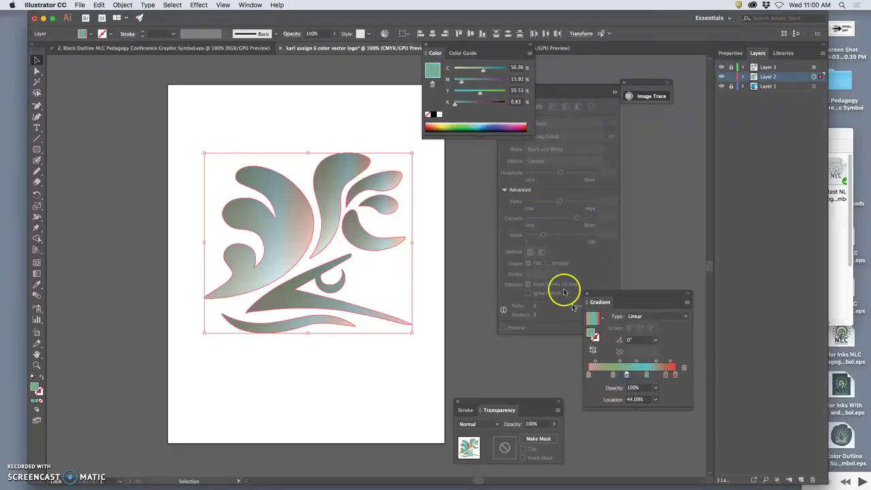
pyautogui.click(443, 125)
pyautogui.click(439, 126)
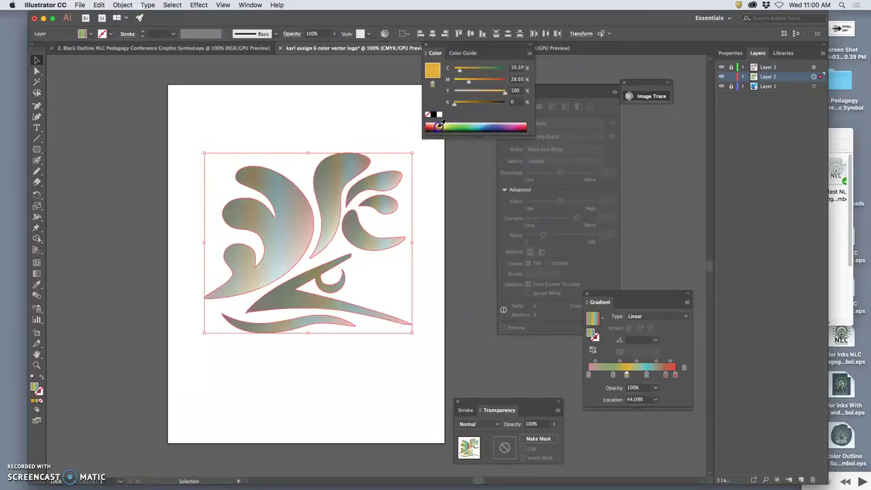
pyautogui.click(440, 125)
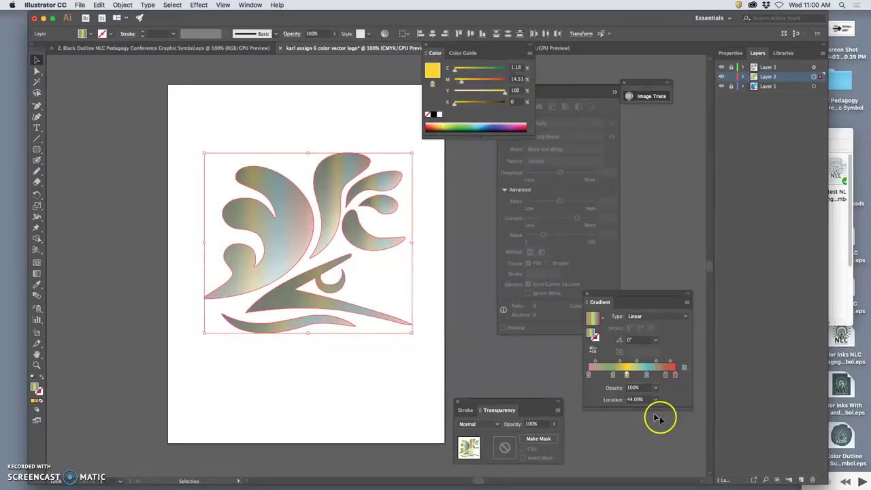
pyautogui.moveTo(633, 377); pyautogui.dragTo(657, 376)
pyautogui.click(644, 376)
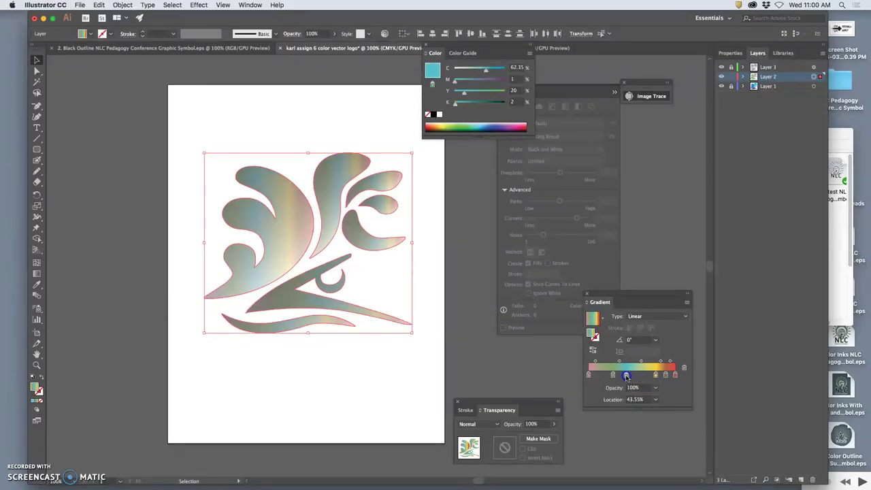
pyautogui.moveTo(656, 378); pyautogui.dragTo(606, 375)
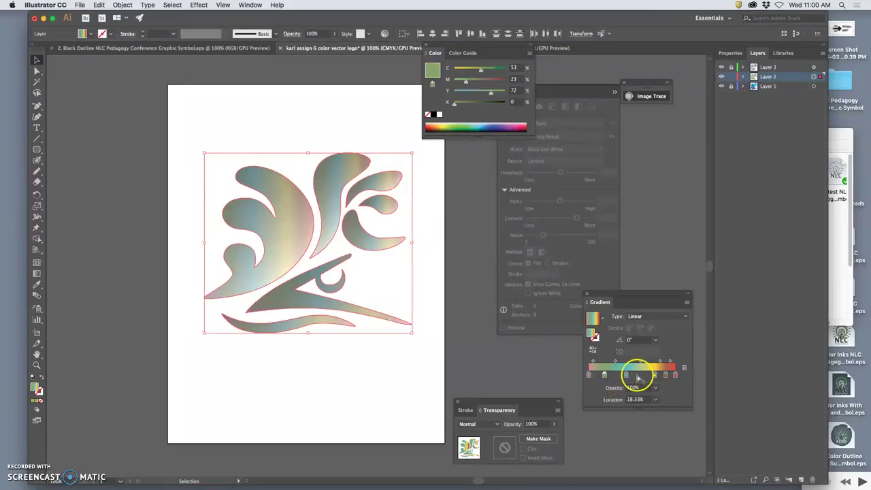
pyautogui.click(653, 375)
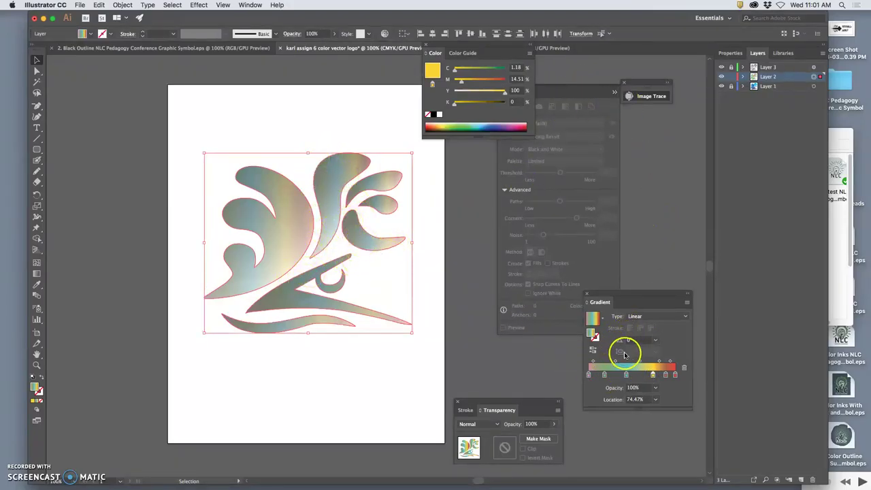
# Step: Try gradient angles of -30° and 60°, then settle on -45°
pyautogui.click(655, 340)
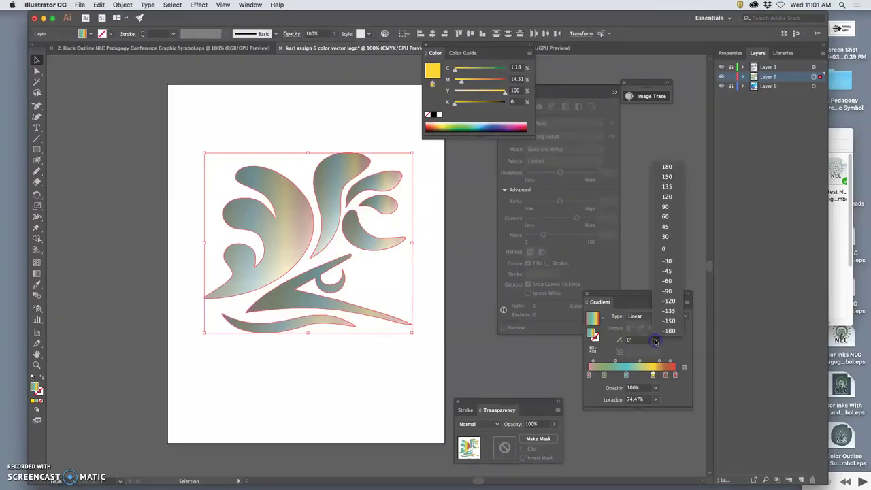
pyautogui.click(670, 261)
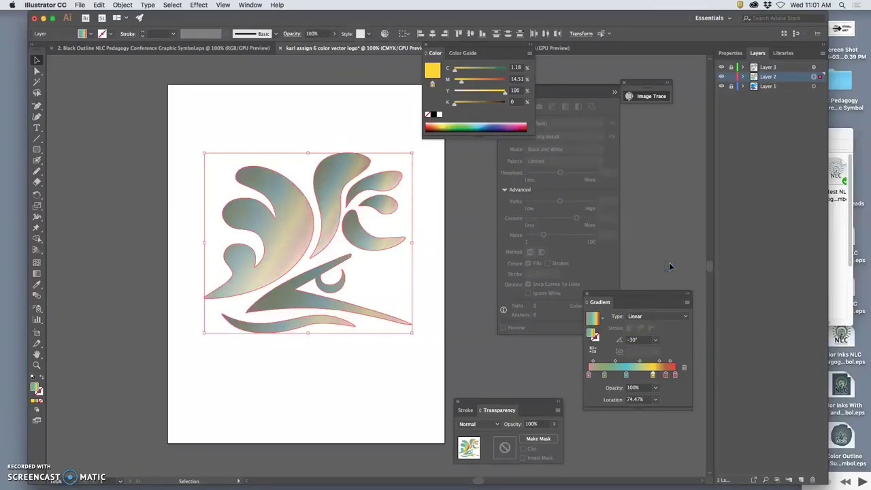
pyautogui.click(657, 342)
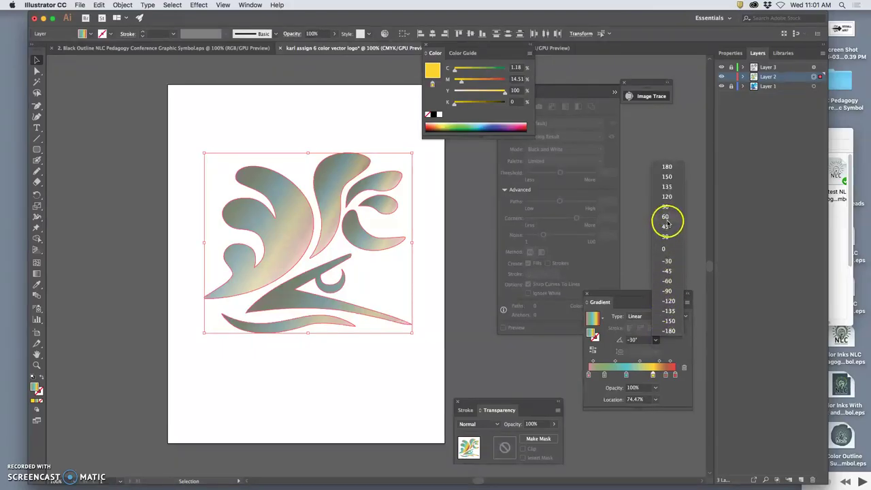
pyautogui.click(668, 218)
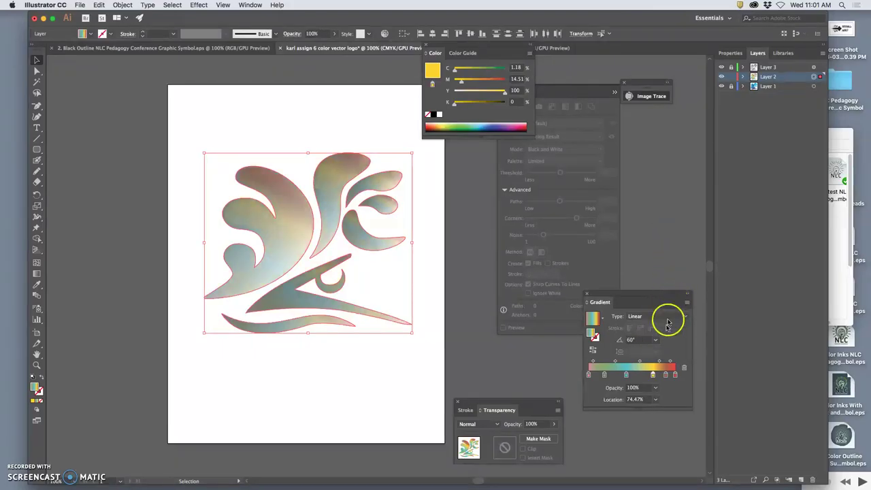
pyautogui.click(656, 340)
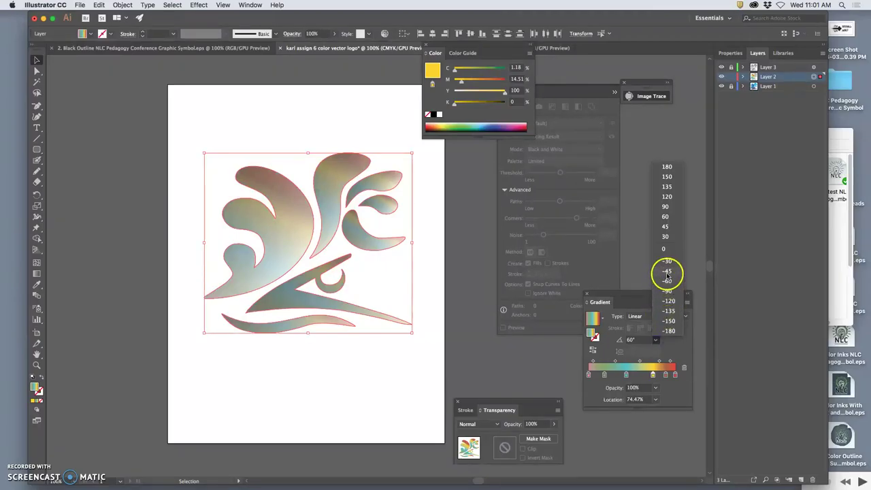
pyautogui.click(667, 271)
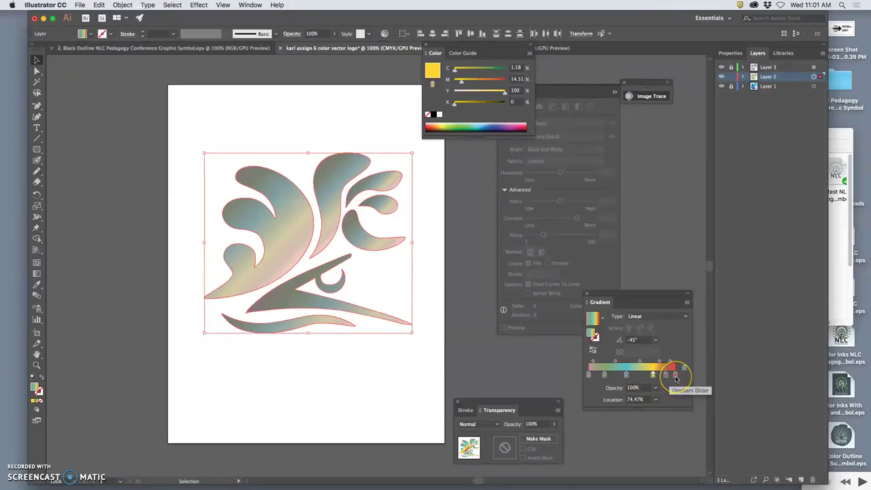
# Step: Set the red end stop to 0% opacity, the green stop to 30% and cyan to 70%
pyautogui.click(675, 376)
pyautogui.click(656, 390)
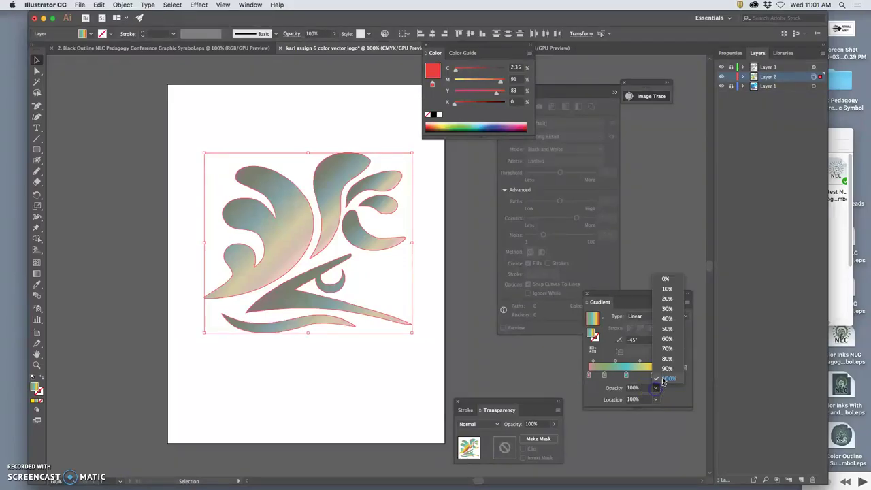
pyautogui.click(660, 273)
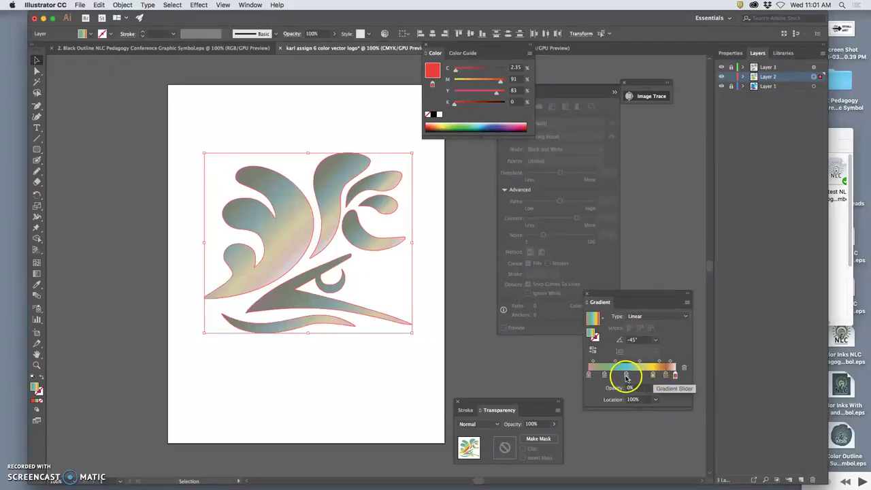
pyautogui.click(605, 376)
pyautogui.click(655, 390)
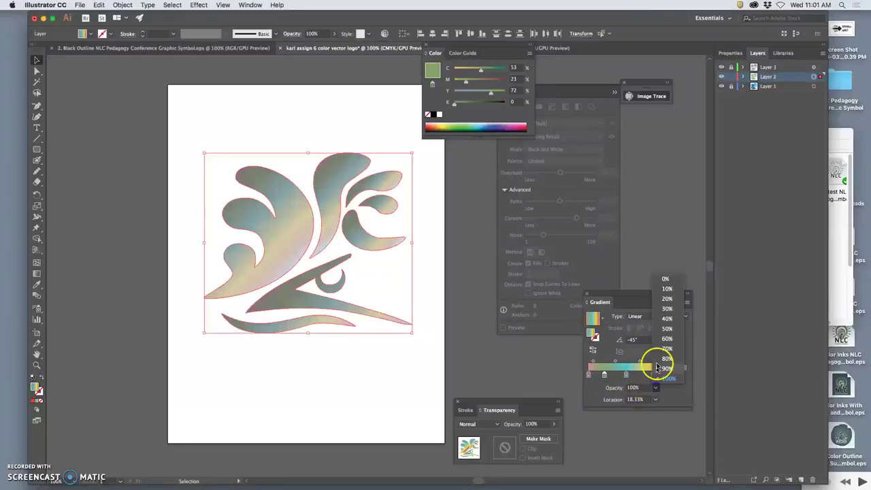
pyautogui.click(664, 313)
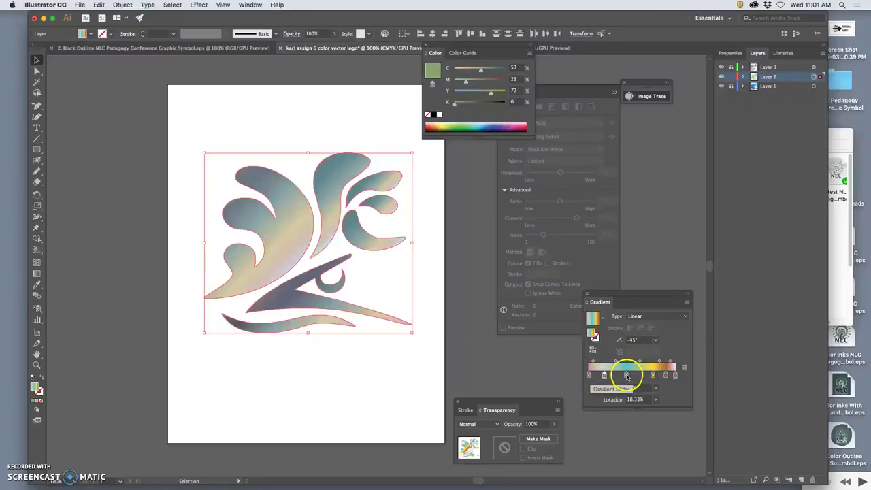
pyautogui.click(627, 376)
pyautogui.click(657, 389)
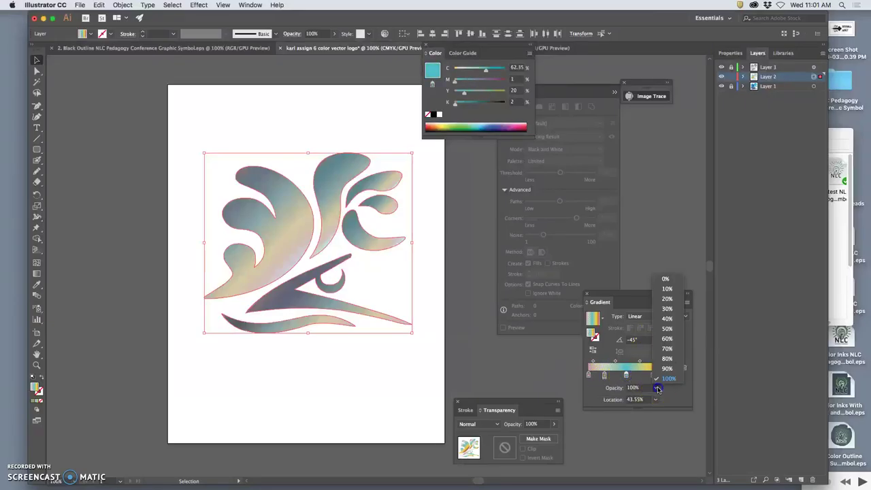
pyautogui.click(665, 330)
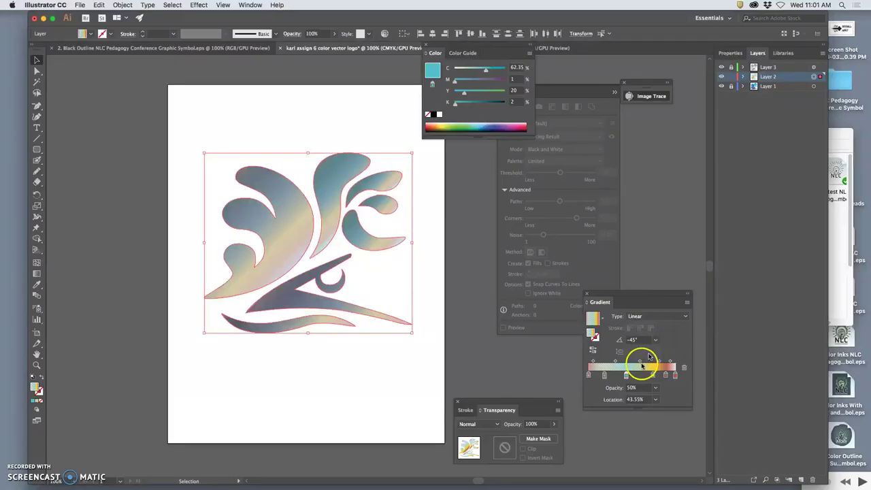
pyautogui.click(655, 388)
pyautogui.click(665, 349)
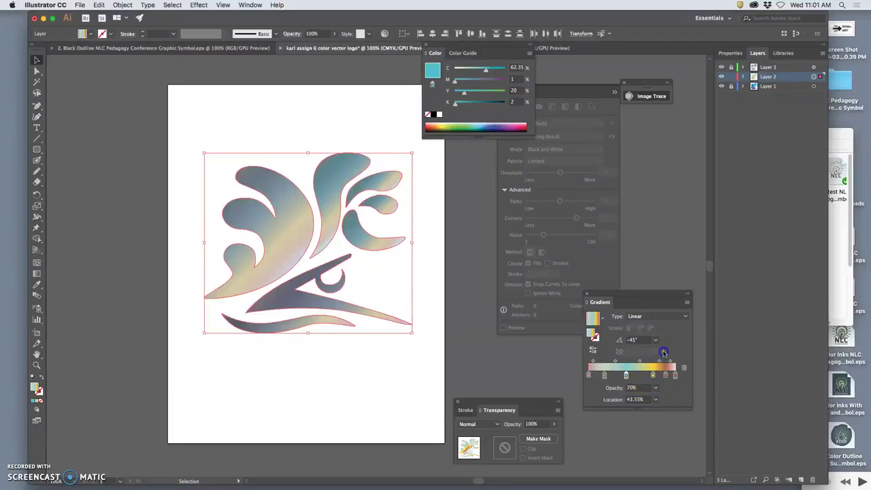
# Step: Raise green to 50%, set yellow to 70% and brown to 30% opacity, then deselect
pyautogui.click(604, 375)
pyautogui.click(655, 388)
pyautogui.click(665, 331)
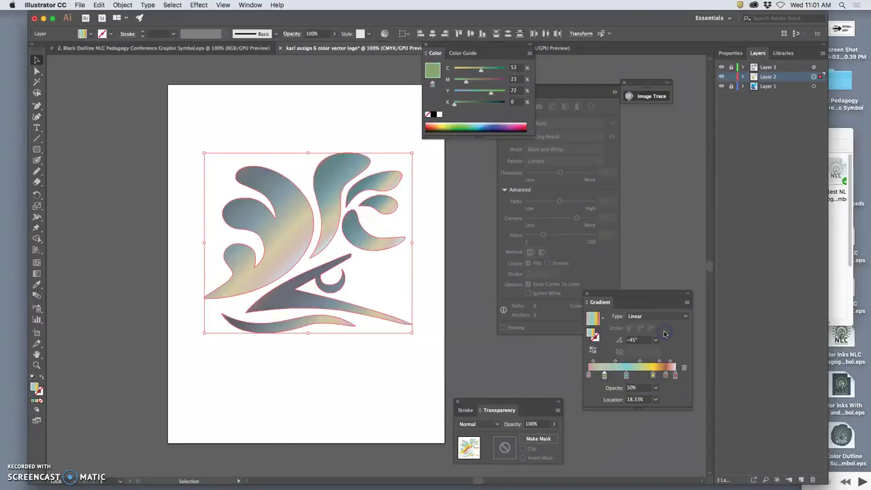
pyautogui.click(653, 376)
pyautogui.click(657, 390)
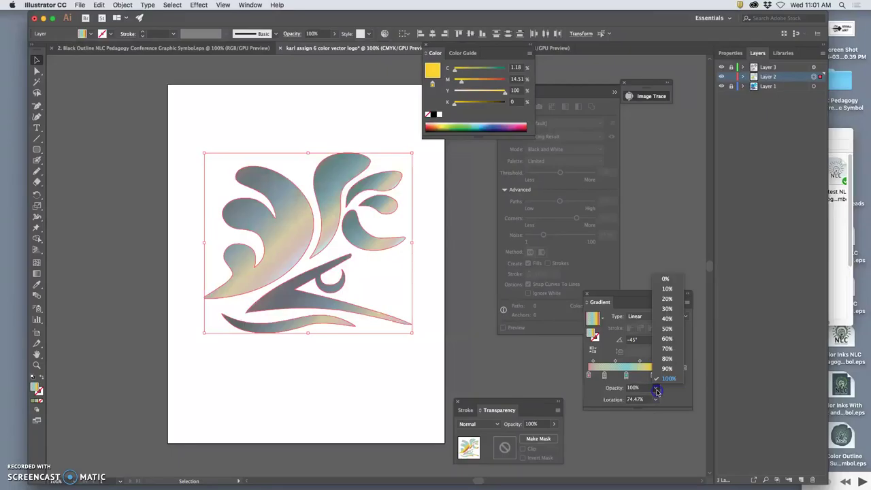
pyautogui.click(664, 354)
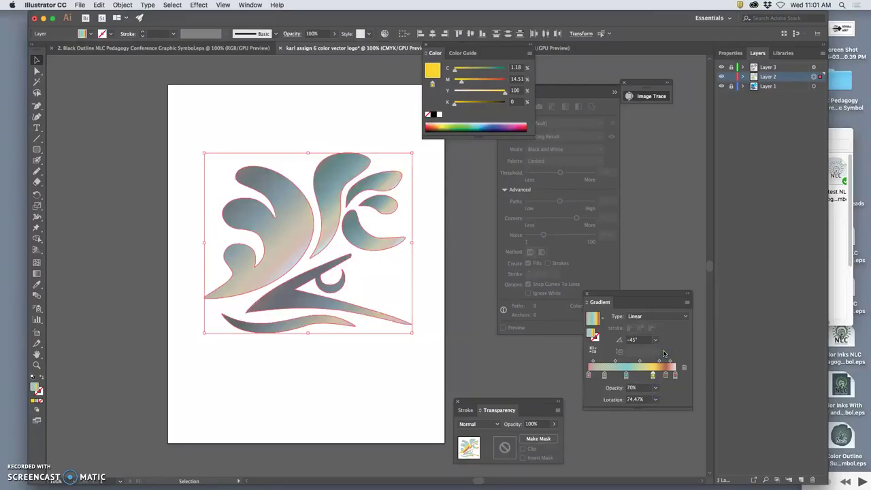
pyautogui.click(666, 376)
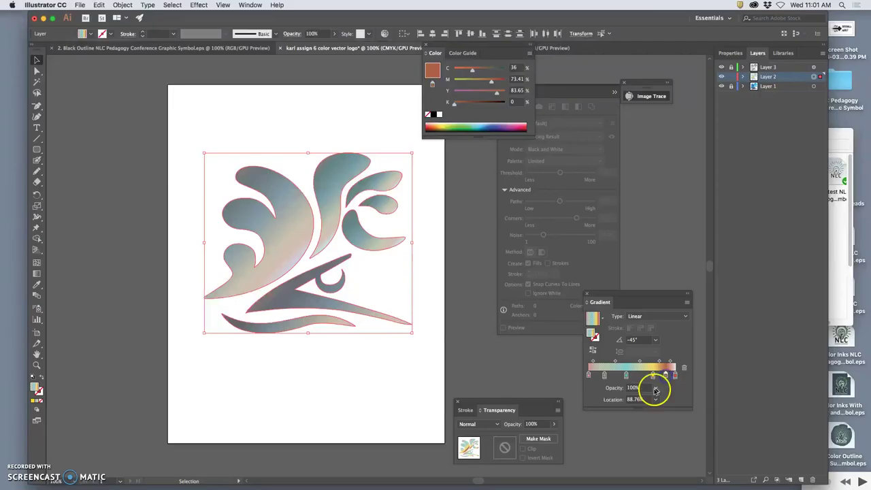
pyautogui.click(656, 390)
pyautogui.click(666, 310)
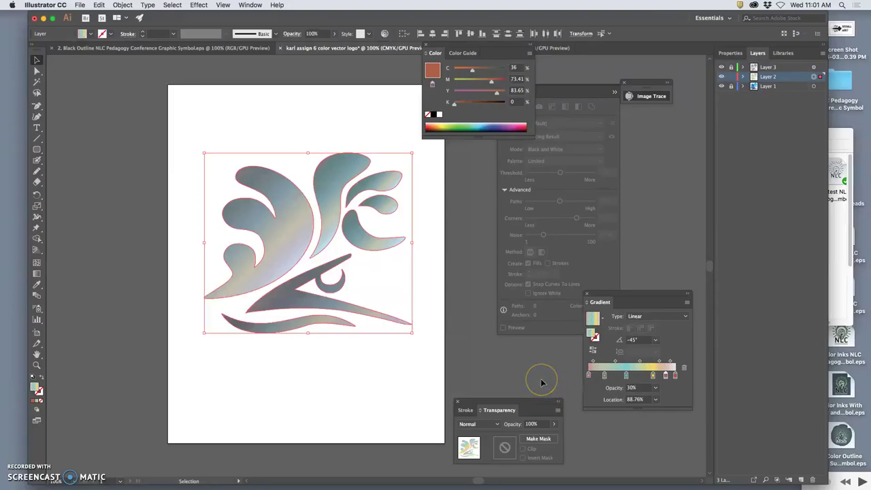
pyautogui.click(542, 382)
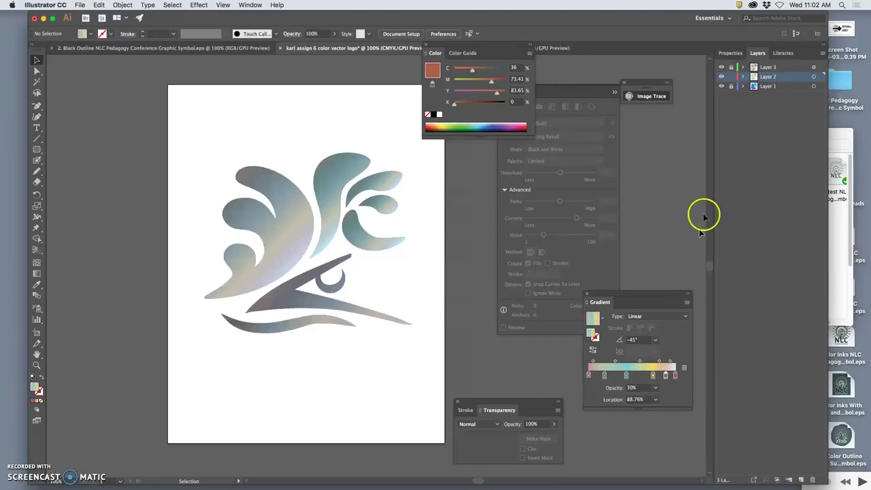
# Step: Hide Layers 1 and 3, zoom in on the gradient logo, then fit the artboard
pyautogui.click(722, 86)
pyautogui.click(722, 67)
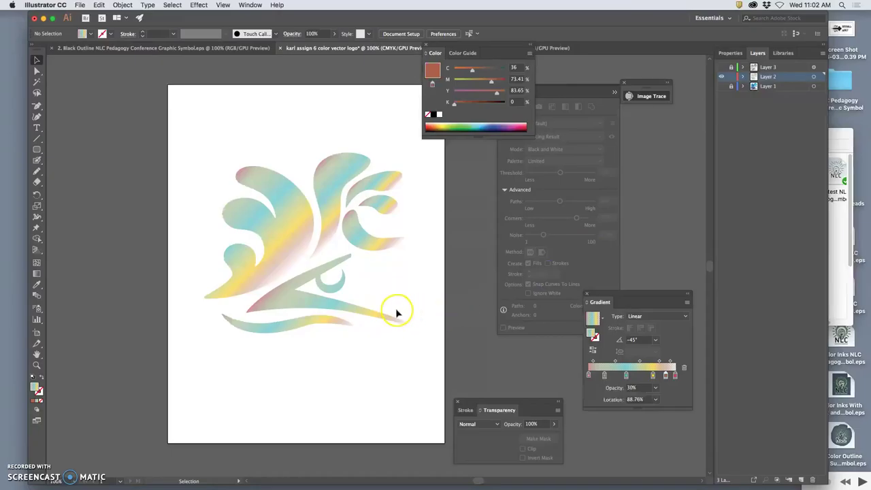
pyautogui.scroll(8, 397, 313)
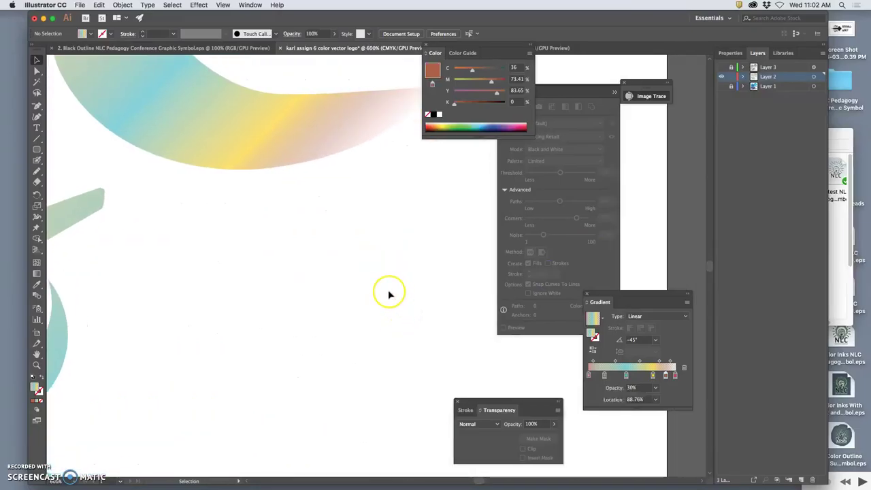
pyautogui.scroll(4, 389, 294)
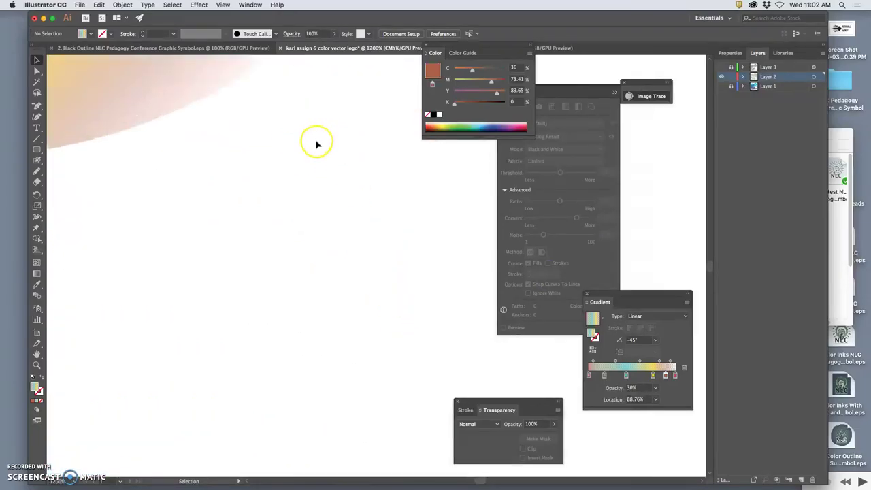
pyautogui.scroll(3, 317, 144)
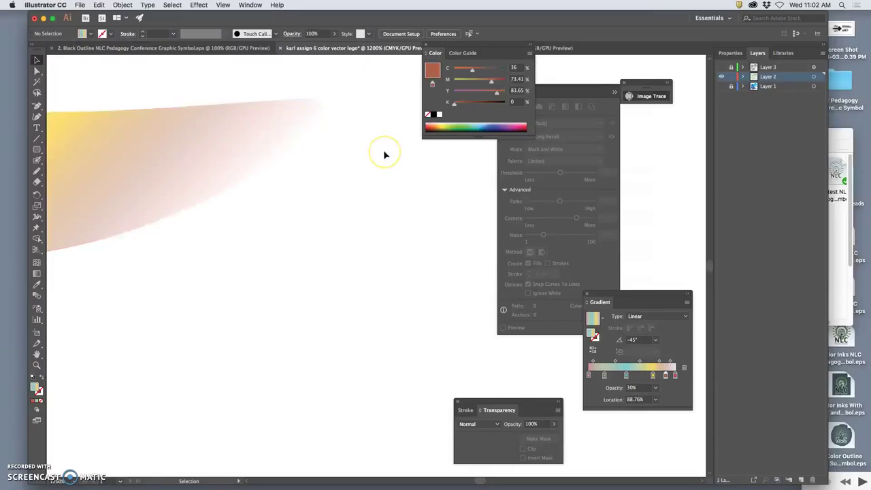
pyautogui.press('super+0')
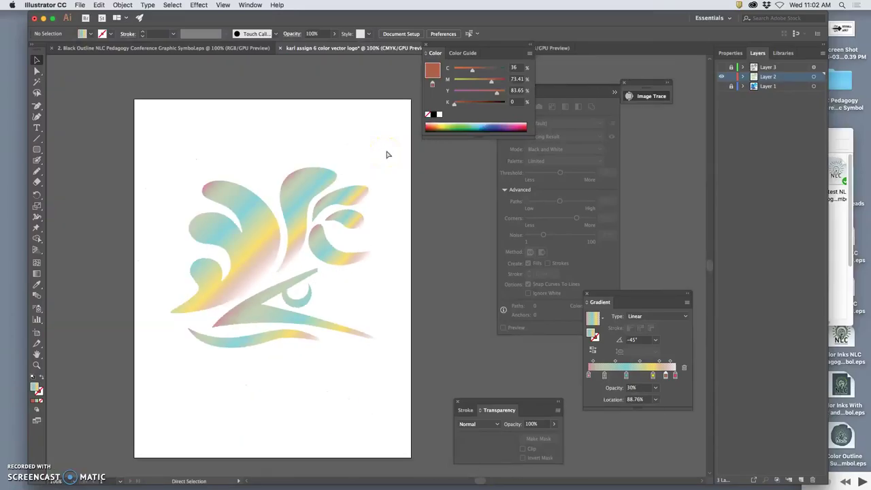
# Step: Drag the Layer 2 logo off the artboard to the left, then undo the move
pyautogui.click(814, 77)
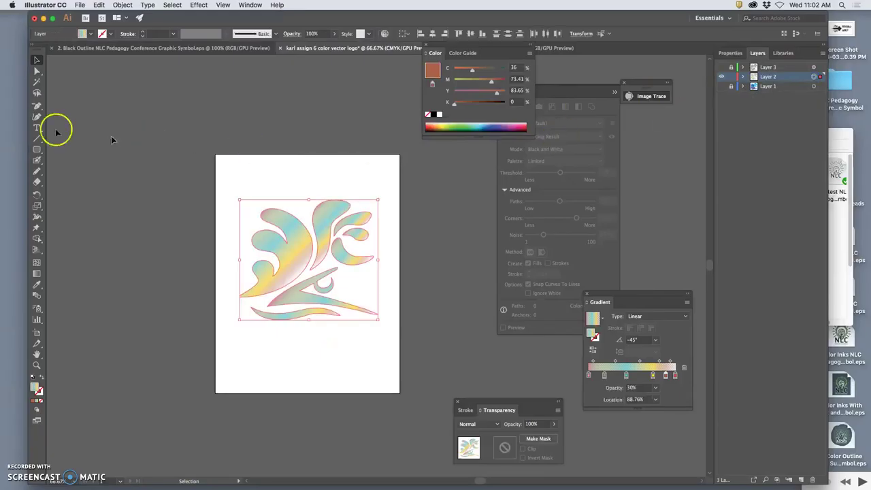
pyautogui.click(32, 63)
pyautogui.moveTo(264, 233); pyautogui.dragTo(82, 215)
pyautogui.hscroll(-2, 138, 335)
pyautogui.click(137, 335)
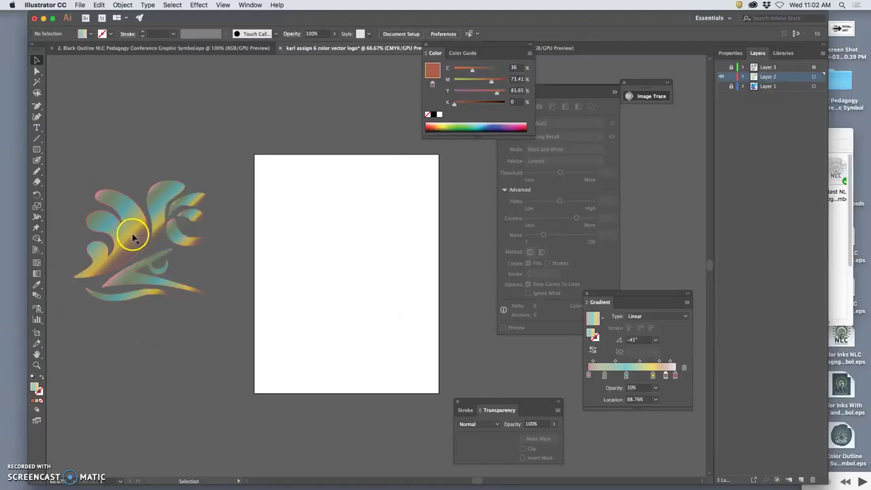
pyautogui.press('super+z')
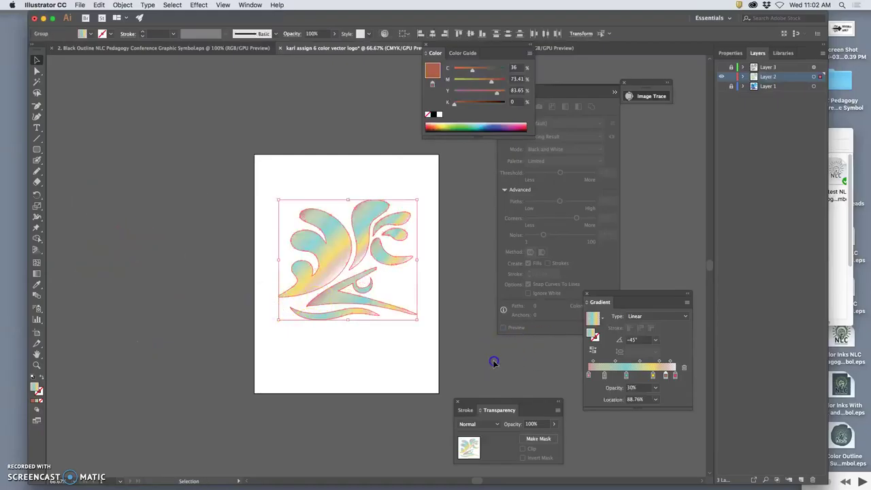
# Step: Set the yellow gradient stop's opacity to 40%
pyautogui.click(494, 363)
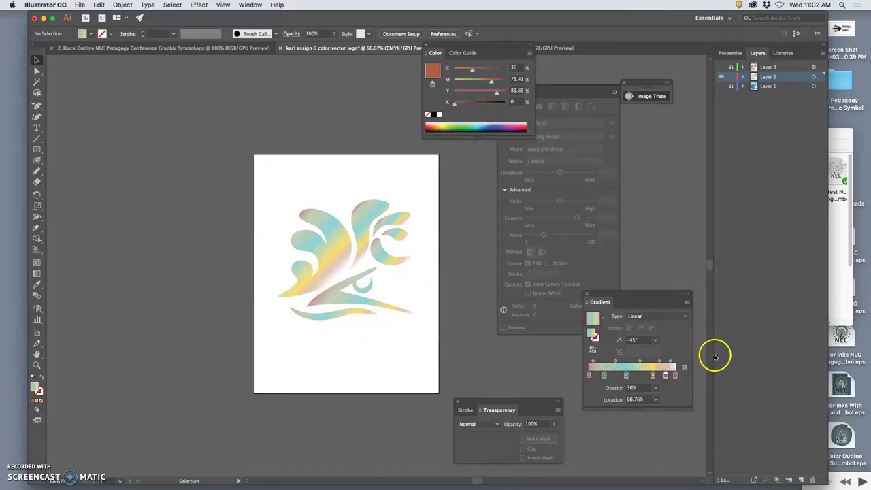
pyautogui.click(652, 375)
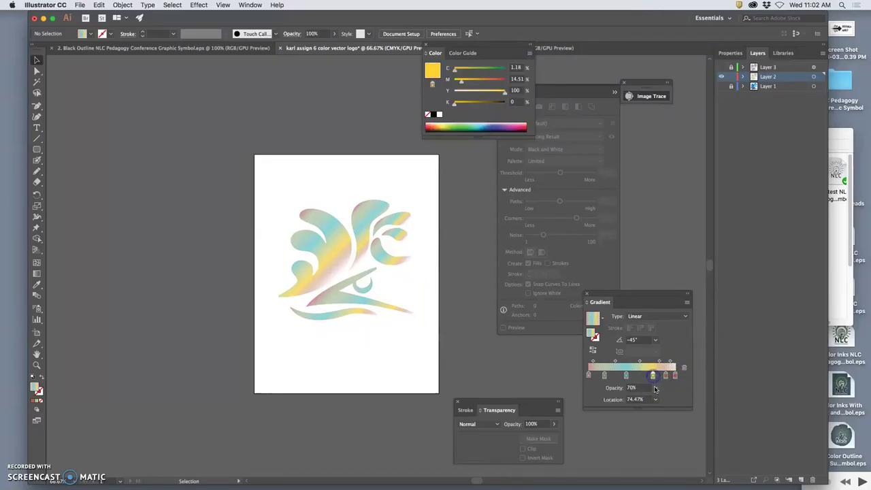
pyautogui.click(656, 389)
pyautogui.click(664, 319)
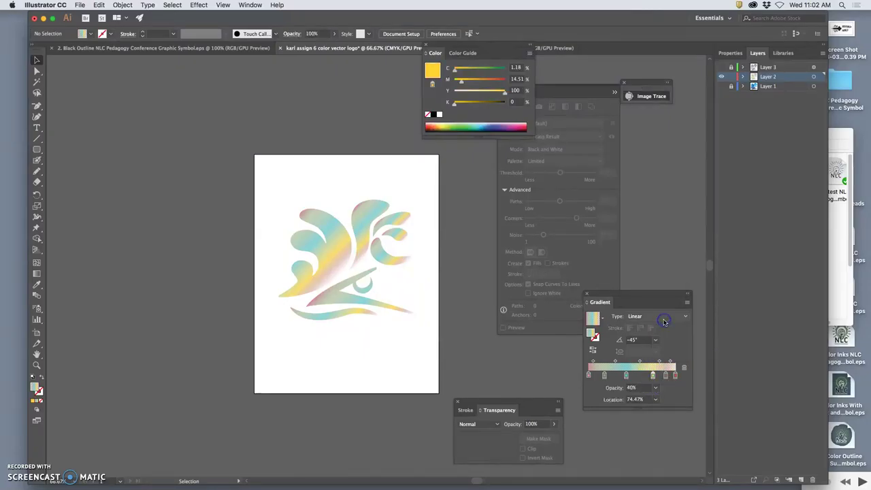
pyautogui.doubleClick(642, 376)
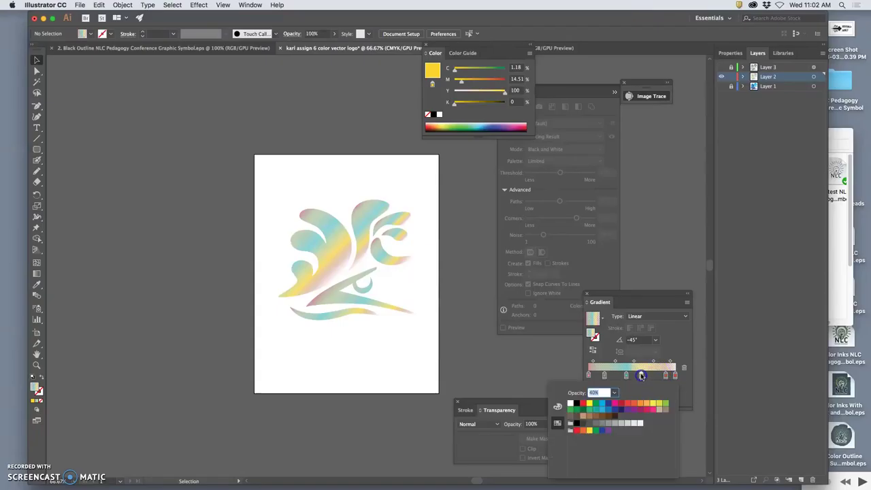
pyautogui.click(504, 94)
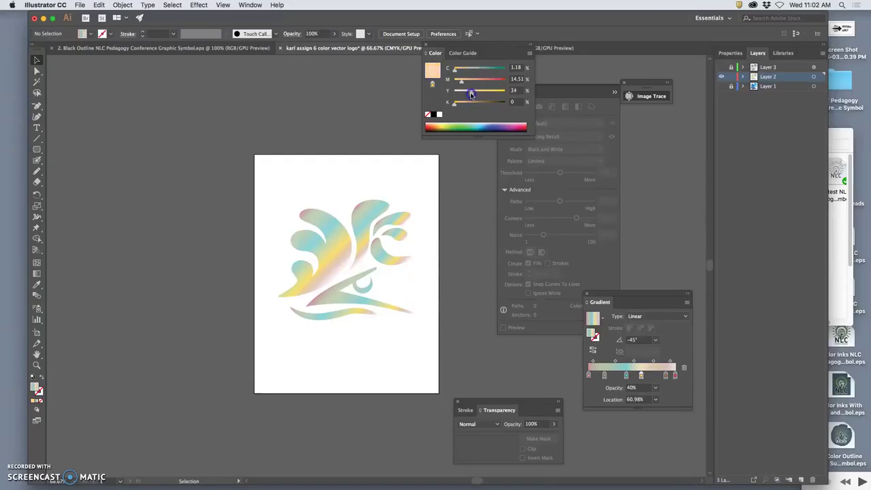
# Step: Turn the yellow stop pale peach, tone down the 72.81% stop, and move cyan to 33.43%
pyautogui.click(814, 77)
pyautogui.click(652, 376)
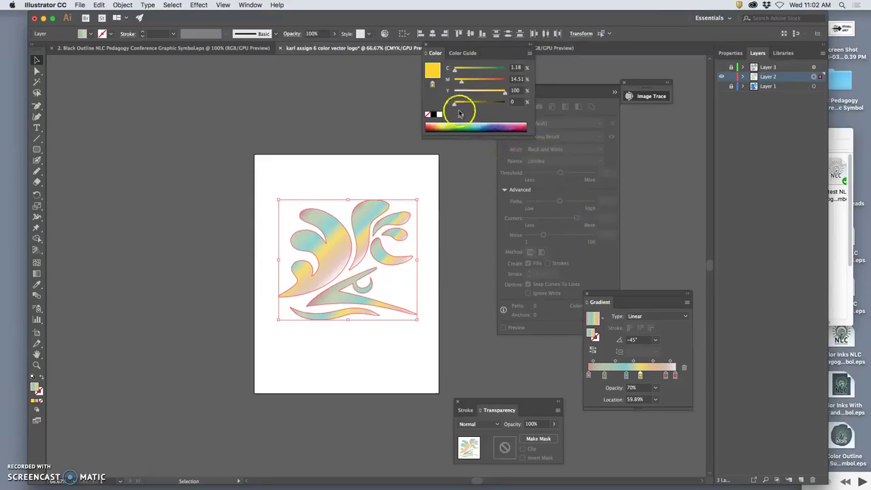
pyautogui.moveTo(467, 90); pyautogui.dragTo(474, 93)
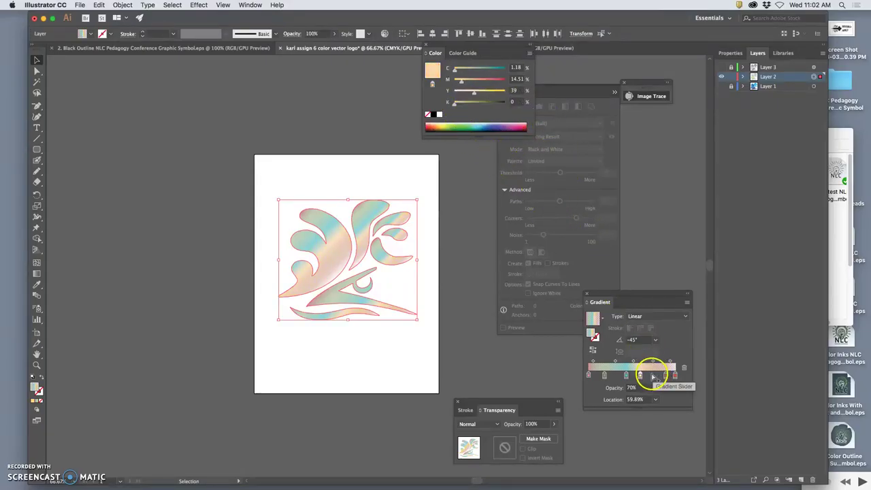
pyautogui.click(652, 376)
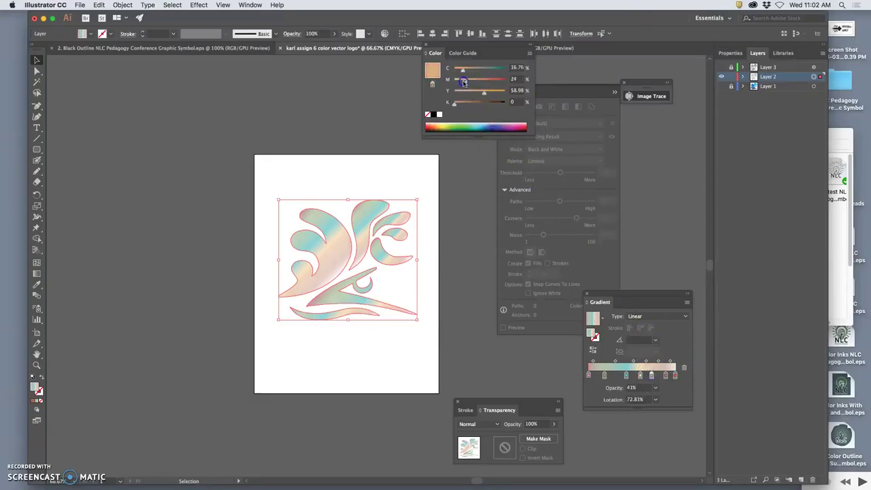
pyautogui.moveTo(460, 82); pyautogui.dragTo(482, 94)
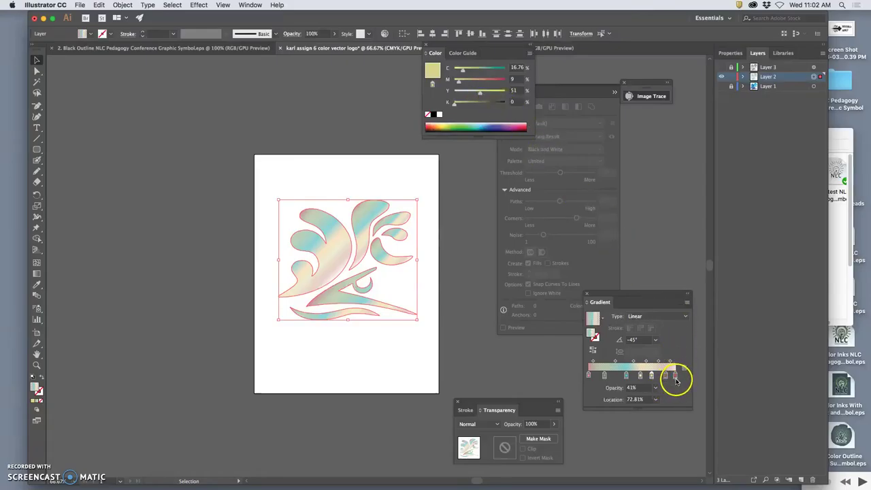
pyautogui.click(601, 375)
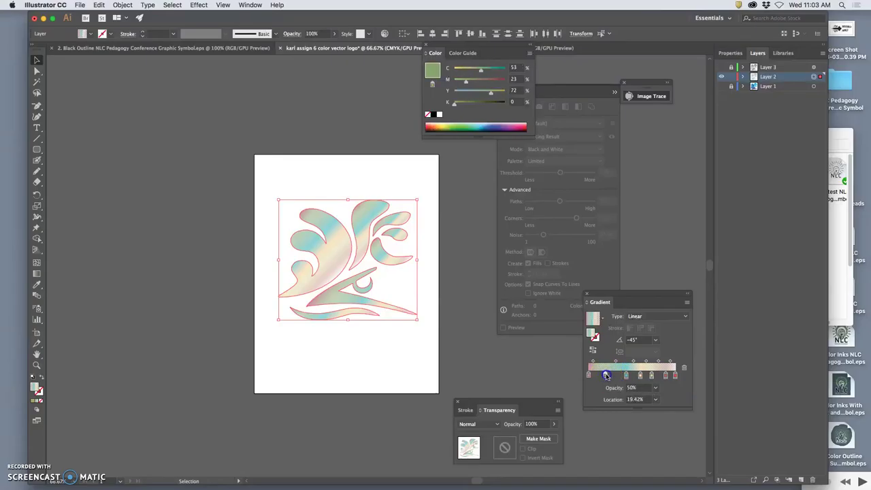
pyautogui.moveTo(627, 376); pyautogui.dragTo(619, 375)
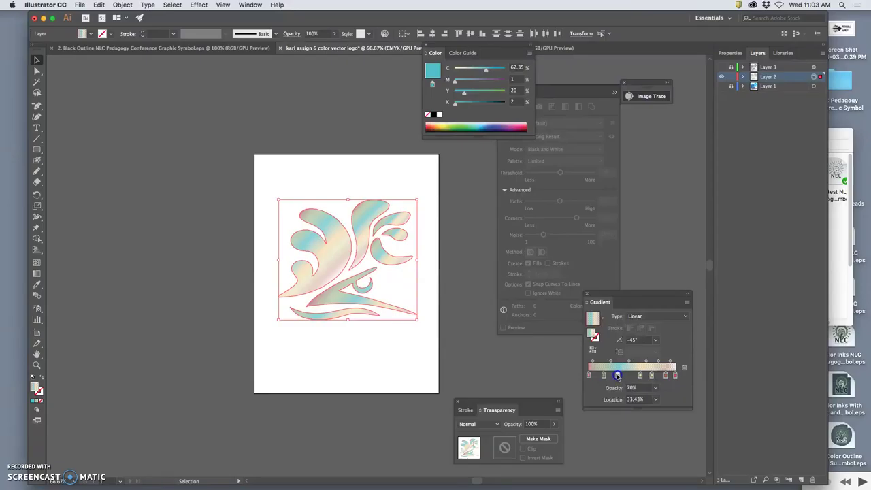
# Step: Set the leftmost pink gradient stop at 0% to 60% opacity
pyautogui.click(477, 270)
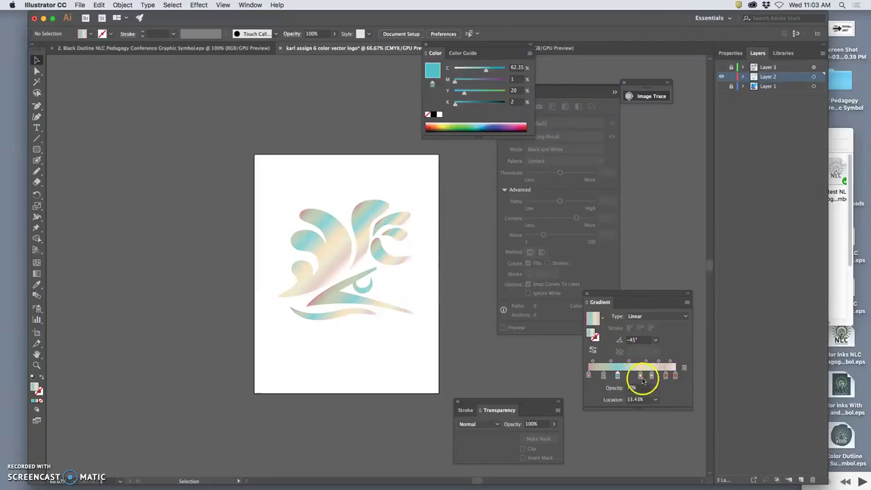
pyautogui.click(618, 376)
pyautogui.click(589, 374)
pyautogui.click(657, 388)
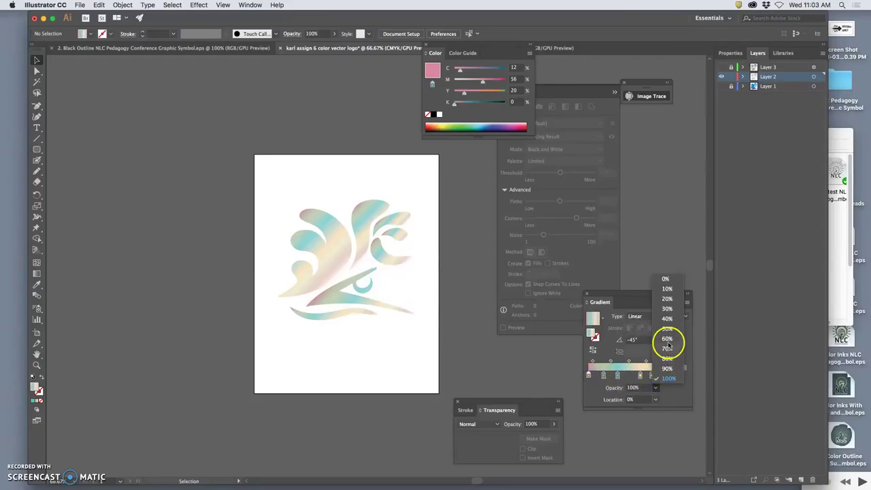
pyautogui.click(668, 338)
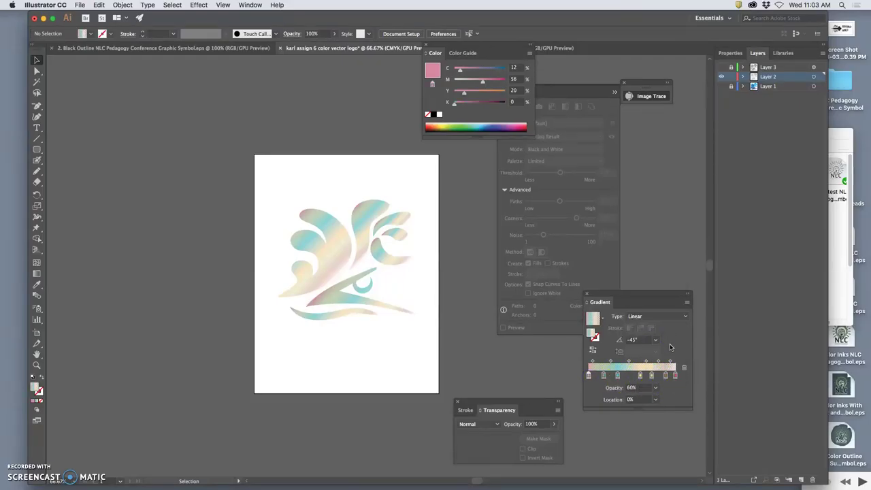
pyautogui.click(815, 77)
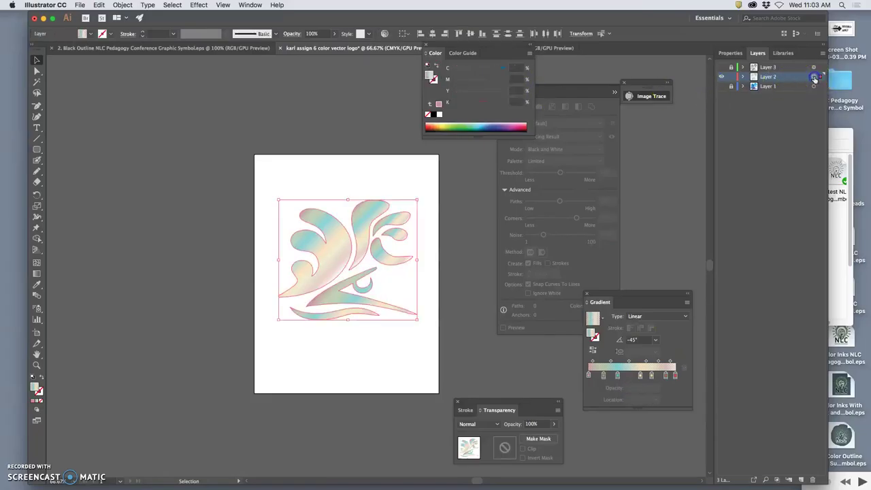
pyautogui.click(589, 374)
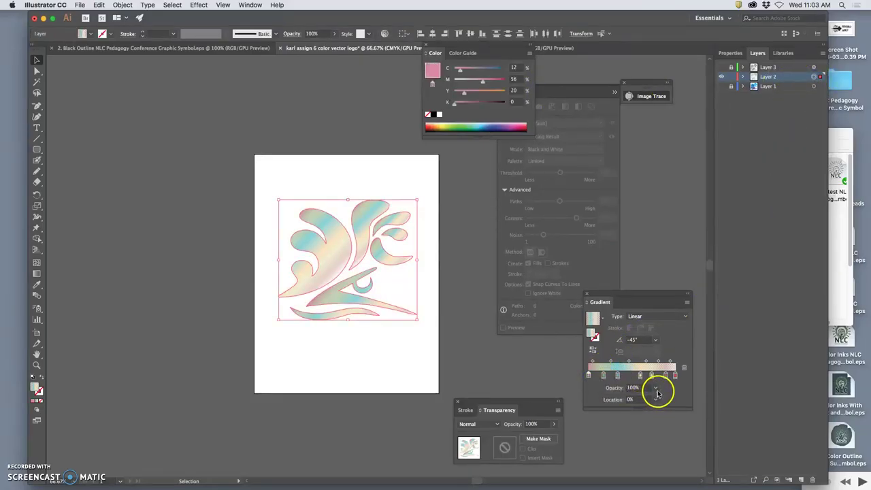
pyautogui.click(657, 389)
pyautogui.click(664, 339)
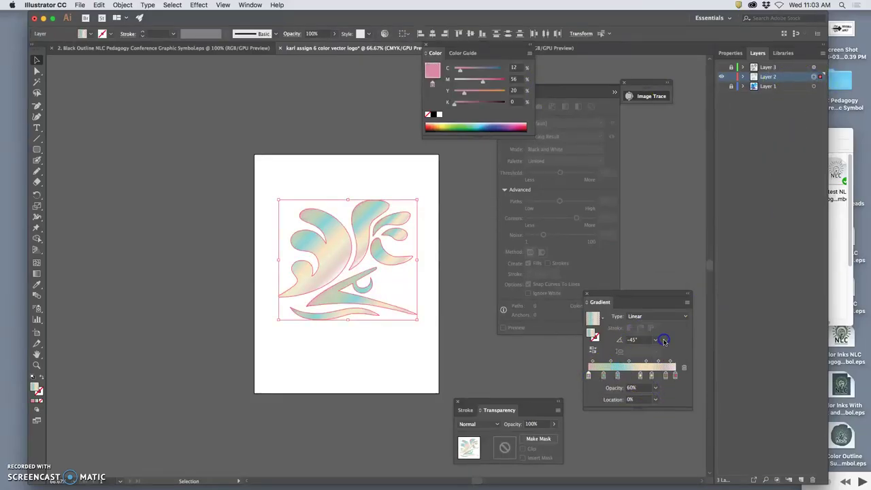
# Step: Review the green, peach, 73%, 88.76% and 100% stops, then deselect the logo
pyautogui.click(604, 375)
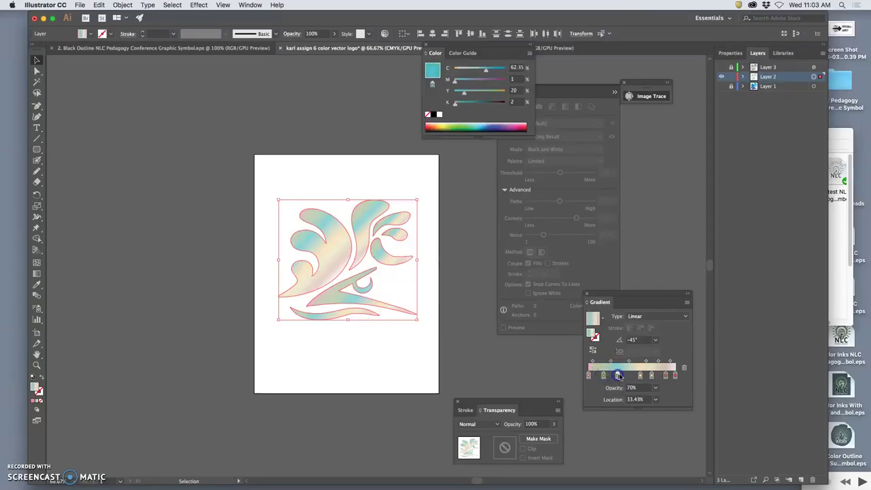
pyautogui.click(640, 375)
pyautogui.click(652, 376)
pyautogui.click(666, 376)
pyautogui.click(676, 376)
pyautogui.click(673, 430)
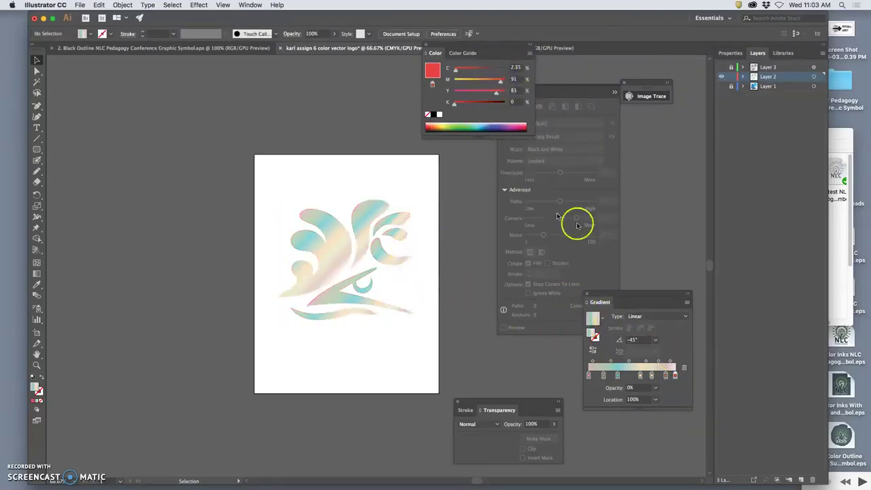
# Step: Show Layers 1 and 3 again and lock Layer 2
pyautogui.click(724, 83)
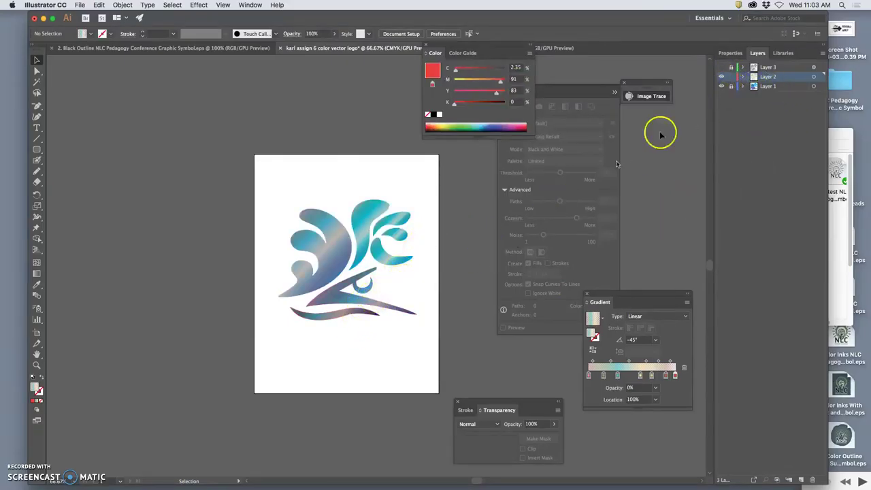
pyautogui.click(721, 68)
pyautogui.click(732, 77)
# Step: Set Layer 3's grey overlay artwork to 29% opacity and deselect it
pyautogui.click(814, 66)
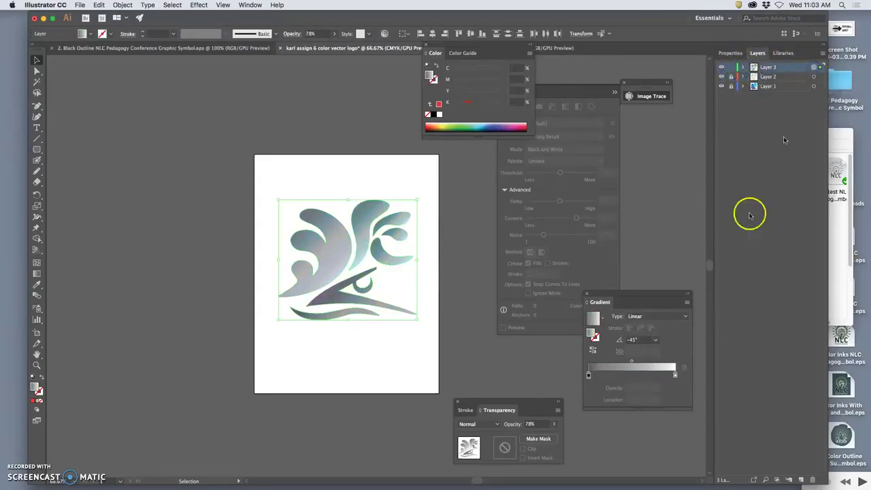
pyautogui.click(554, 424)
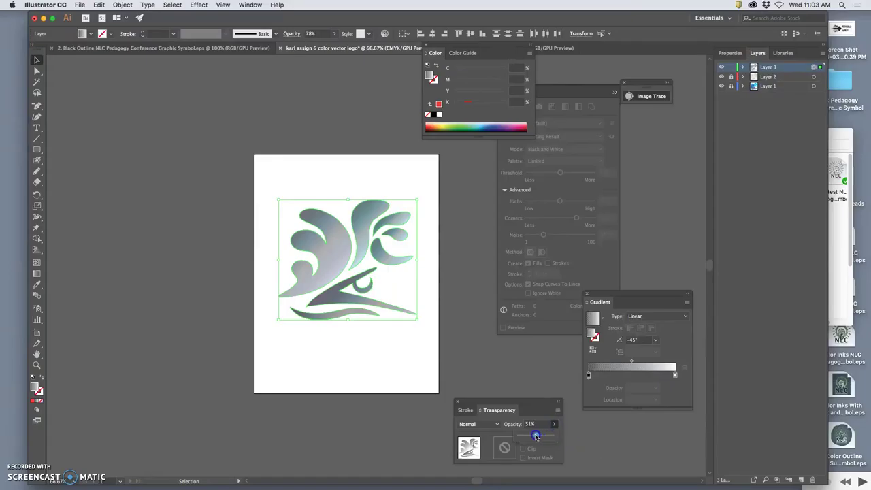
pyautogui.moveTo(536, 436); pyautogui.dragTo(526, 436)
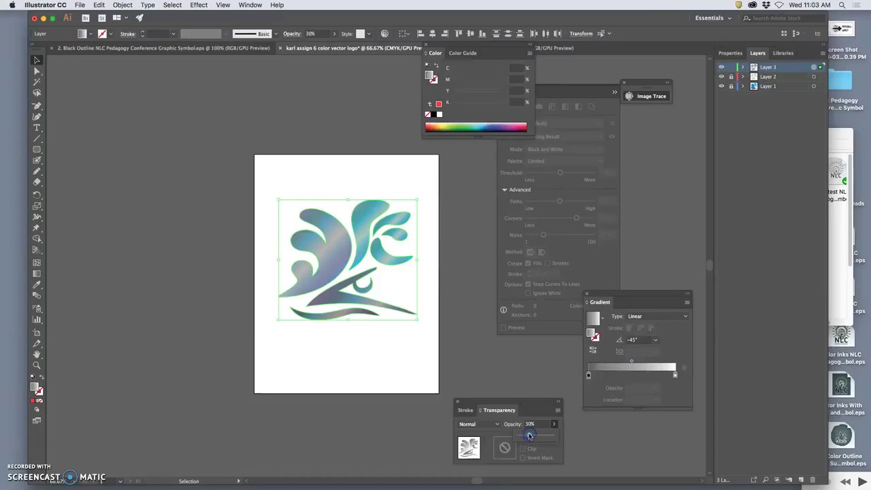
pyautogui.click(500, 358)
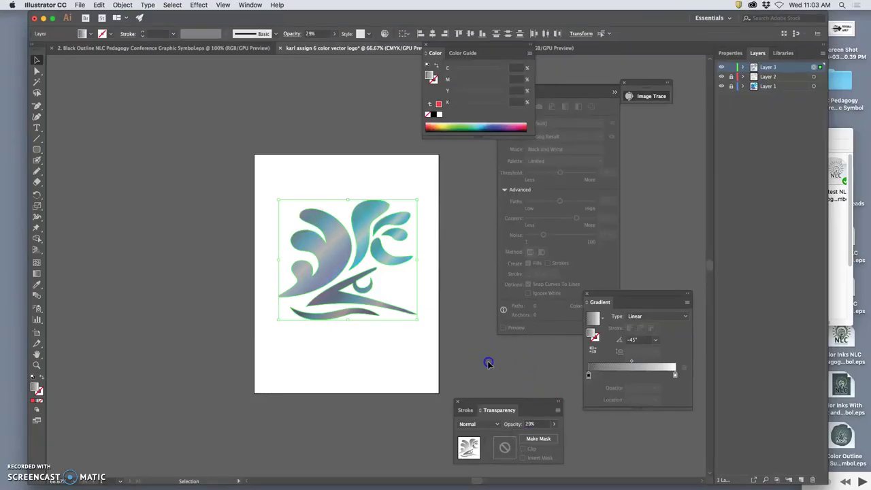
pyautogui.click(422, 286)
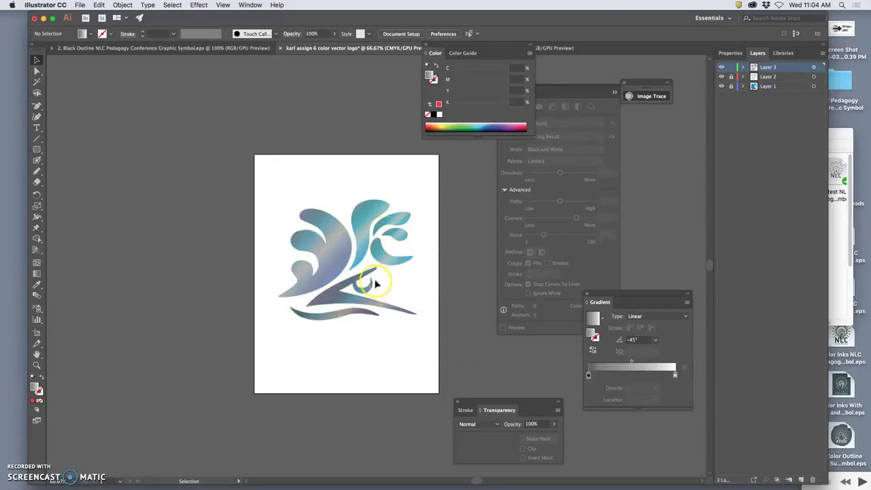
# Step: Lock Layer 3 and give Layer 1's artwork a web-safe white FFFFFF stroke
pyautogui.click(732, 68)
pyautogui.click(764, 86)
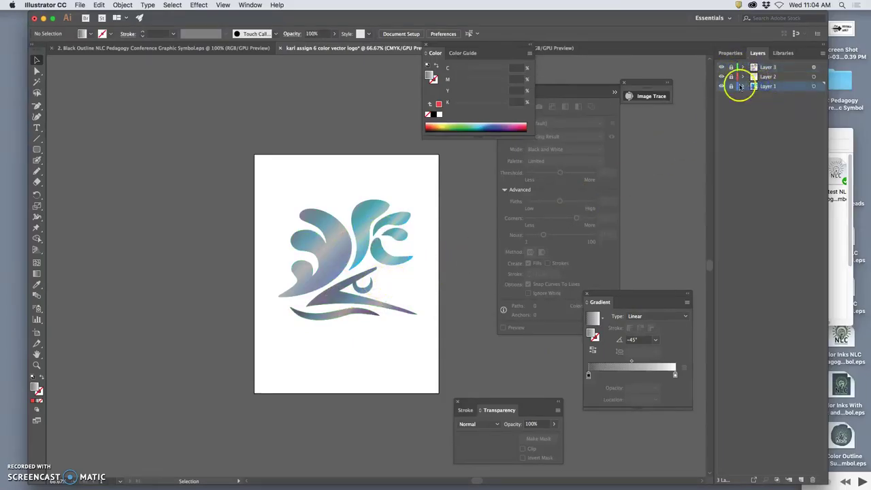
pyautogui.click(814, 86)
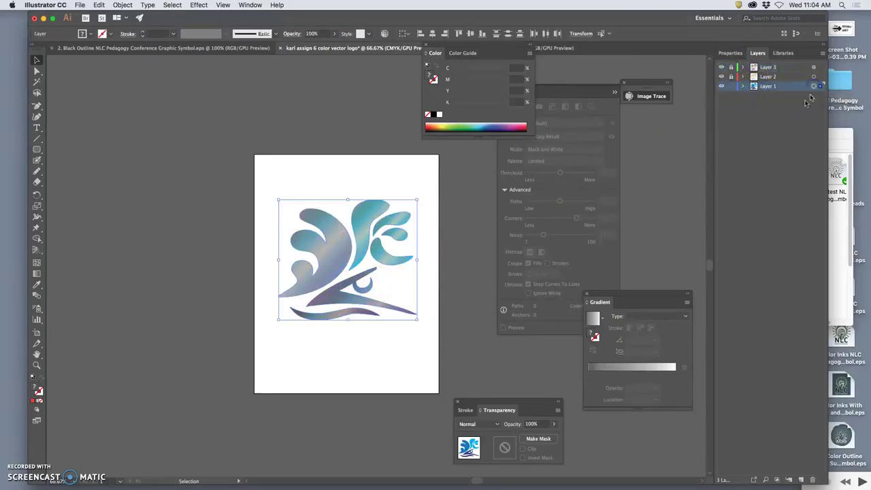
pyautogui.doubleClick(39, 393)
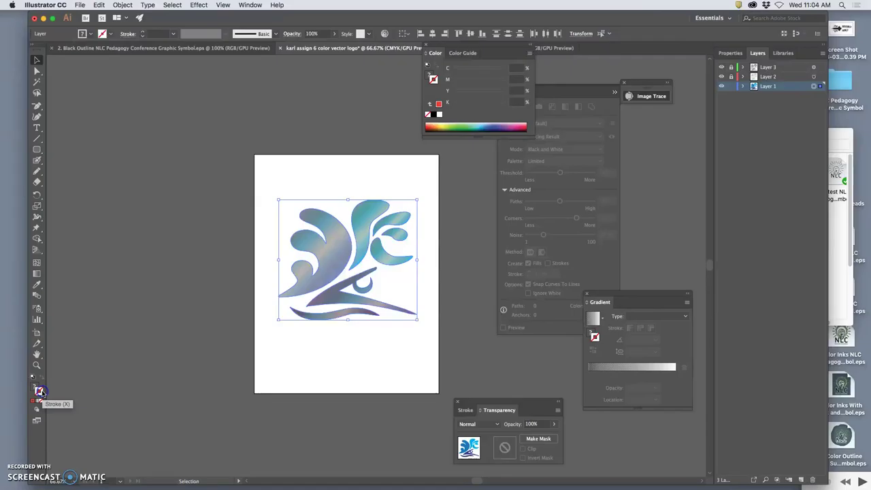
pyautogui.click(509, 364)
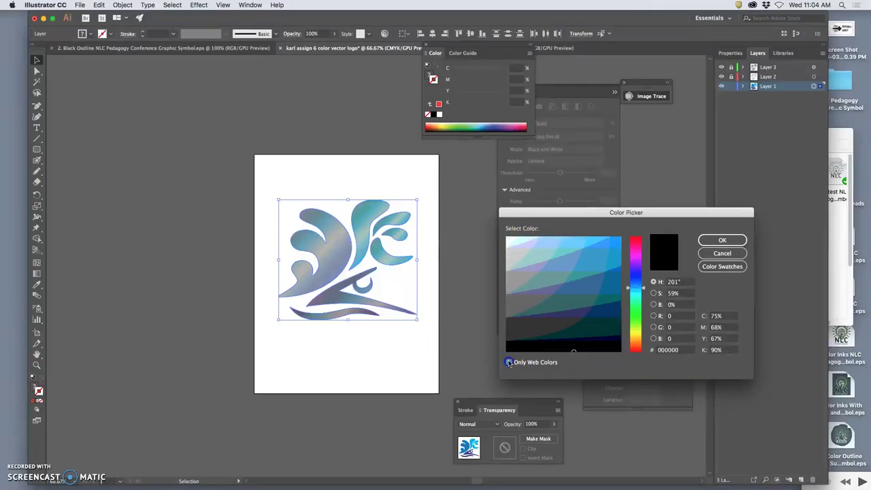
pyautogui.click(507, 239)
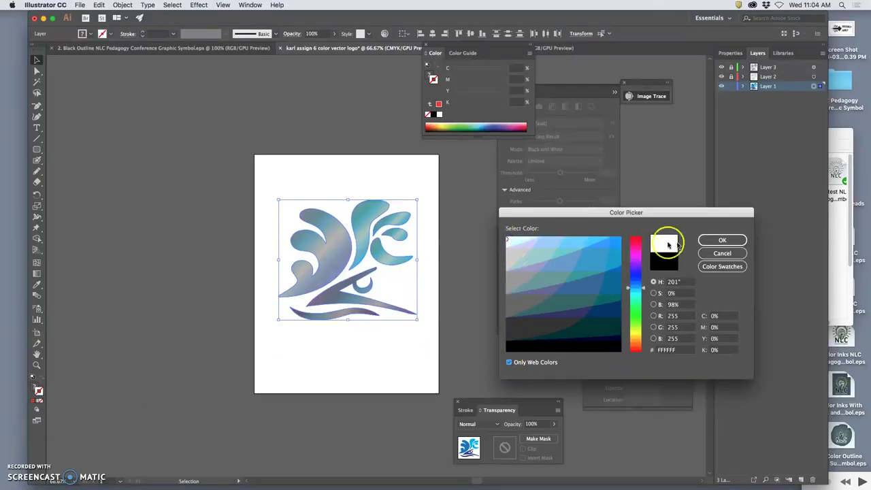
pyautogui.click(712, 240)
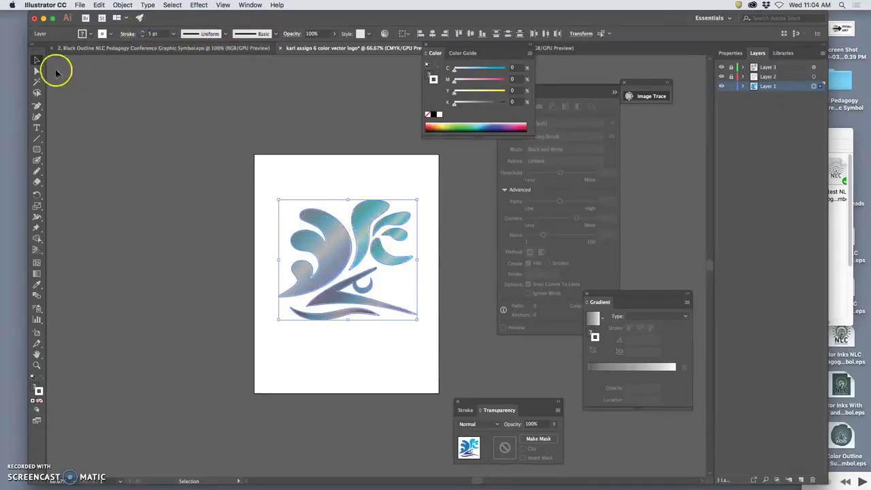
# Step: Move the stacked logo off the artboard onto the gray pasteboard on the left
pyautogui.moveTo(329, 247); pyautogui.dragTo(182, 308)
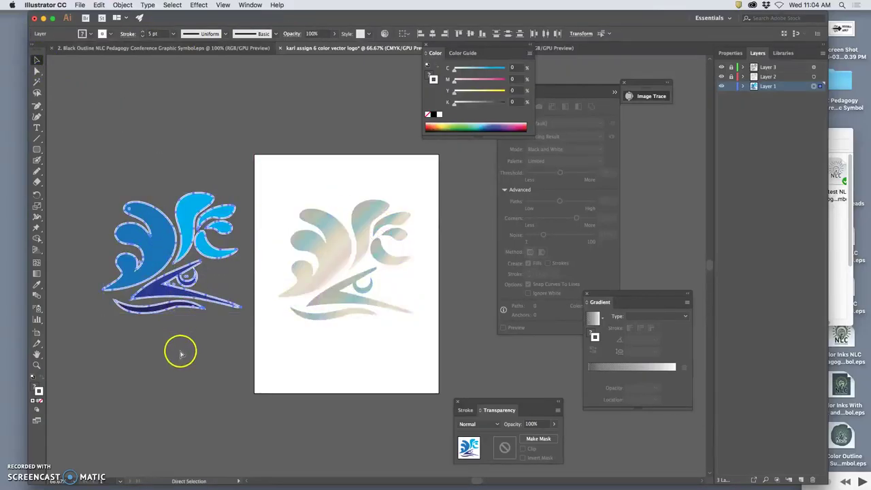
pyautogui.press('super+z')
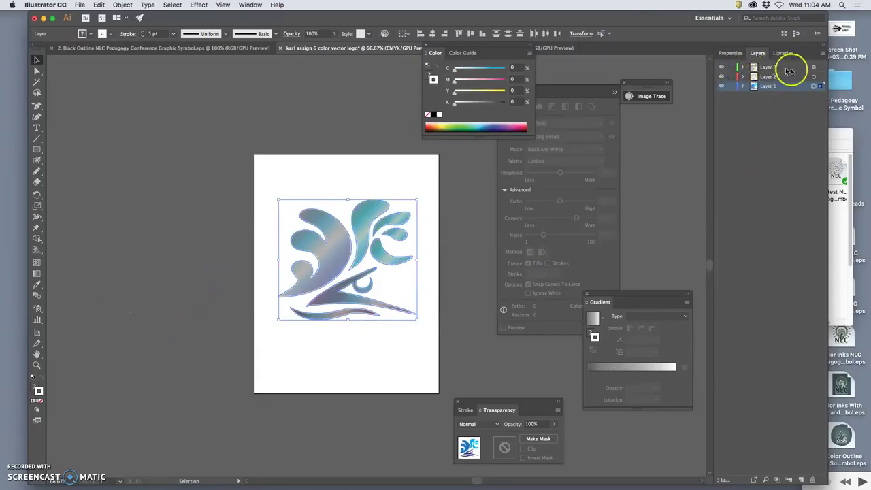
pyautogui.click(814, 67)
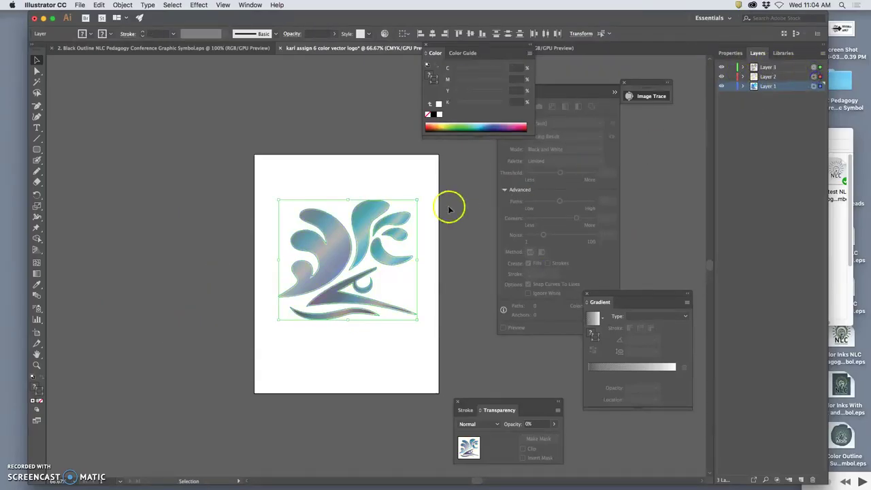
pyautogui.moveTo(341, 239); pyautogui.dragTo(163, 243)
# Step: Zoom in on the logo, lock Layer 3, and select Layer 1's artwork
pyautogui.click(171, 378)
pyautogui.press('super+equal')
pyautogui.press('super+equal')
pyautogui.press('super+equal')
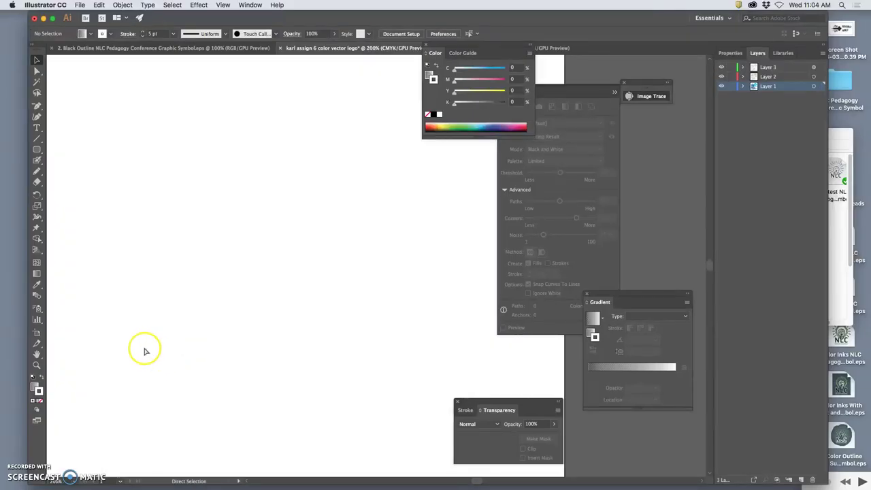
pyautogui.hscroll(-15, 139, 350)
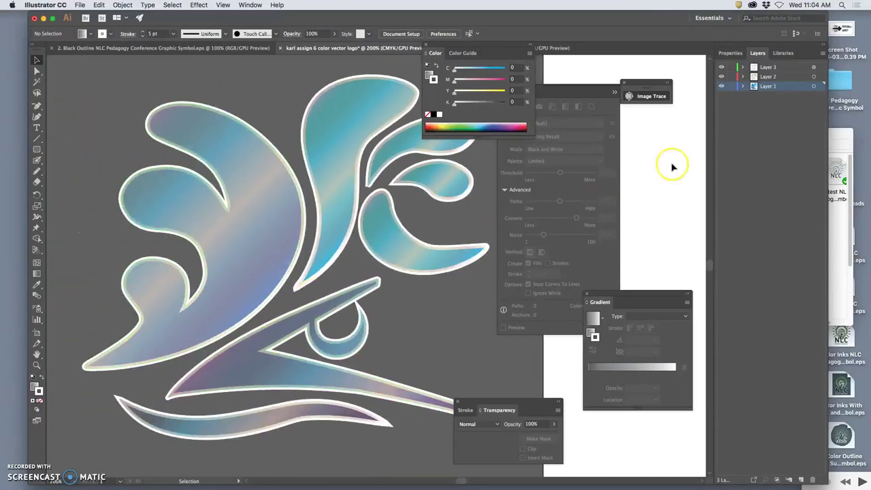
pyautogui.click(731, 67)
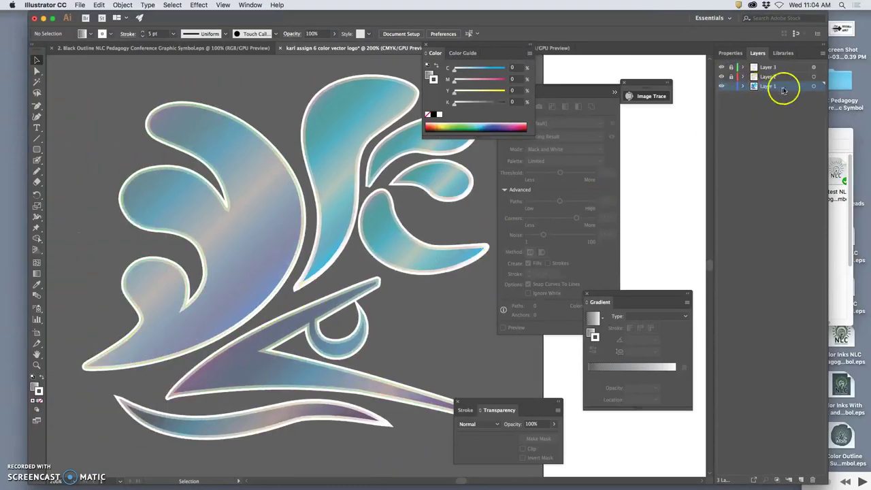
pyautogui.click(817, 86)
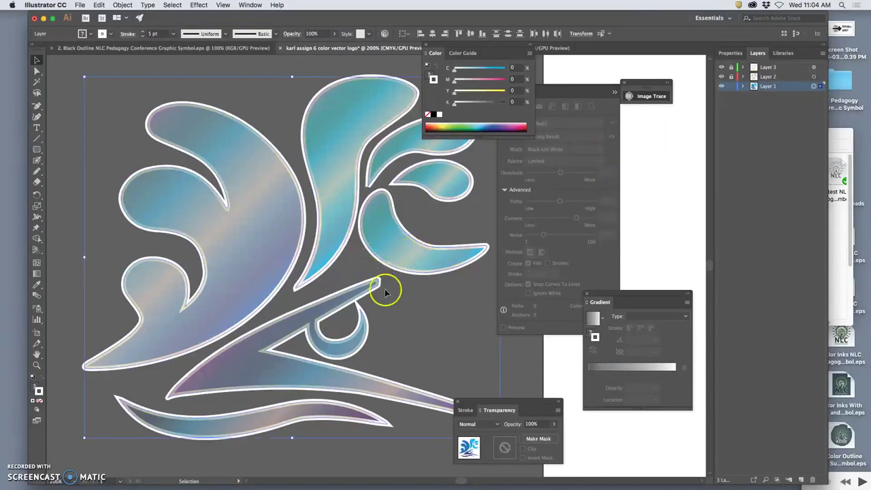
# Step: Inspect the 5 pt white outlines with nothing selected, then reselect Layer 1's artwork
pyautogui.hscroll(1, 391, 306)
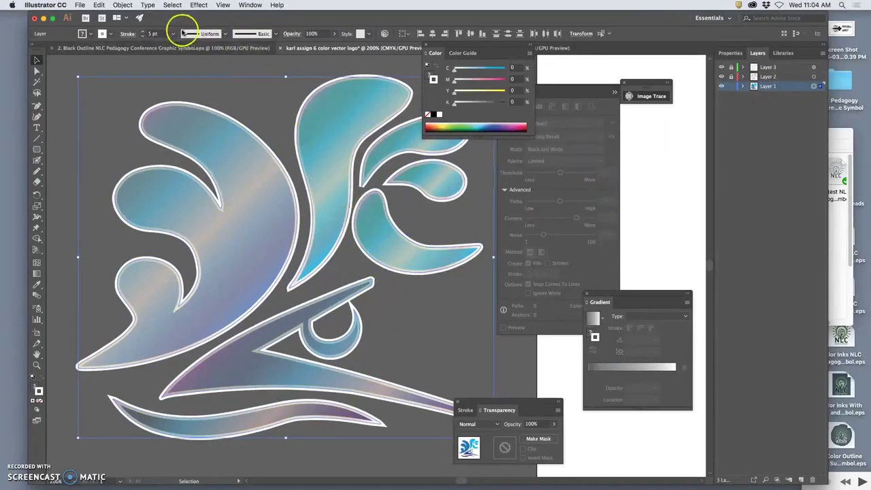
pyautogui.scroll(-2, 365, 267)
pyautogui.hscroll(2, 365, 267)
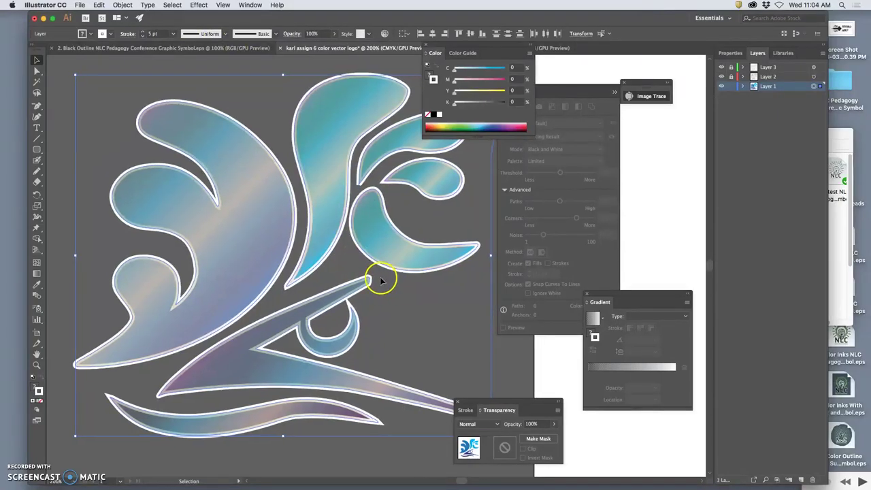
pyautogui.scroll(-1, 379, 280)
pyautogui.scroll(-1, 453, 354)
pyautogui.click(400, 425)
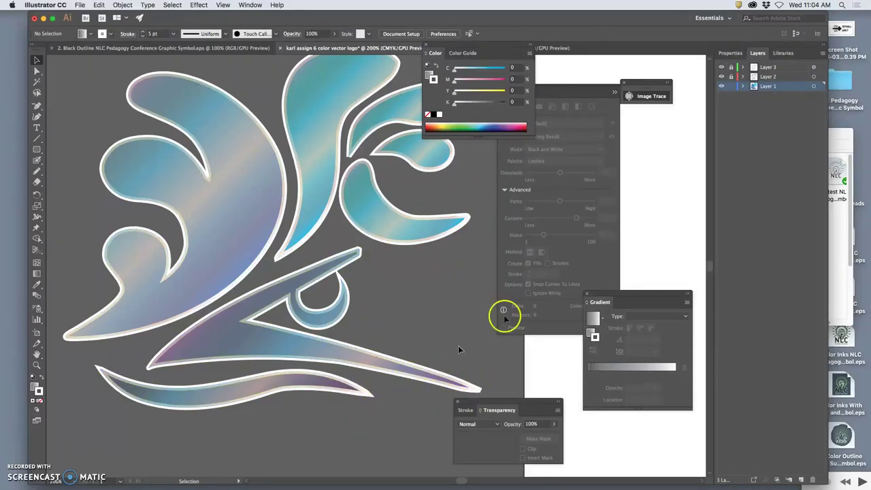
pyautogui.click(814, 86)
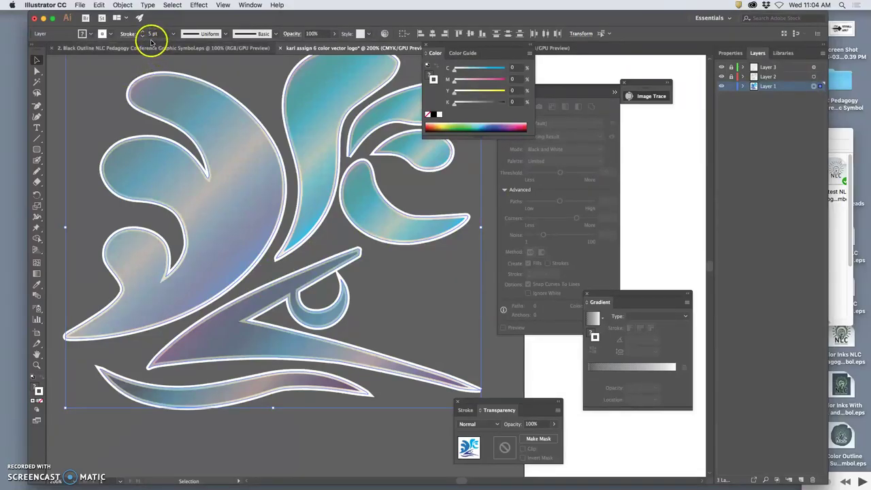
# Step: Give the white outlines a tapered width profile and the 5 pt. Oval brush
pyautogui.click(226, 34)
pyautogui.click(205, 77)
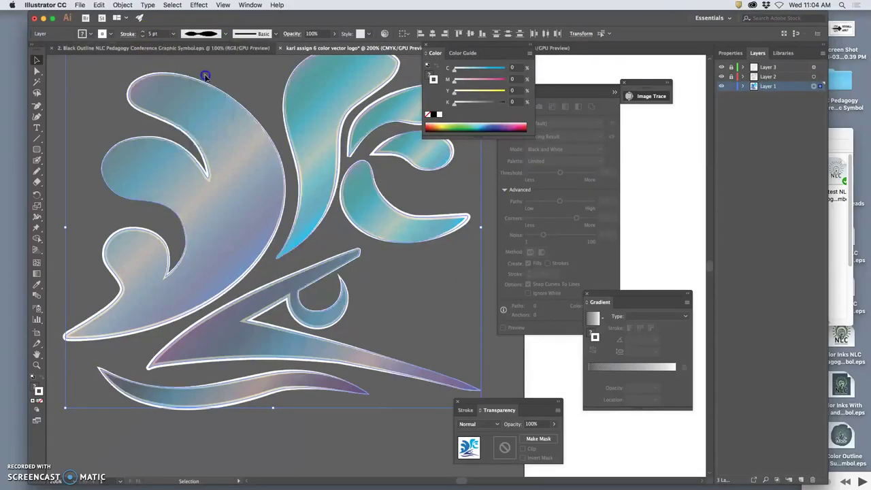
pyautogui.click(276, 34)
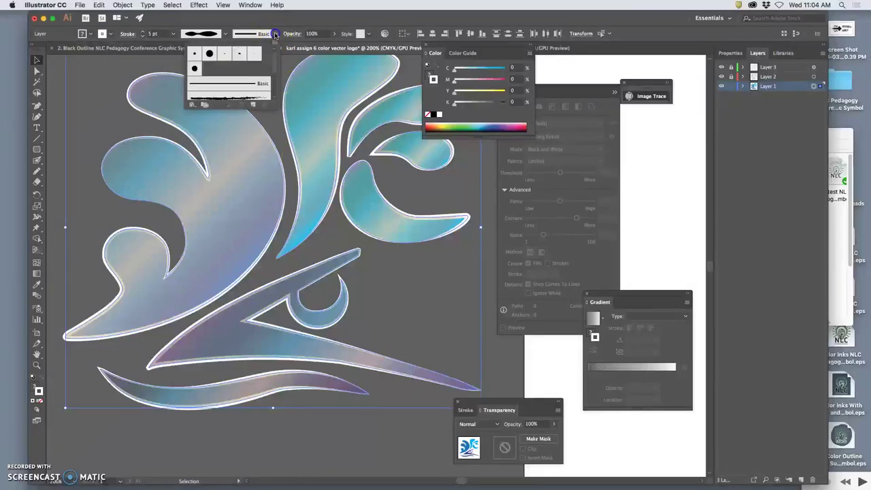
pyautogui.click(239, 54)
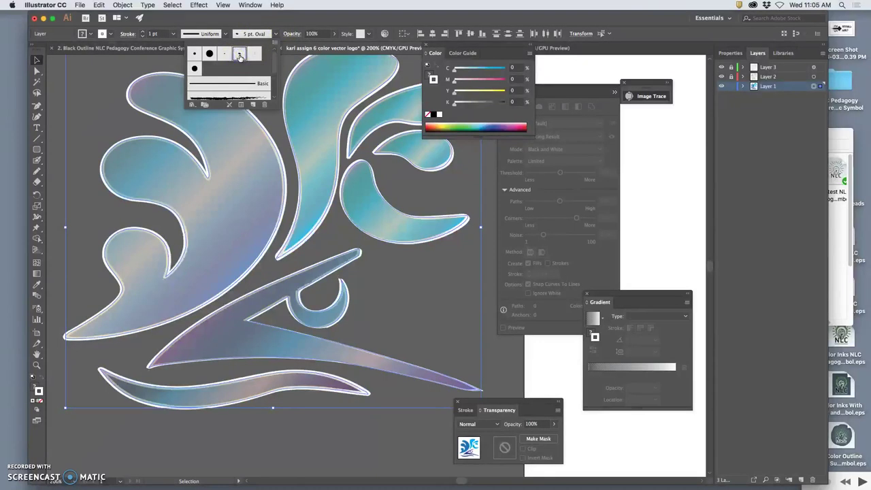
pyautogui.click(239, 56)
pyautogui.scroll(-3, 271, 61)
pyautogui.scroll(3, 271, 58)
# Step: Apply the 10 pt. Oval brush from the Artistic_Calligraphic library and deselect
pyautogui.click(208, 98)
pyautogui.click(193, 107)
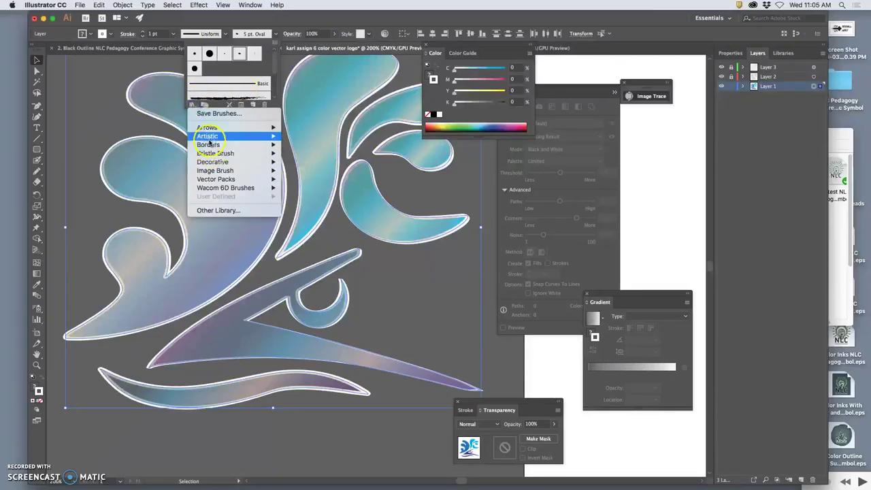
pyautogui.moveTo(225, 137)
pyautogui.click(306, 139)
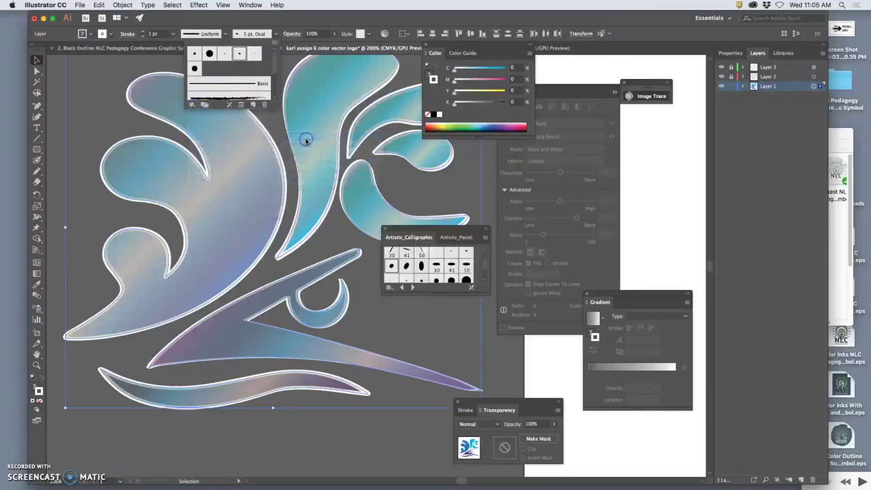
pyautogui.click(408, 267)
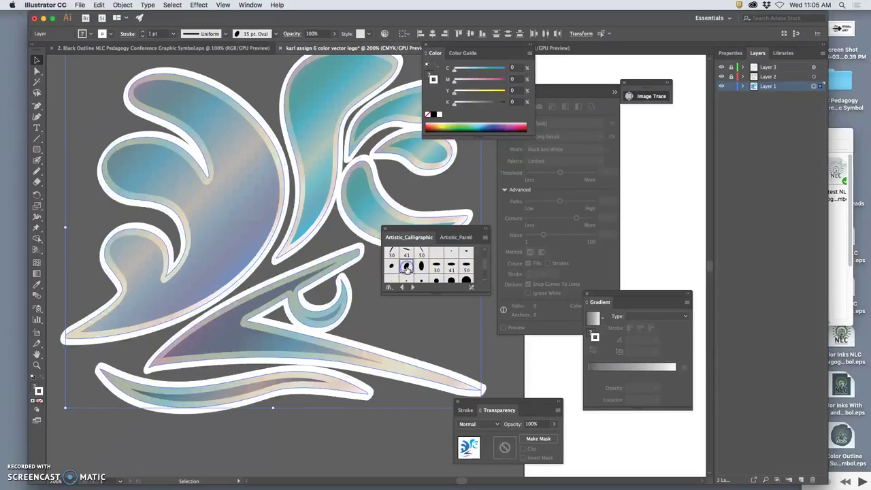
pyautogui.click(392, 267)
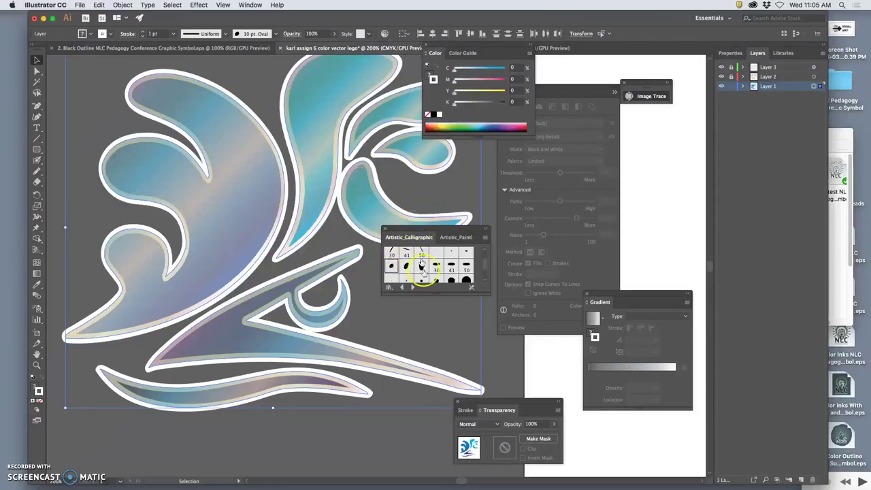
pyautogui.click(504, 361)
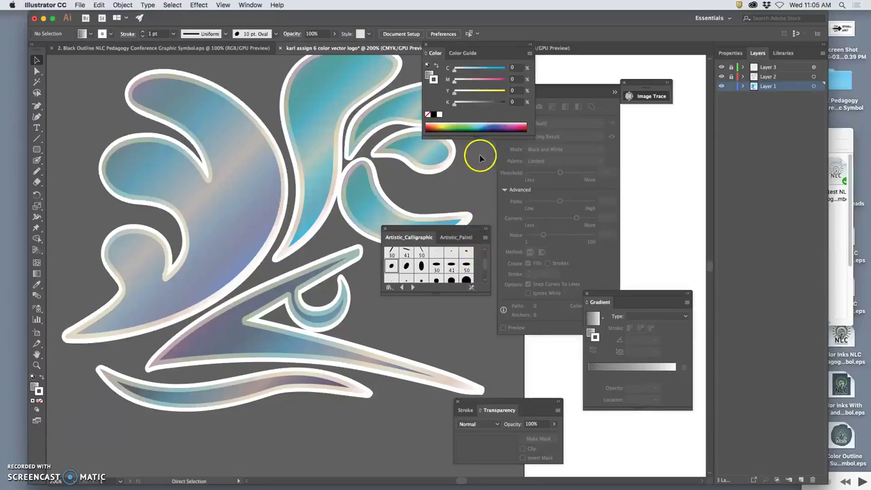
# Step: Convert the Layer 1 logo's white calligraphic strokes into filled outline shapes with Outline Stroke
pyautogui.press('super+minus')
pyautogui.hscroll(2, 443, 194)
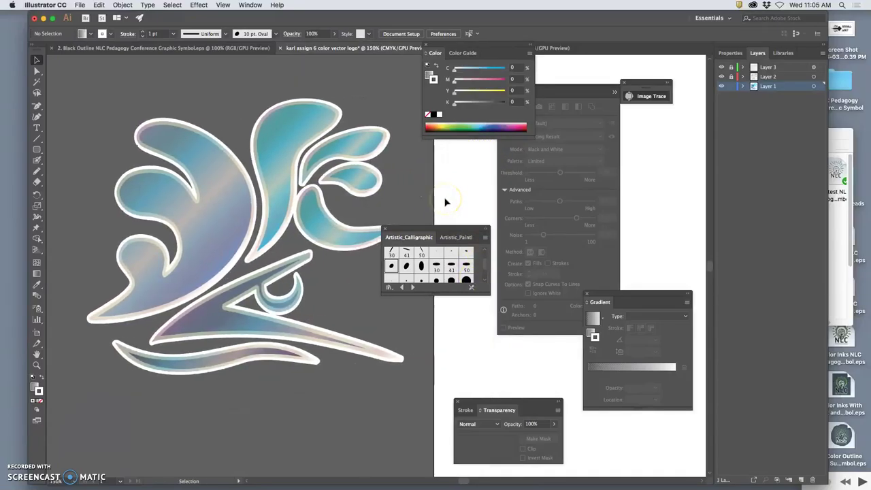
pyautogui.hscroll(2, 444, 197)
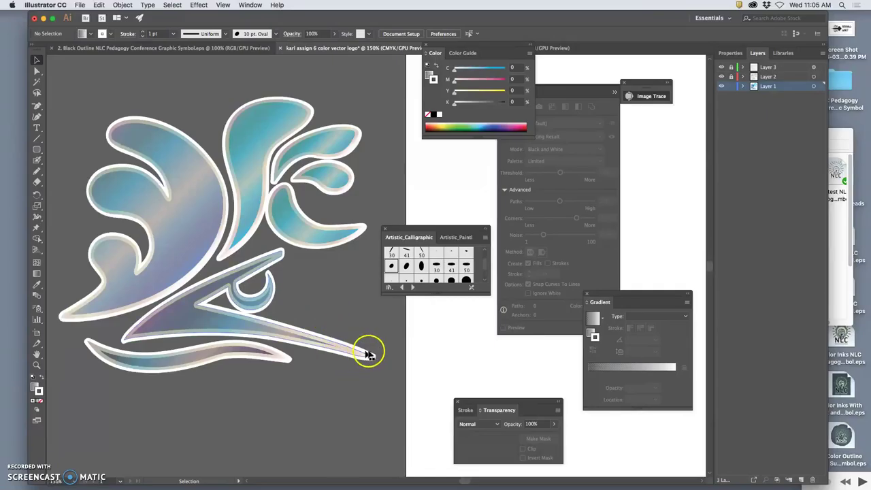
pyautogui.click(815, 89)
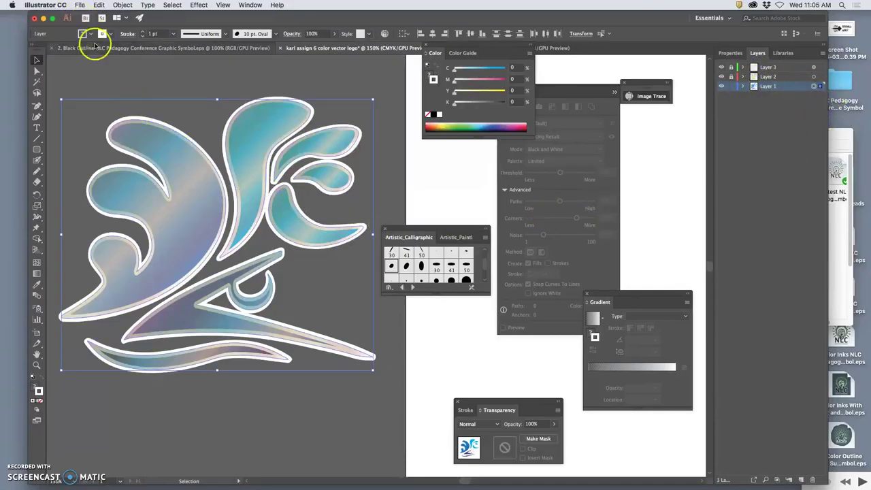
pyautogui.click(120, 5)
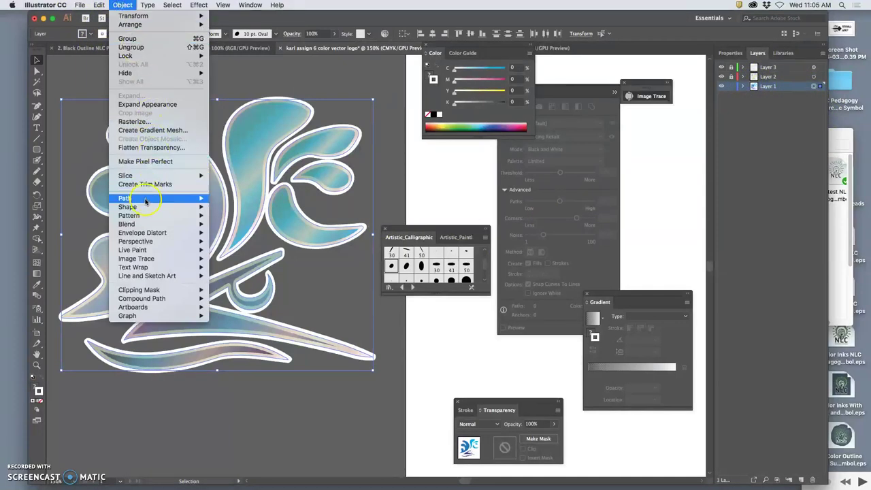
pyautogui.moveTo(164, 198)
pyautogui.click(241, 221)
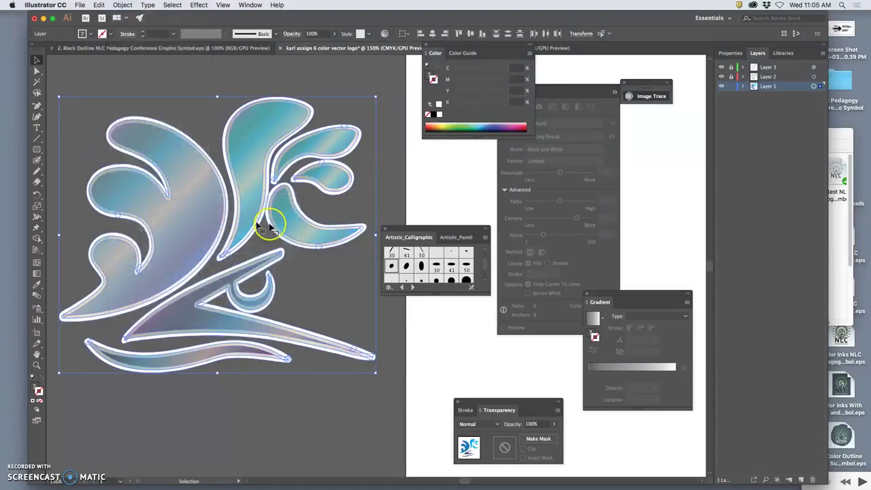
pyautogui.scroll(5, 335, 272)
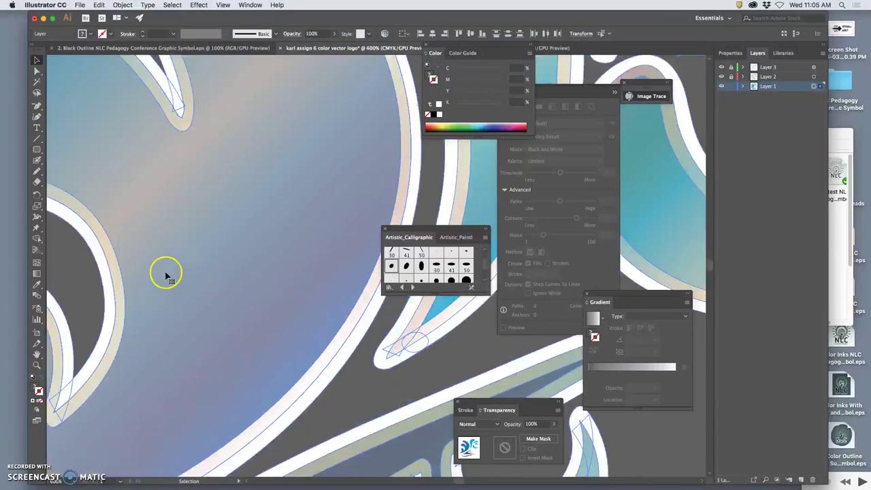
pyautogui.scroll(-5, 447, 340)
pyautogui.hscroll(5, 447, 341)
# Step: Deselect the artwork and save the logo document as an Illustrator .ai file
pyautogui.scroll(-1, 440, 341)
pyautogui.click(424, 335)
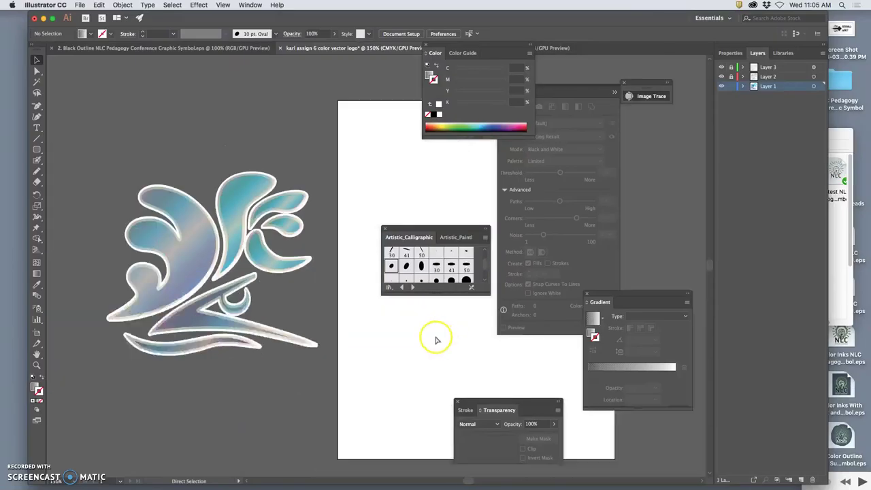
pyautogui.press('v')
pyautogui.hscroll(-3, 318, 250)
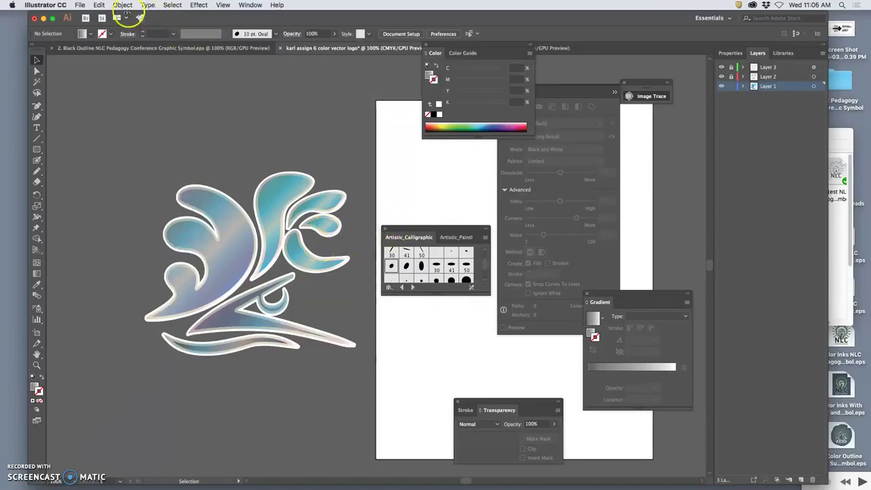
pyautogui.click(79, 5)
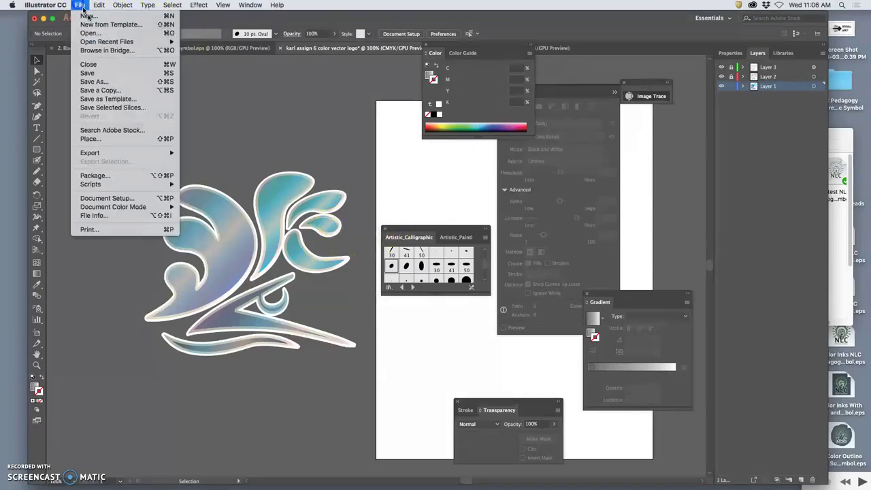
pyautogui.click(92, 74)
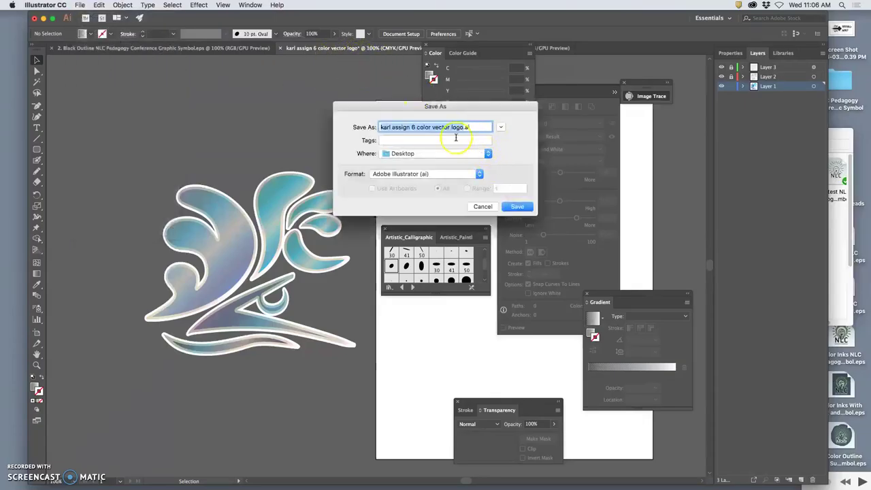
pyautogui.click(518, 207)
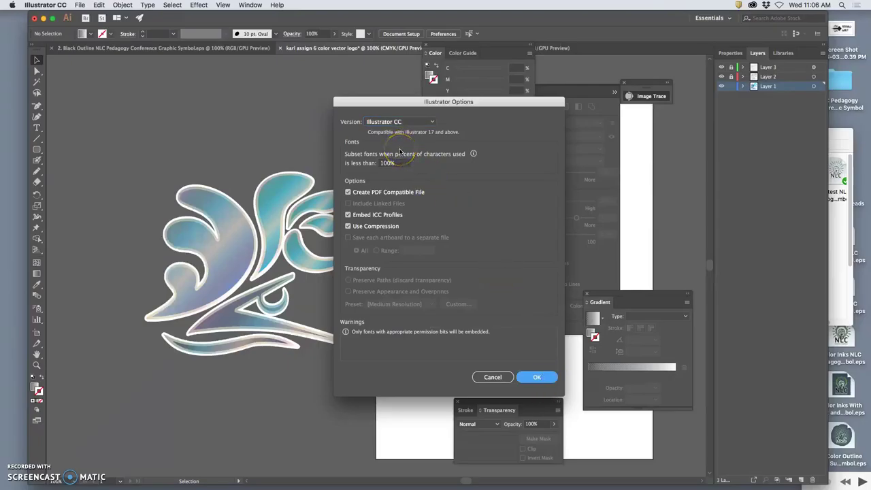
pyautogui.press('Return')
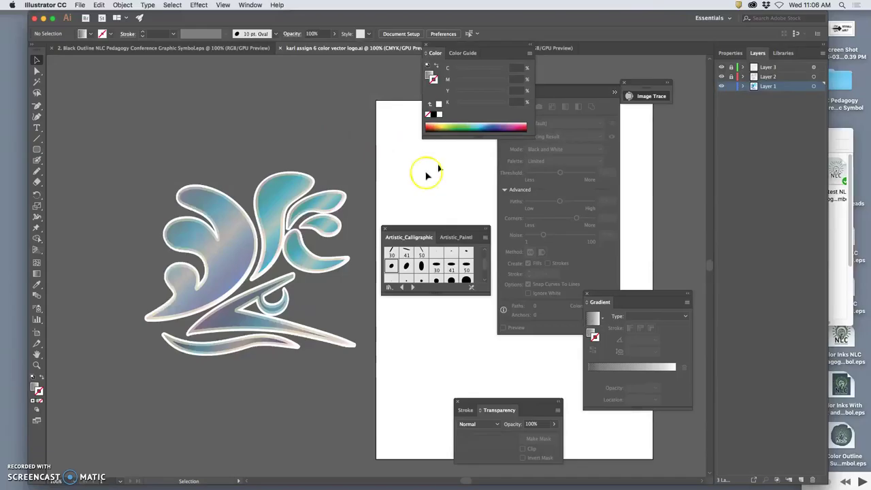
# Step: Save the logo as Illustrator EPS 'karl assign 6 color vector logo.eps' and reveal the desktop
pyautogui.click(80, 5)
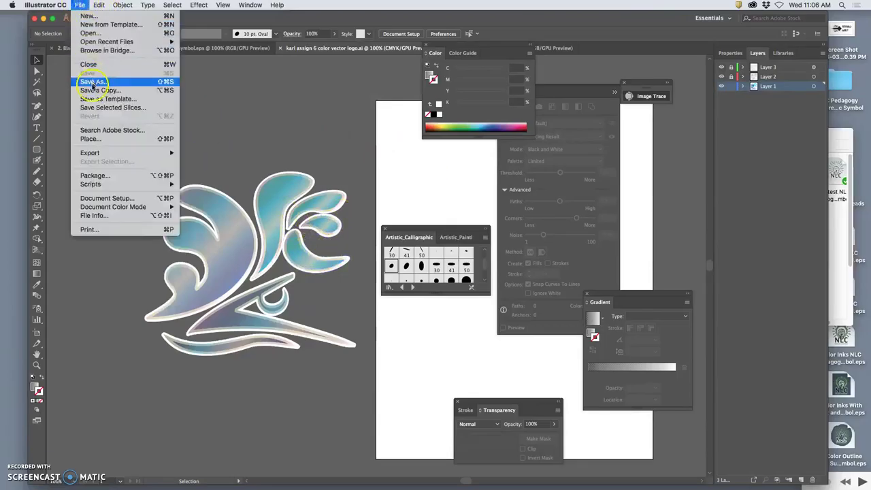
pyautogui.click(93, 82)
pyautogui.click(444, 174)
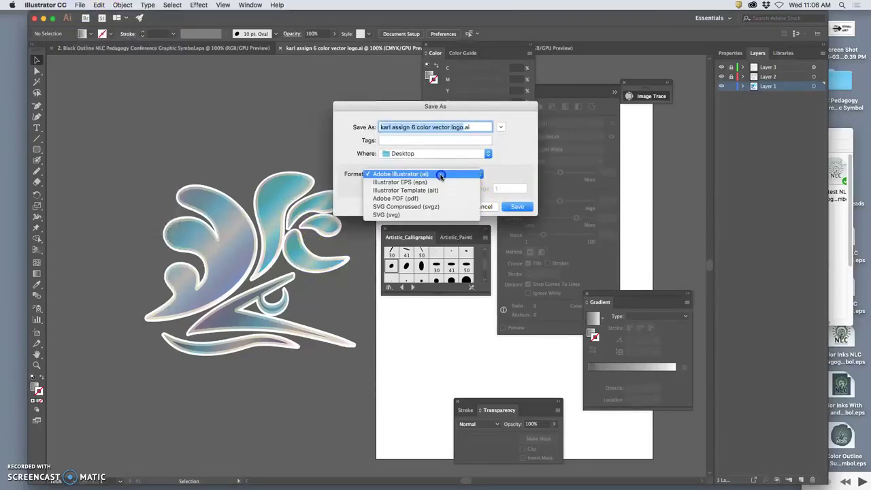
pyautogui.click(441, 184)
pyautogui.click(516, 207)
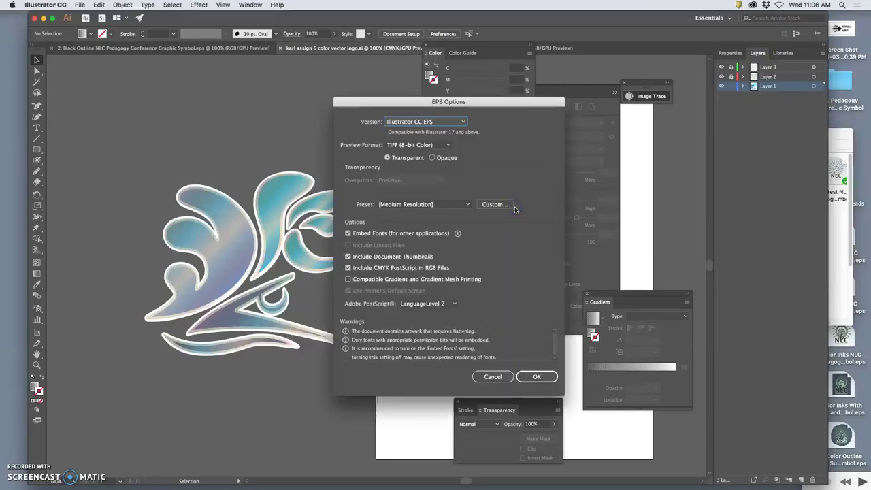
pyautogui.click(535, 375)
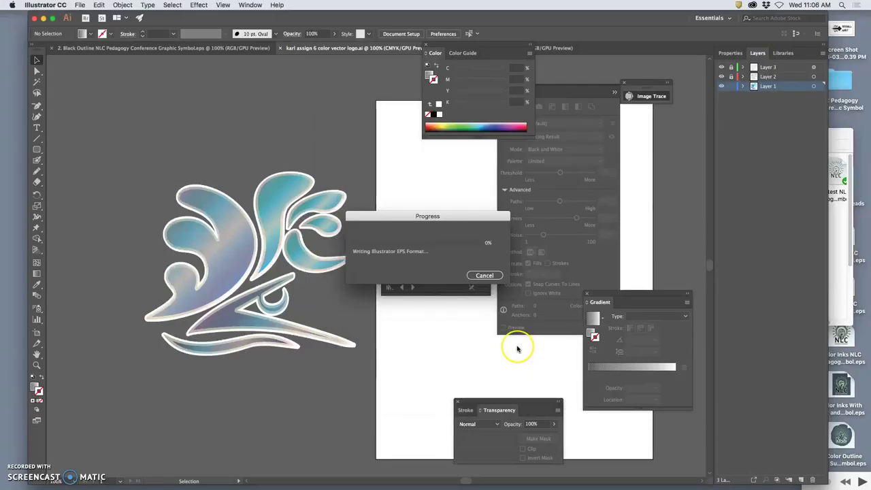
pyautogui.click(537, 312)
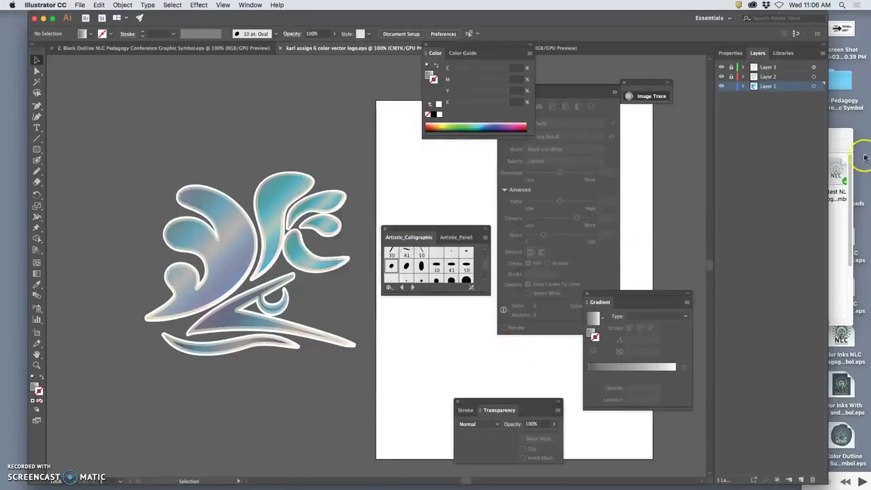
pyautogui.press('F11')
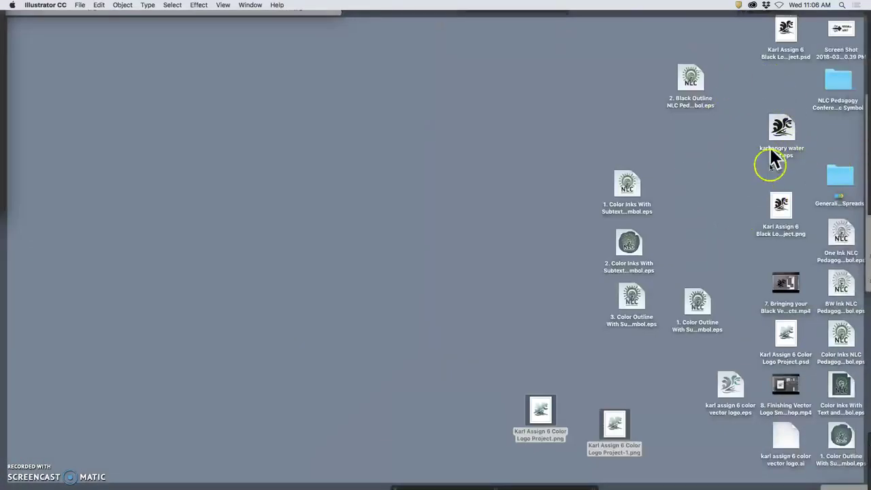
# Step: Move the color logo EPS beside the black water test EPS and select both files
pyautogui.moveTo(731, 385); pyautogui.dragTo(739, 136)
pyautogui.click(738, 185)
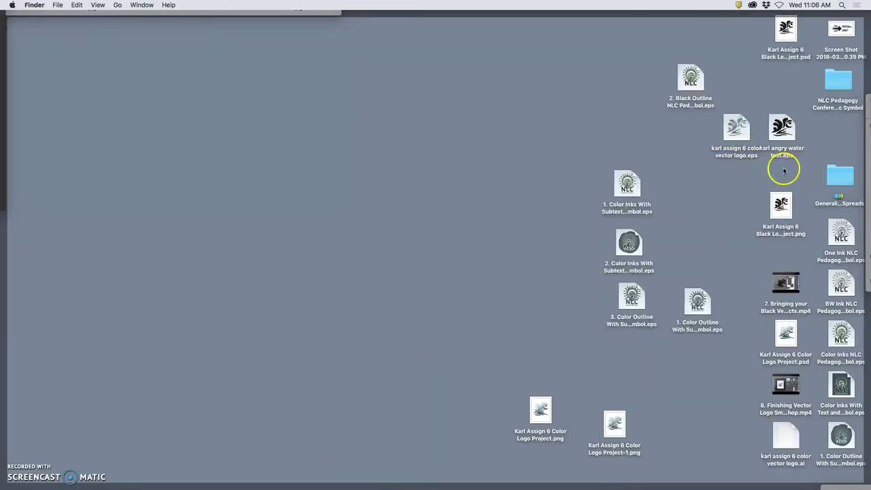
pyautogui.click(792, 134)
pyautogui.keyDown('super'); pyautogui.click(730, 129); pyautogui.keyUp('super')
# Step: Open both EPS files in Preview, compare the black and color logos, then close Preview and minimize Illustrator
pyautogui.doubleClick(737, 130)
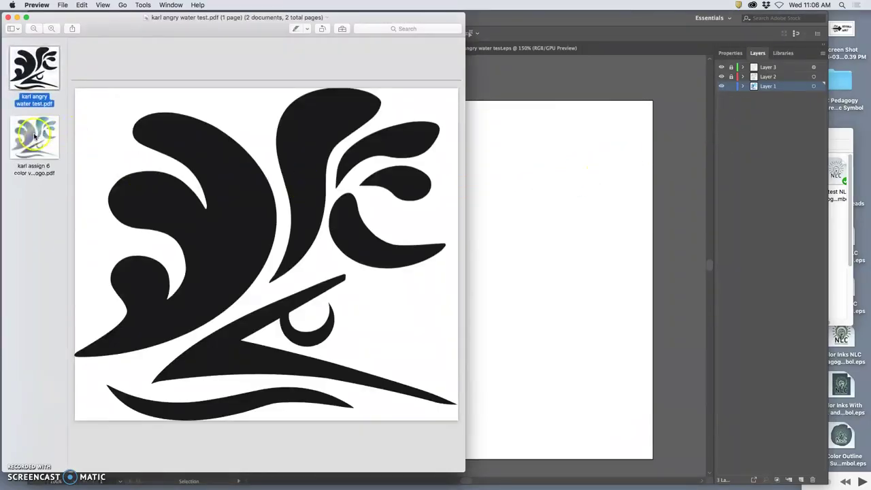
pyautogui.click(34, 136)
pyautogui.click(43, 87)
pyautogui.click(33, 133)
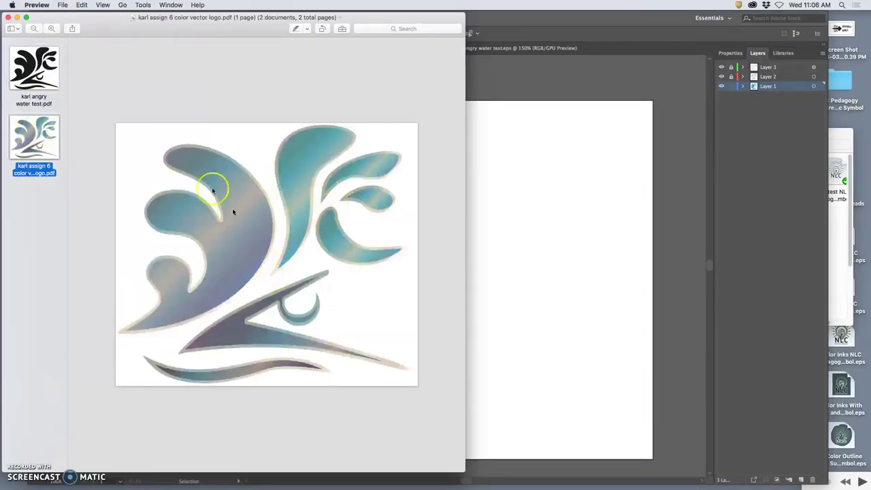
pyautogui.click(8, 17)
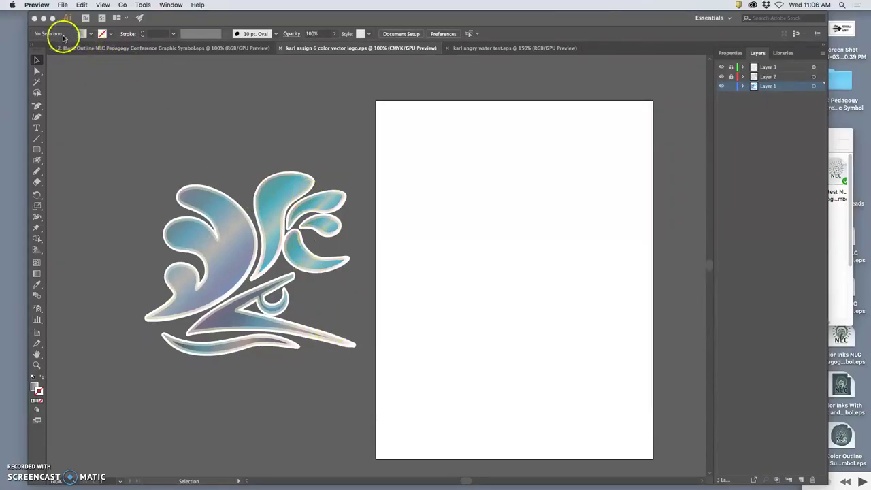
pyautogui.click(43, 18)
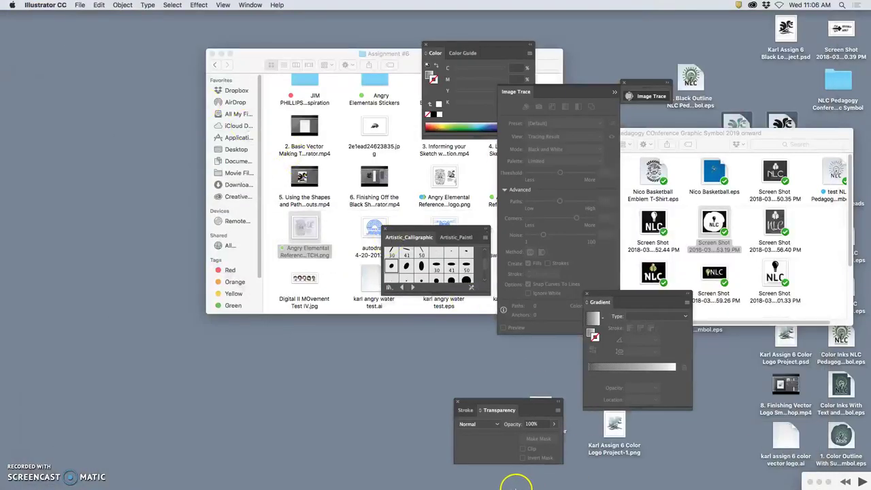
# Step: Drag the color logo EPS into Photoshop, try resizing and repositioning it, then cancel the placement
pyautogui.click(481, 472)
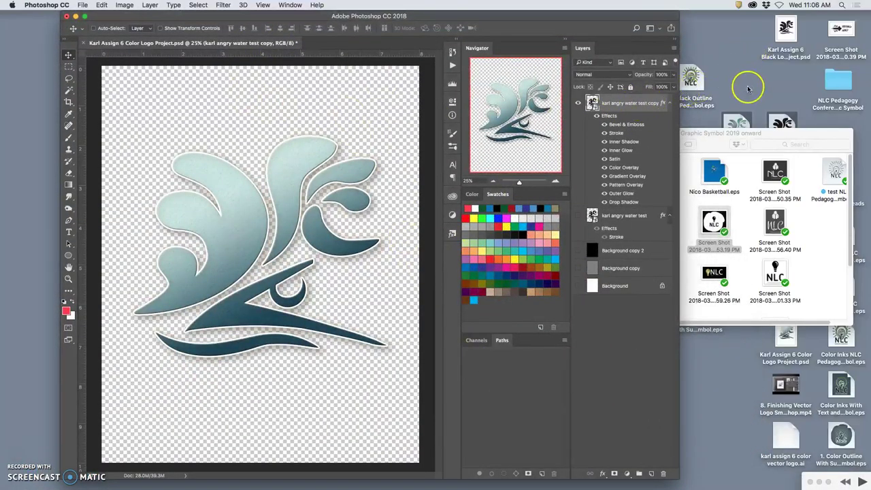
pyautogui.moveTo(738, 120); pyautogui.dragTo(281, 191)
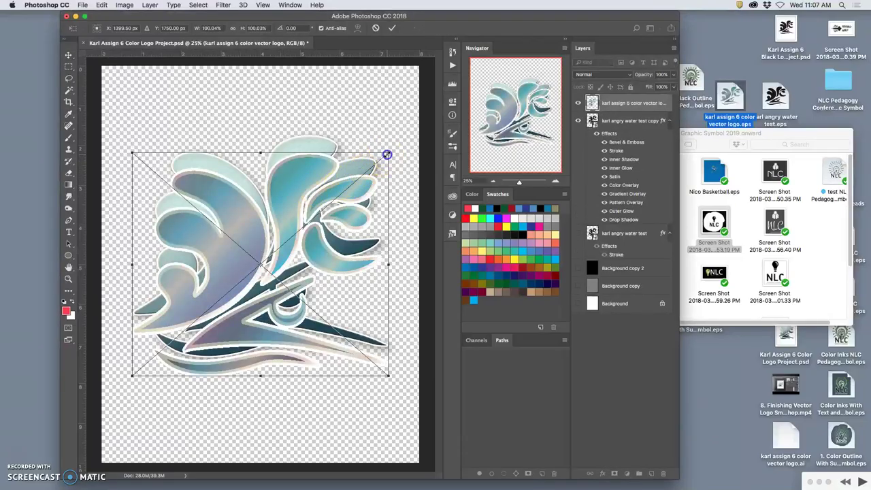
pyautogui.moveTo(386, 155); pyautogui.dragTo(397, 146)
pyautogui.moveTo(256, 226); pyautogui.dragTo(259, 195)
pyautogui.click(329, 239)
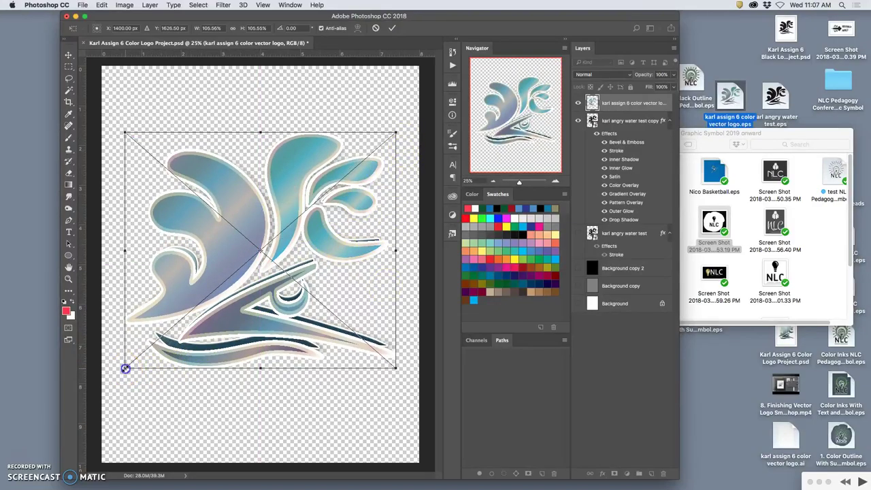
pyautogui.moveTo(126, 368); pyautogui.dragTo(133, 359)
pyautogui.press('Escape')
# Step: Place the color logo EPS again and nudge it upward to align over the styled logo
pyautogui.moveTo(738, 90); pyautogui.dragTo(357, 216)
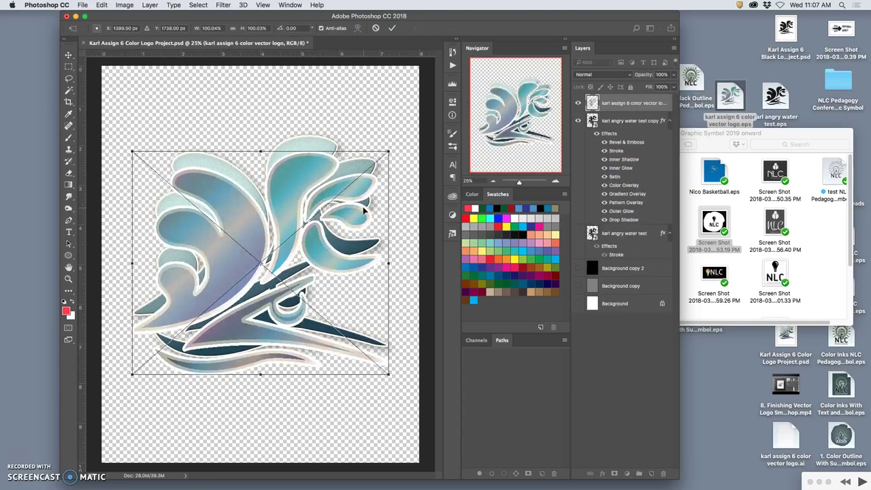
pyautogui.hotkey('shift', 'Up')
pyautogui.hotkey('shift', 'Up')
pyautogui.hotkey('shift', 'Up')
pyautogui.hotkey('shift', 'Up')
pyautogui.hotkey('shift', 'Up')
pyautogui.hotkey('shift', 'Up')
pyautogui.hotkey('shift', 'Up')
pyautogui.hotkey('shift', 'Up')
pyautogui.hotkey('shift', 'Up')
pyautogui.hotkey('shift', 'Up')
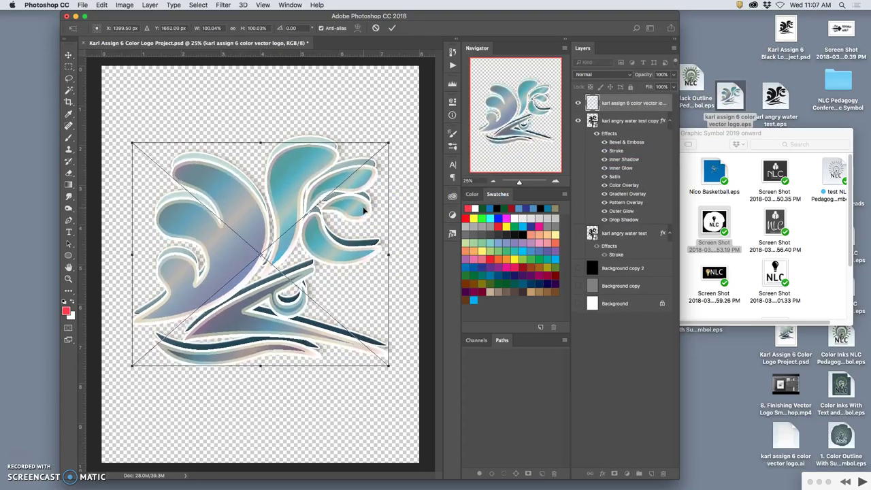
pyautogui.hotkey('shift', 'Up')
pyautogui.hotkey('shift', 'Up')
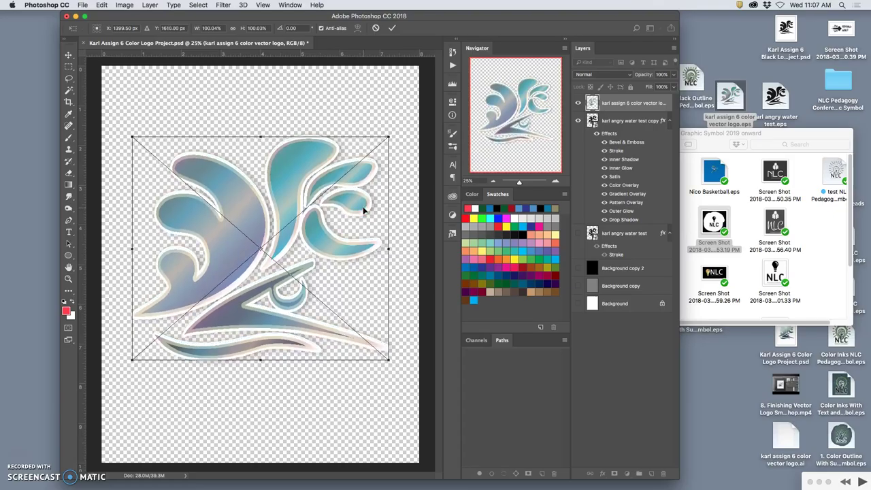
pyautogui.press('Up')
pyautogui.press('Up')
pyautogui.press('Up')
pyautogui.press('Up')
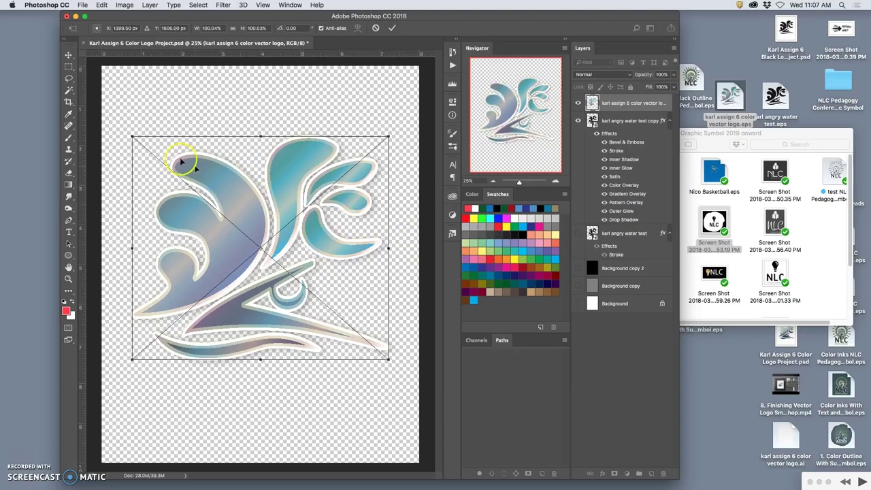
# Step: Commit the placed logo layer and toggle its visibility to compare it with the styled logo
pyautogui.click(70, 80)
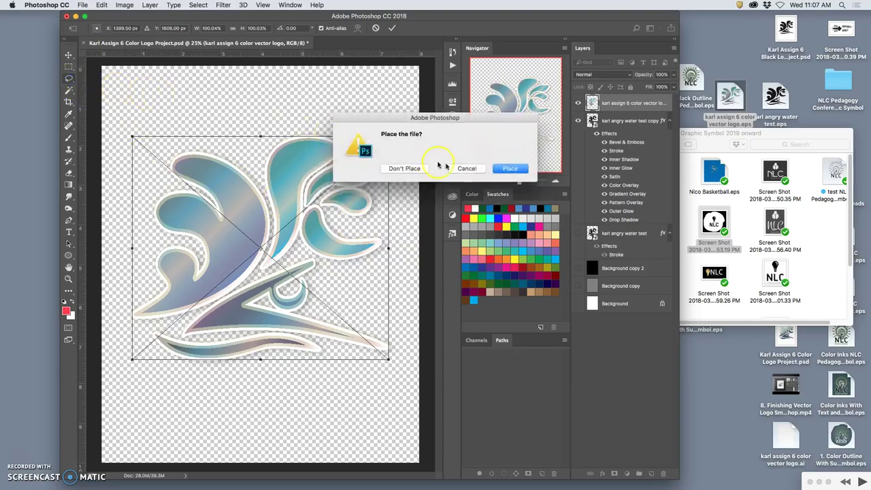
pyautogui.click(511, 168)
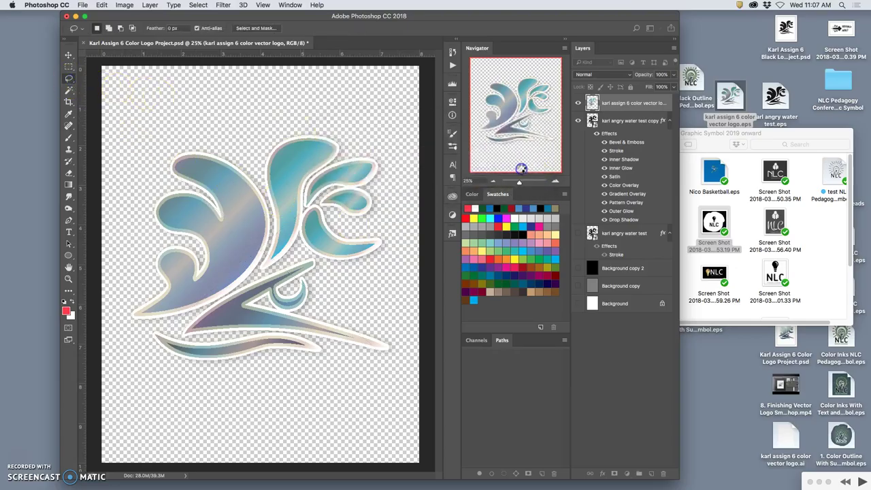
pyautogui.click(578, 102)
pyautogui.click(578, 103)
pyautogui.click(578, 103)
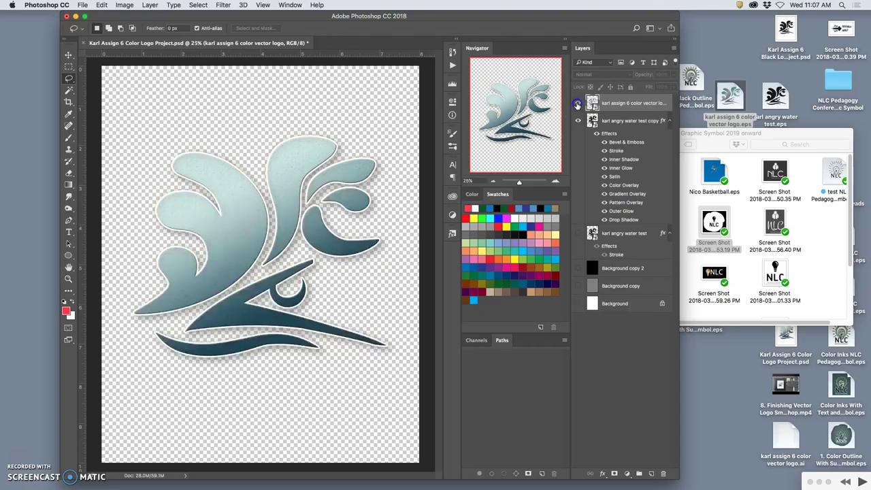
pyautogui.click(577, 104)
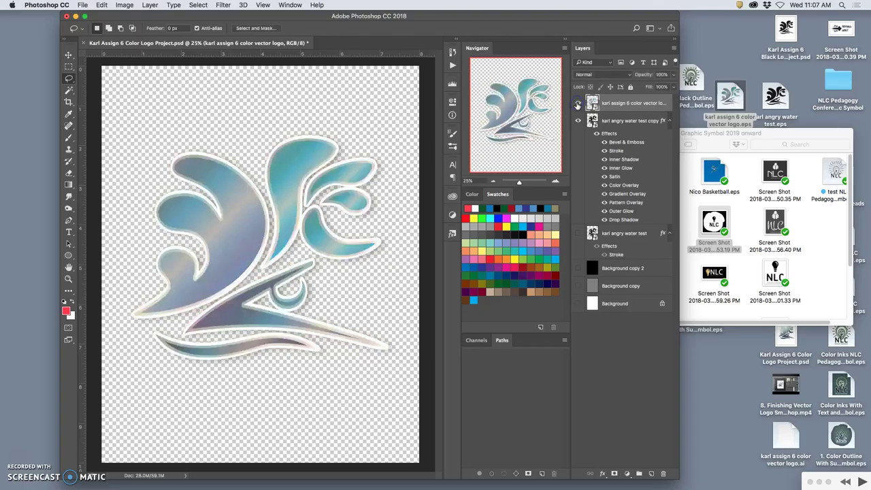
pyautogui.click(68, 55)
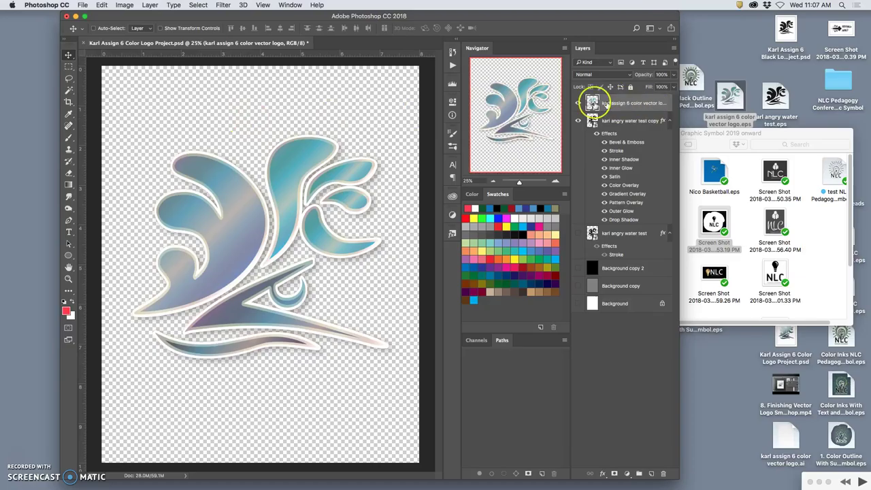
pyautogui.click(578, 104)
pyautogui.click(578, 104)
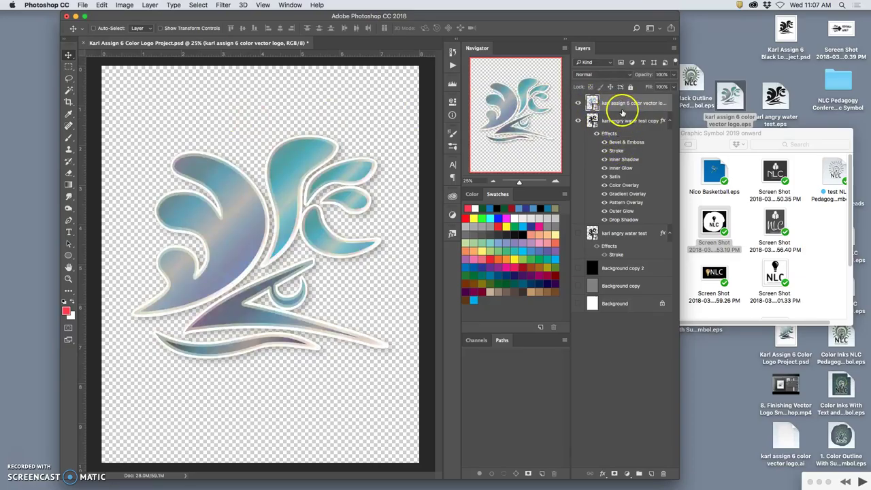
# Step: Lower the vector logo layer's opacity to 61% and show the black background behind it
pyautogui.click(674, 75)
pyautogui.moveTo(661, 87)
pyautogui.mouseDown()
pyautogui.moveTo(646, 86)
pyautogui.moveTo(657, 86)
pyautogui.mouseUp()
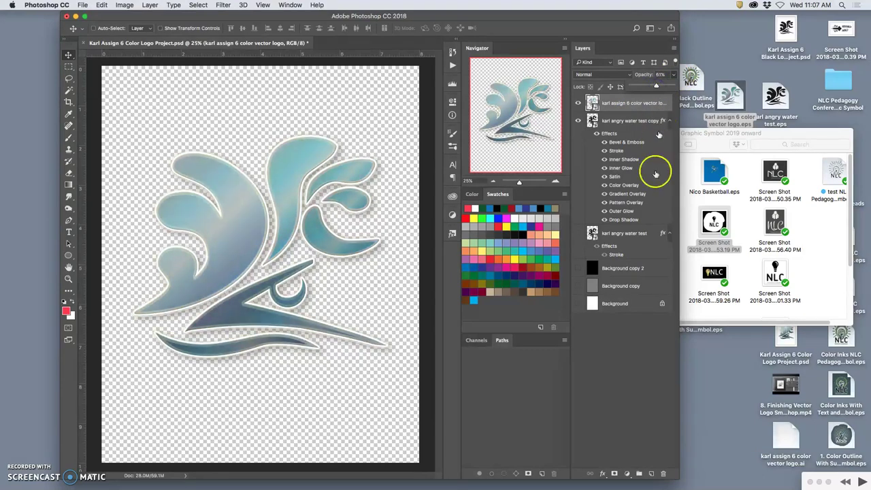
pyautogui.click(579, 268)
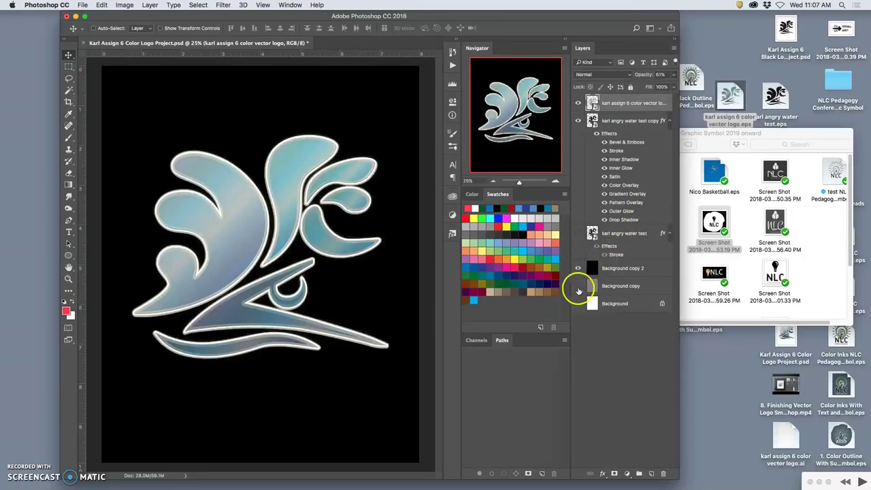
pyautogui.click(576, 288)
pyautogui.click(579, 269)
# Step: Blend the vector logo layer with Soft Light, compare it on and off, and adjust its opacity
pyautogui.click(579, 270)
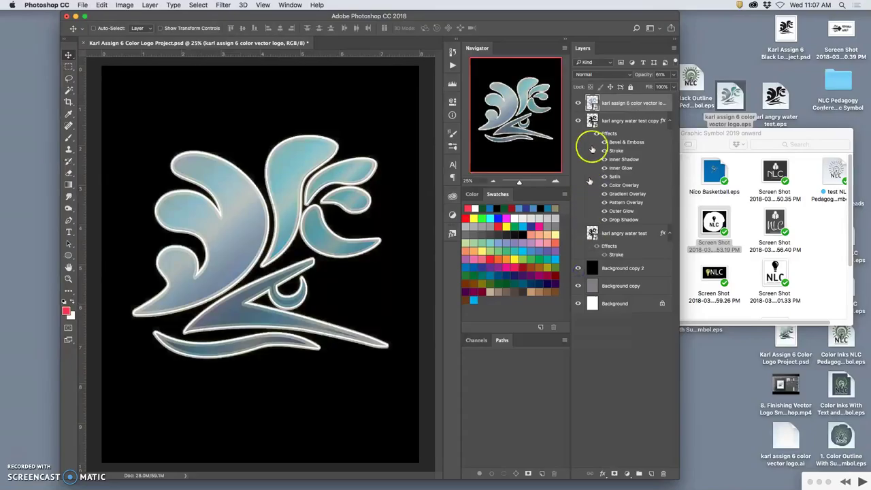
pyautogui.click(602, 76)
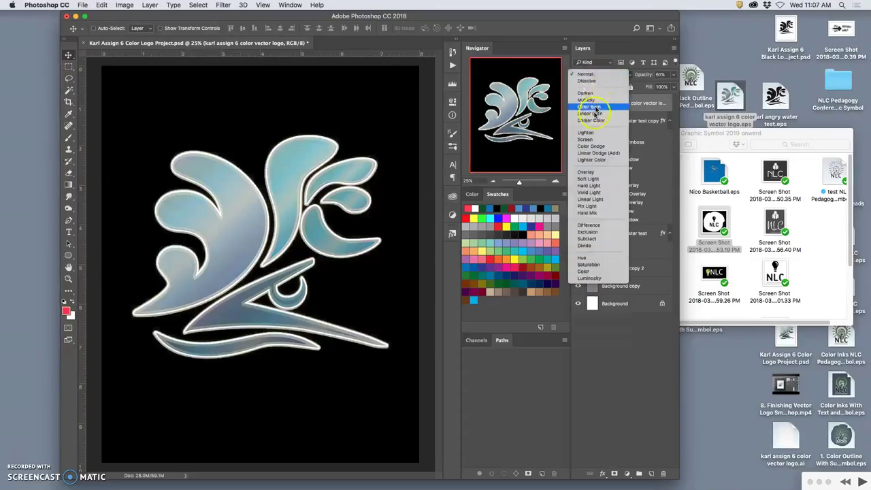
pyautogui.click(590, 178)
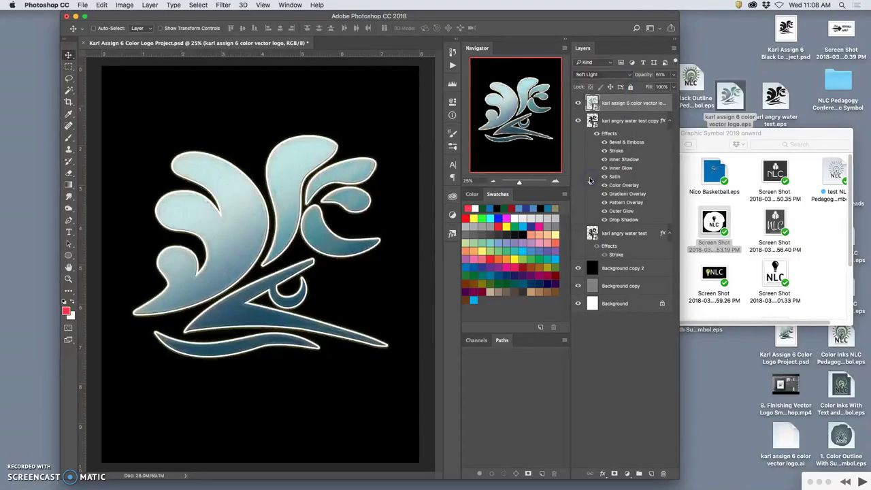
pyautogui.click(578, 104)
pyautogui.click(579, 103)
pyautogui.click(578, 103)
pyautogui.click(579, 104)
pyautogui.click(579, 104)
pyautogui.click(579, 104)
pyautogui.click(671, 75)
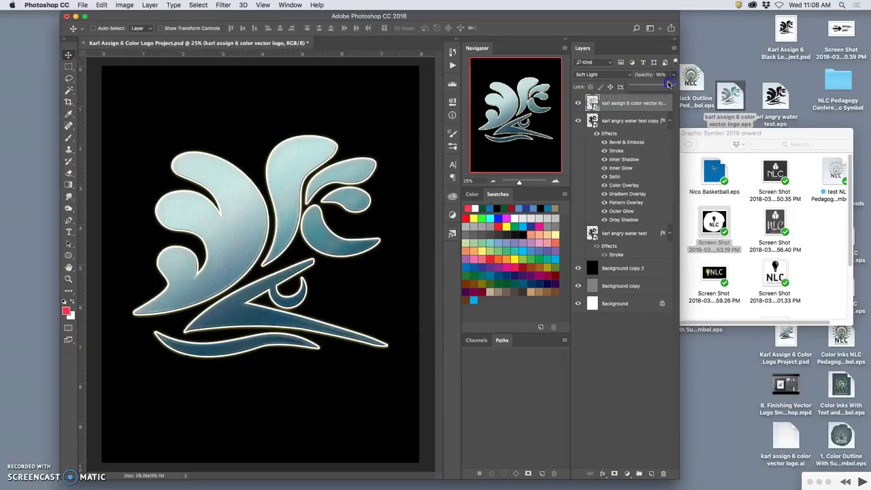
pyautogui.moveTo(663, 86)
pyautogui.mouseDown()
pyautogui.moveTo(640, 86)
pyautogui.moveTo(661, 86)
pyautogui.mouseUp()
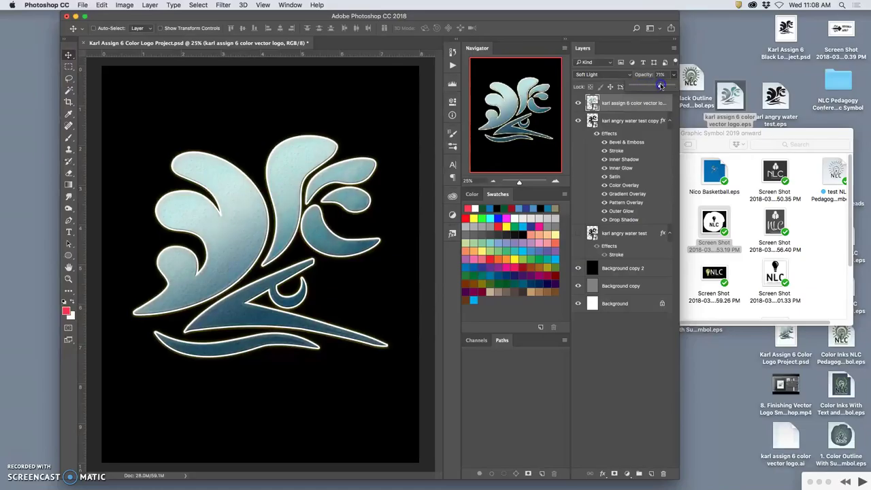
# Step: Switch the vector logo layer to Pin Light and set its opacity to 77%
pyautogui.click(599, 74)
pyautogui.click(599, 99)
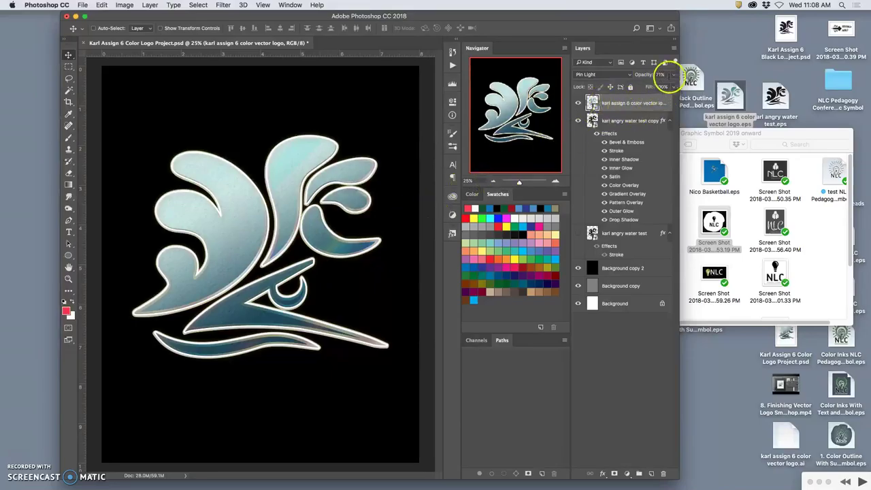
pyautogui.click(671, 75)
pyautogui.moveTo(664, 87); pyautogui.dragTo(659, 87)
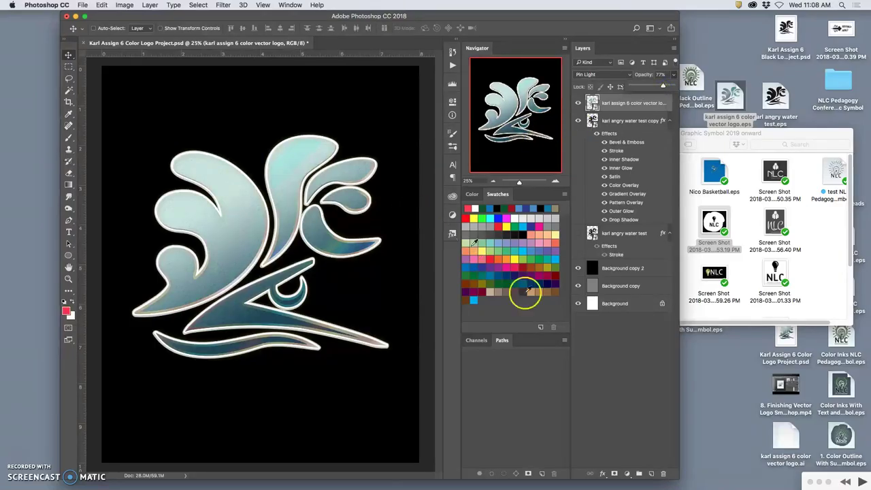
# Step: Hide the black Background copy 2 layer, keep the gray background visible, and select the karl angry water test copy layer
pyautogui.click(579, 269)
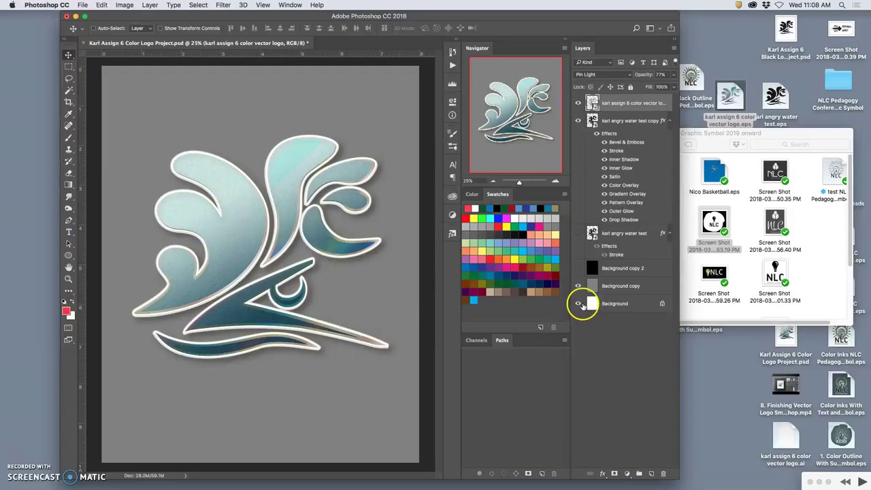
pyautogui.click(578, 287)
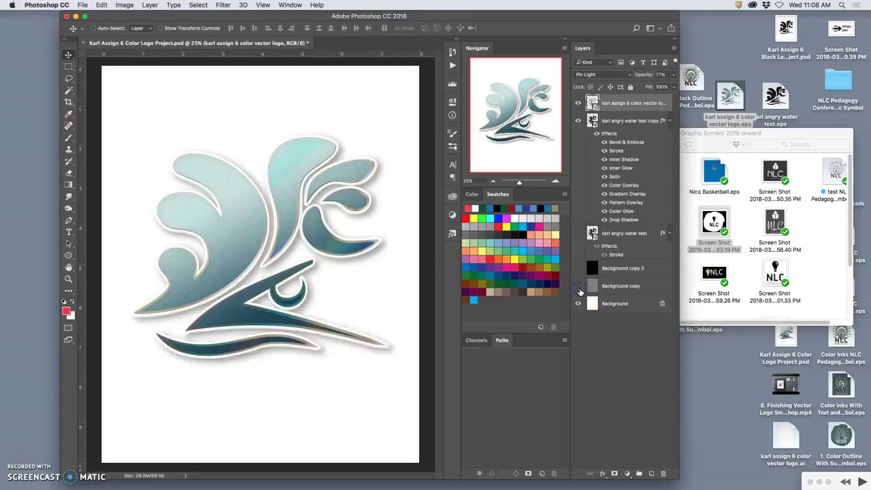
pyautogui.click(579, 288)
pyautogui.click(579, 288)
pyautogui.click(580, 288)
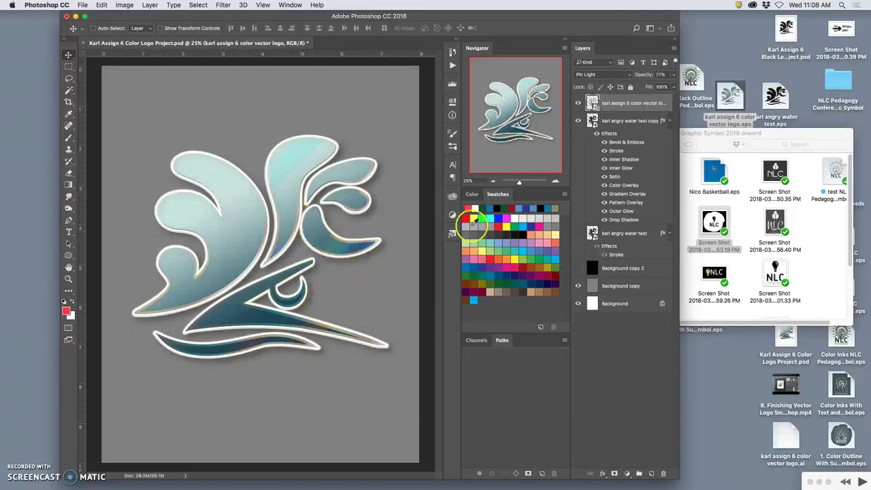
pyautogui.click(615, 121)
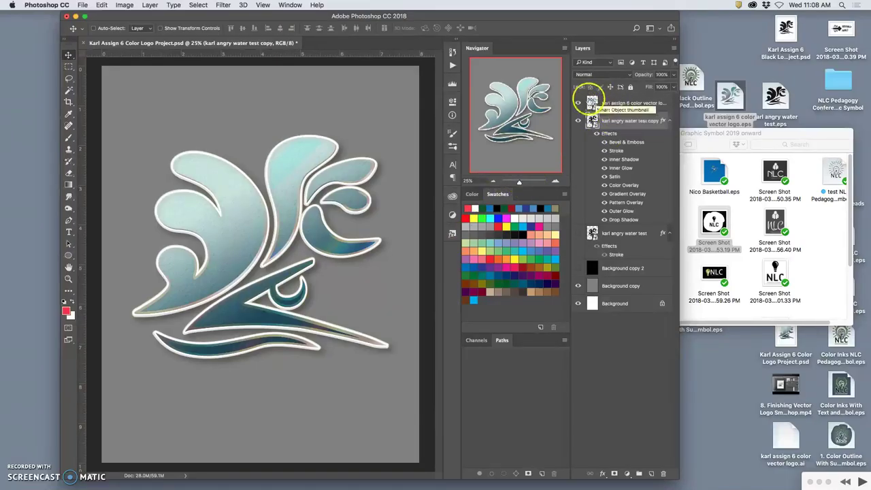
# Step: Copy the styled layer's Bevel & Emboss and Stroke effects onto the vector logo layer and hide the styled original
pyautogui.click(597, 133)
pyautogui.press('super+j')
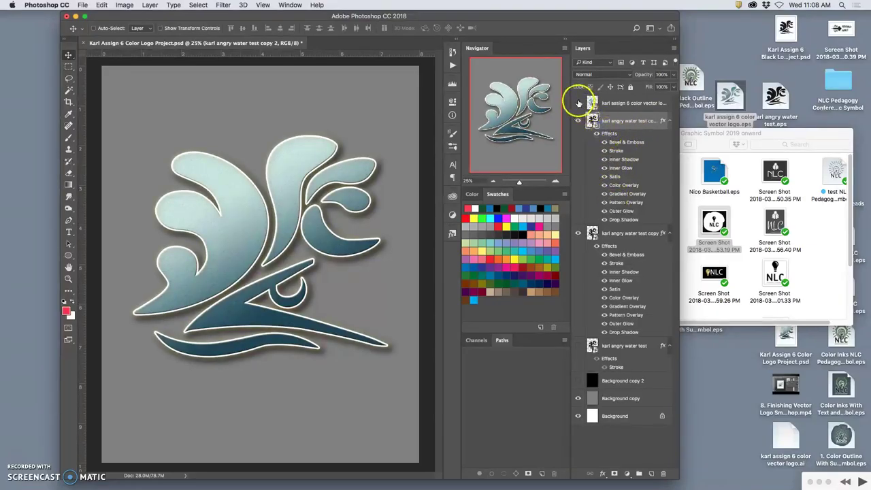
pyautogui.click(578, 103)
pyautogui.moveTo(611, 104); pyautogui.dragTo(590, 127)
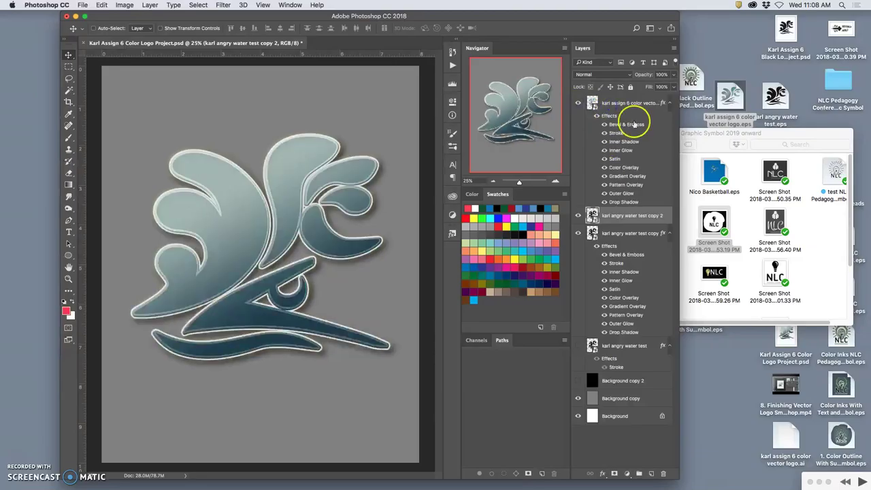
pyautogui.press('Delete')
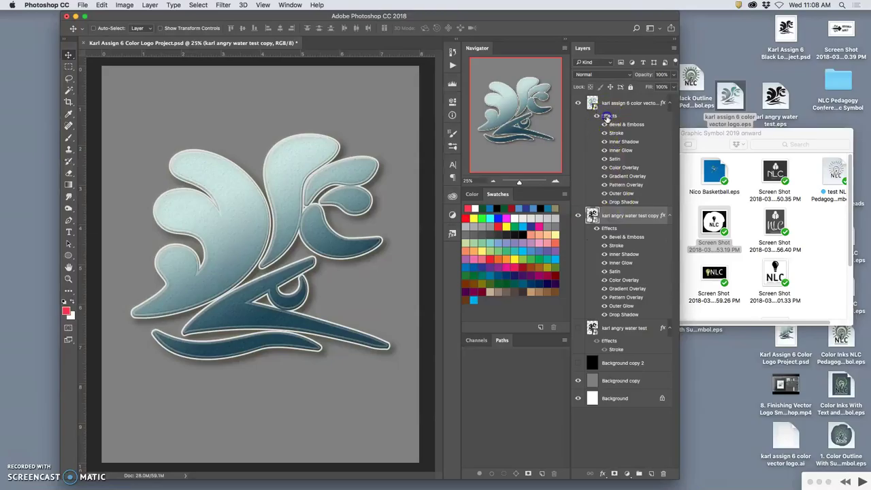
pyautogui.click(601, 106)
pyautogui.click(578, 217)
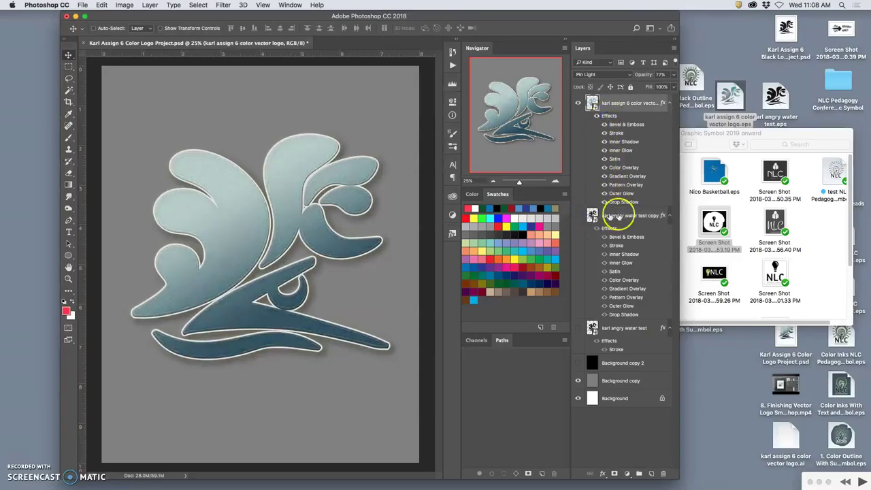
# Step: Set the vector logo layer's blend mode to Normal in Layer Style, then reopen it to lower opacity toward 69%
pyautogui.doubleClick(605, 117)
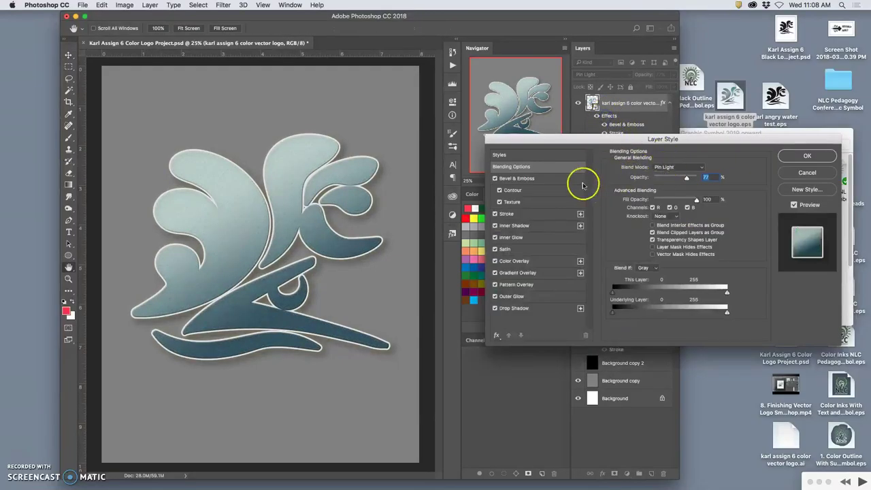
pyautogui.click(517, 156)
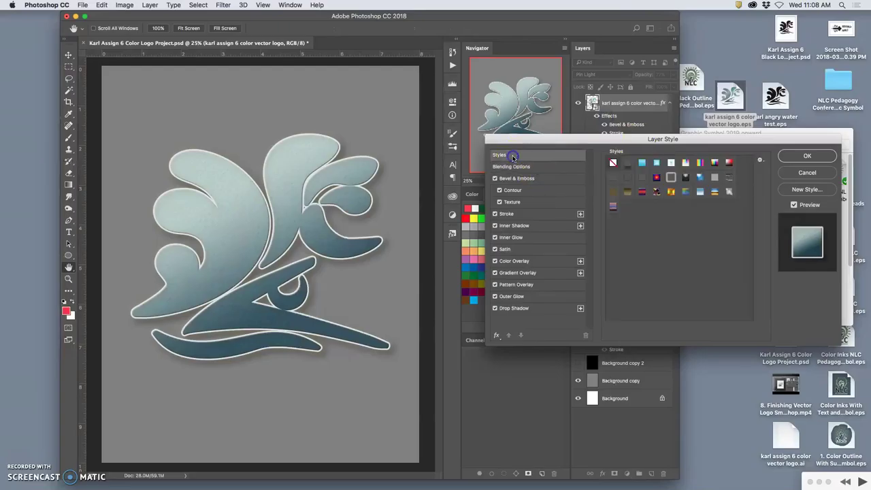
pyautogui.click(548, 167)
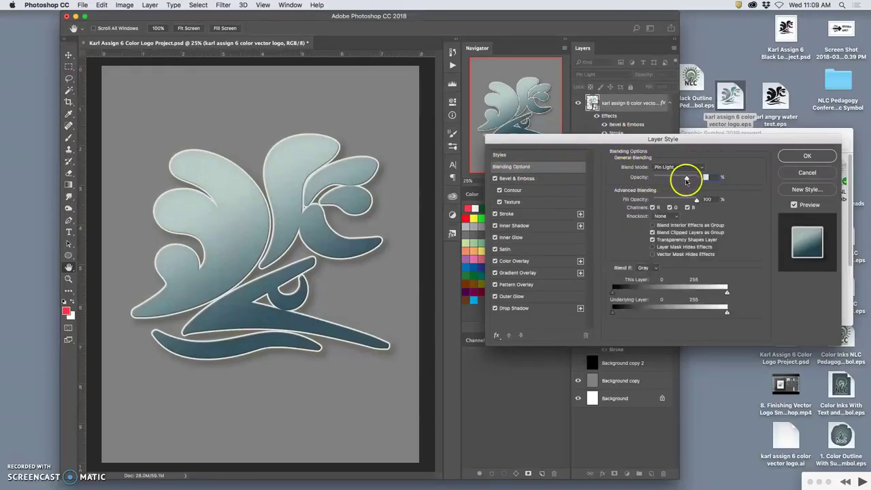
pyautogui.moveTo(688, 178); pyautogui.dragTo(671, 179)
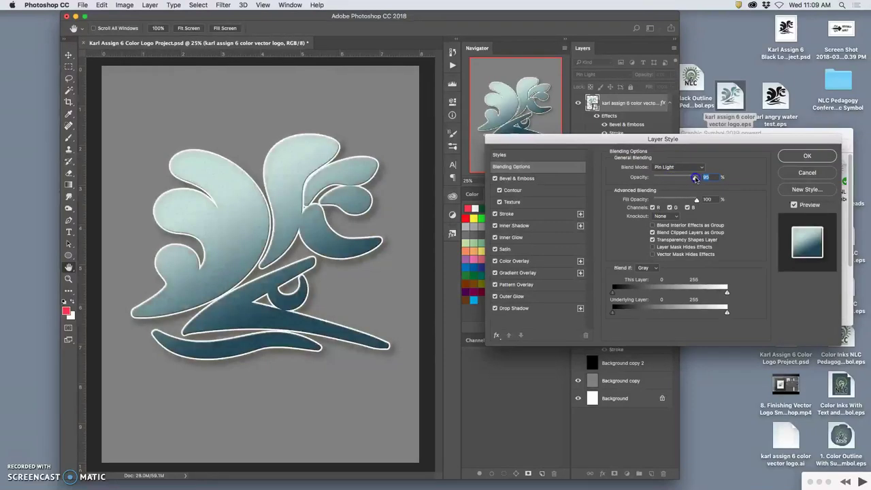
pyautogui.click(666, 167)
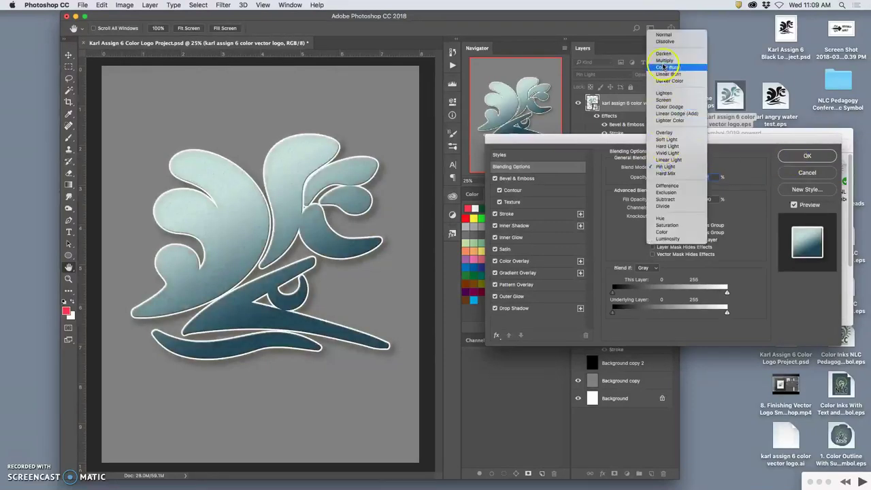
pyautogui.click(664, 35)
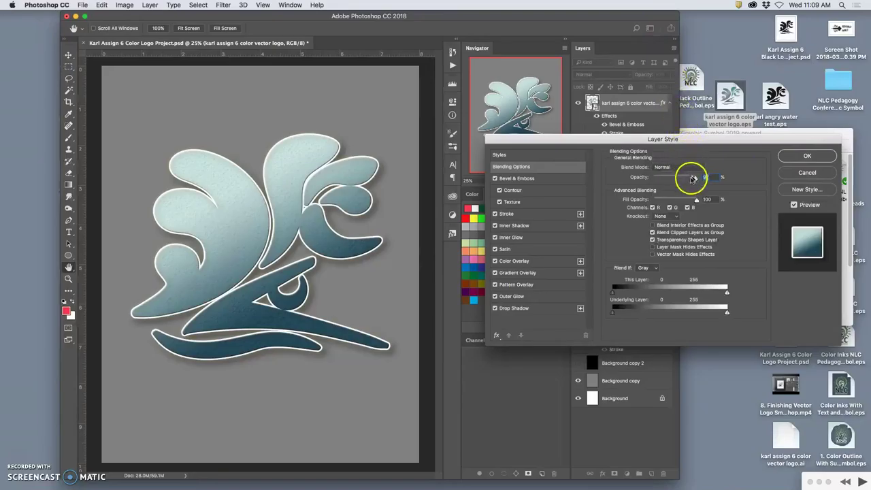
pyautogui.click(806, 157)
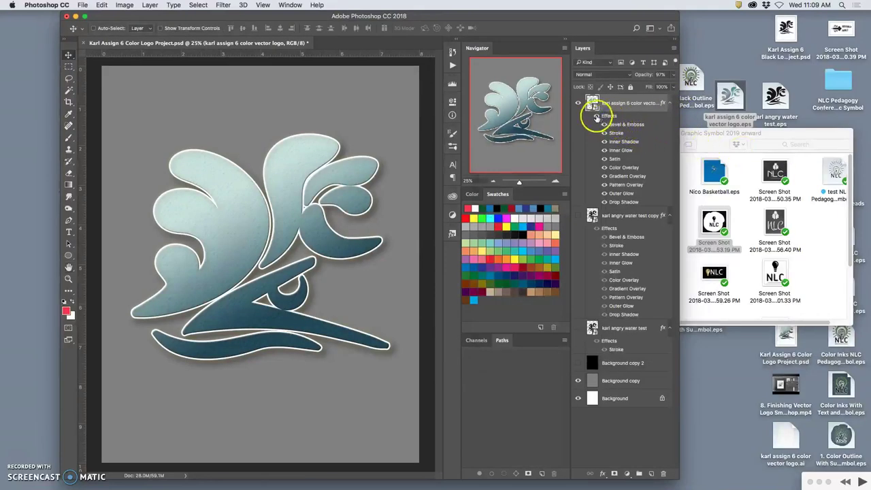
pyautogui.click(596, 117)
pyautogui.click(597, 117)
pyautogui.doubleClick(610, 117)
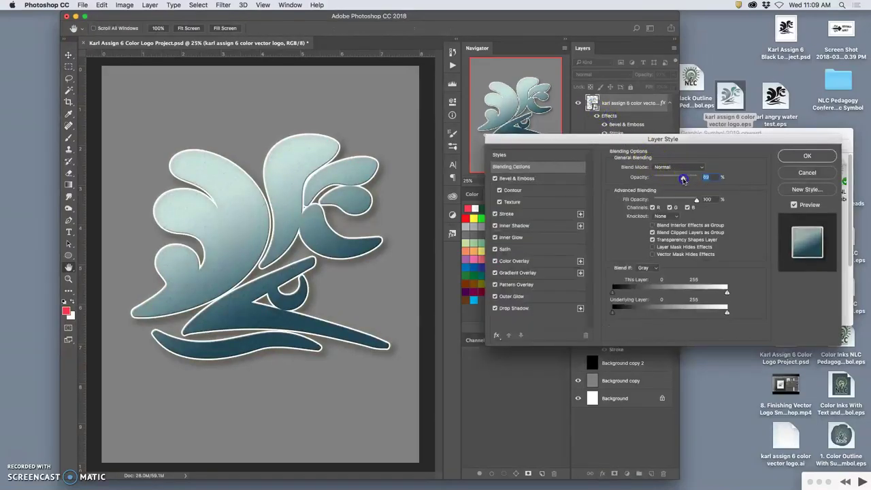